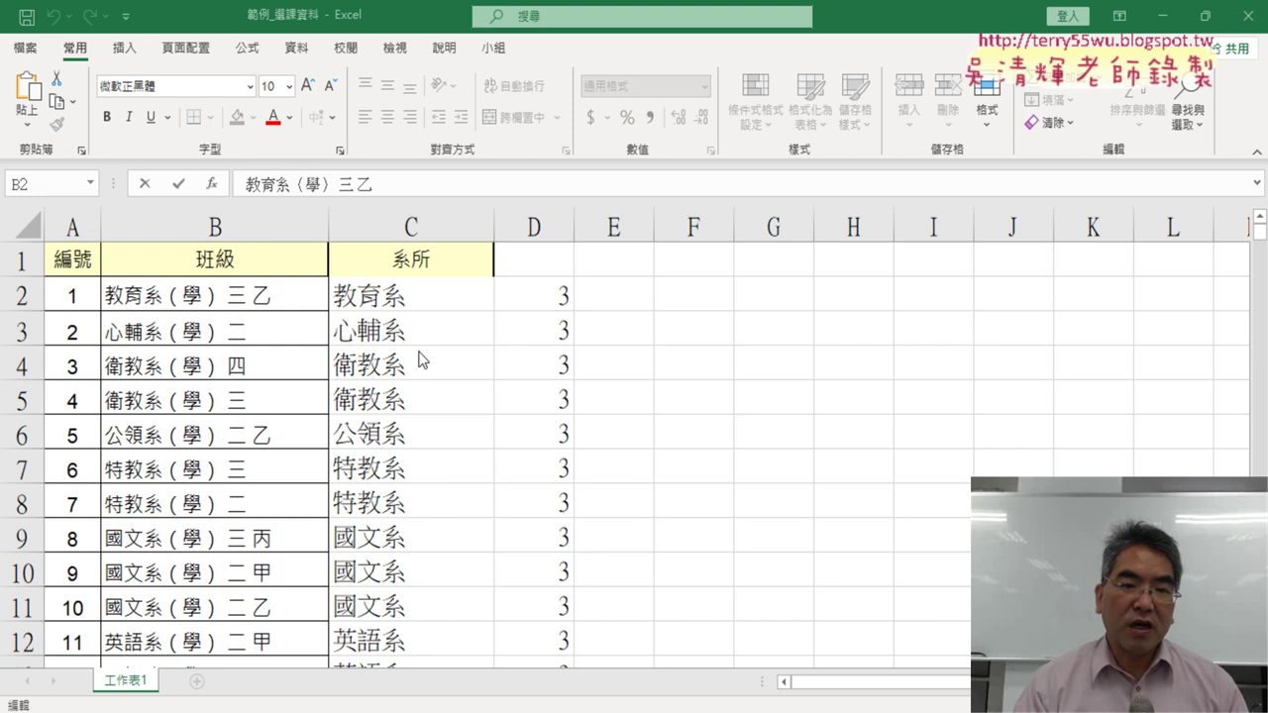
Check the FIND formula in D2, then minimize Excel and focus Gemini's prompt box.
{"action": "left_click", "coordinate": [556, 294]}
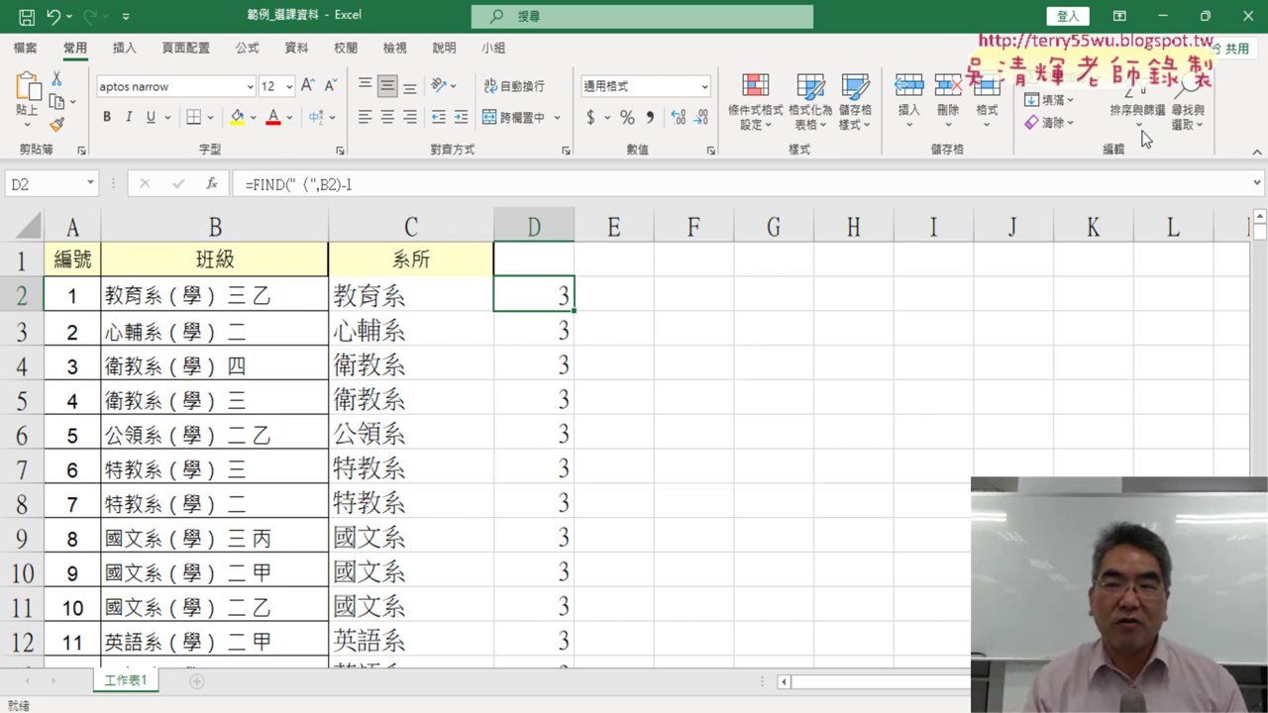
{"action": "left_click", "coordinate": [1174, 16]}
{"action": "left_click", "coordinate": [469, 646]}
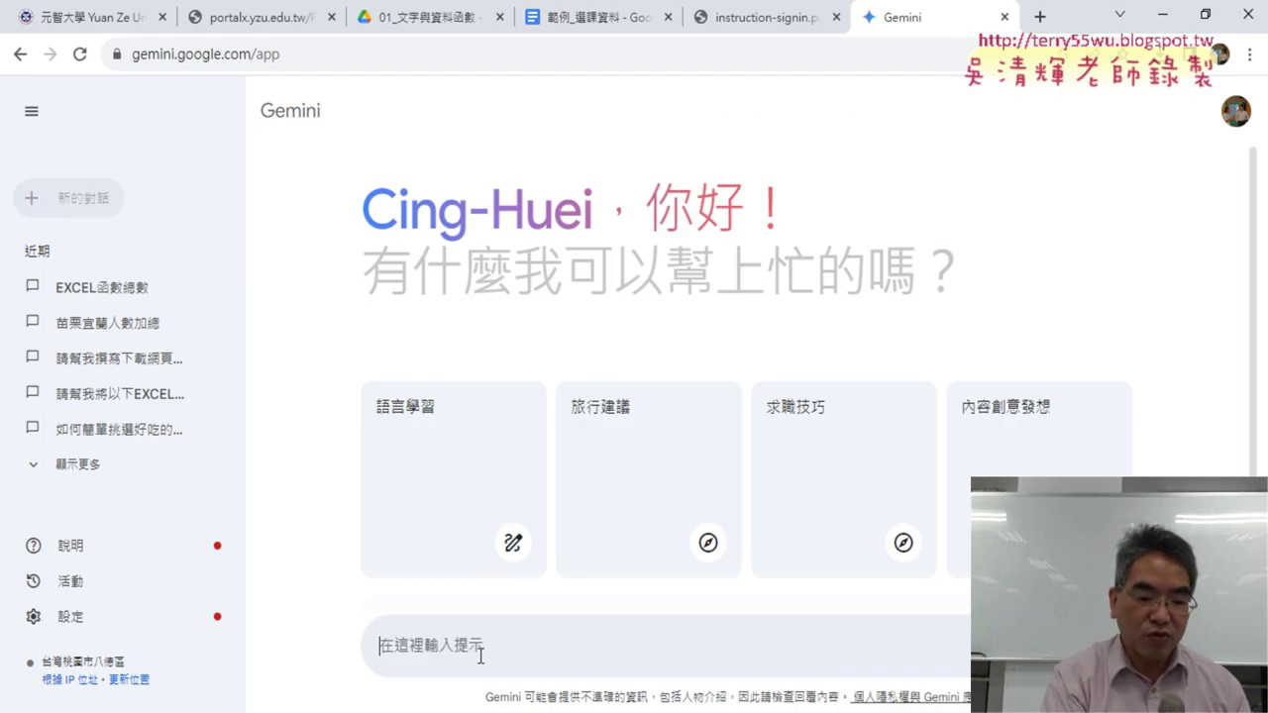
Paste and send Gemini the question about locating the opening parenthesis in 教育系（學）三乙.
{"action": "key", "text": "ctrl+v"}
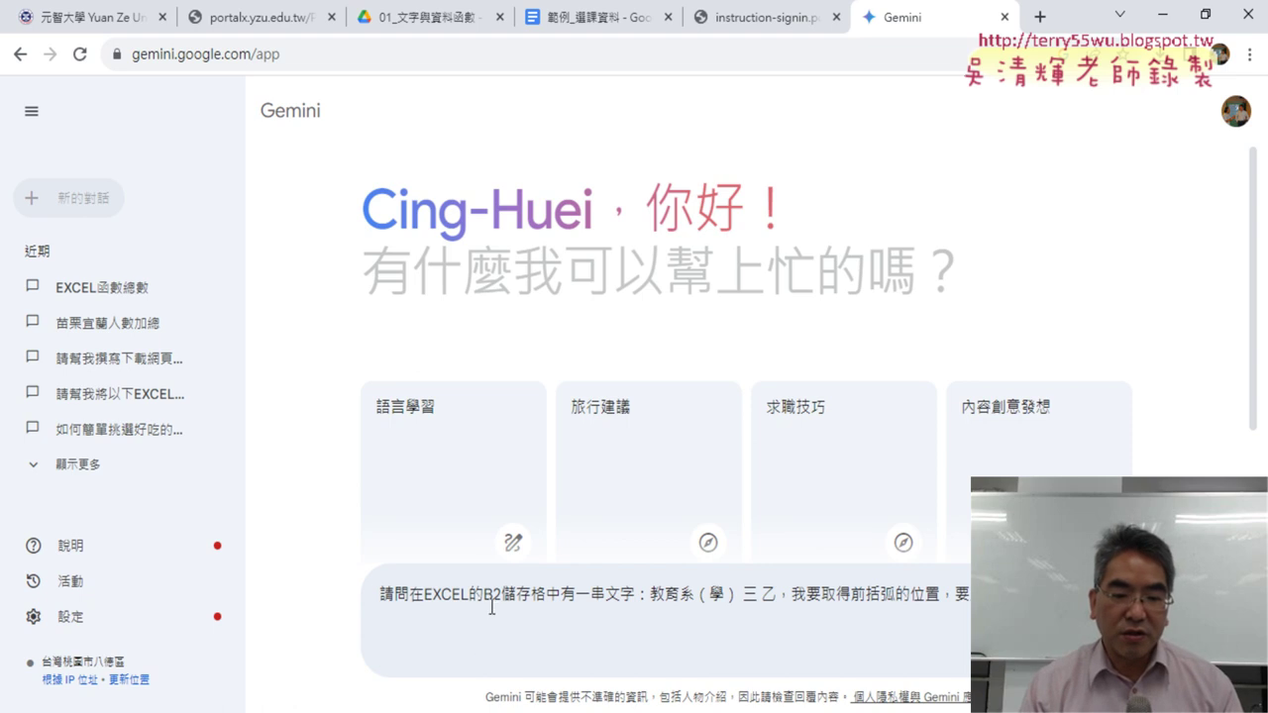
{"action": "left_click_drag", "start_coordinate": [487, 597], "coordinate": [634, 597]}
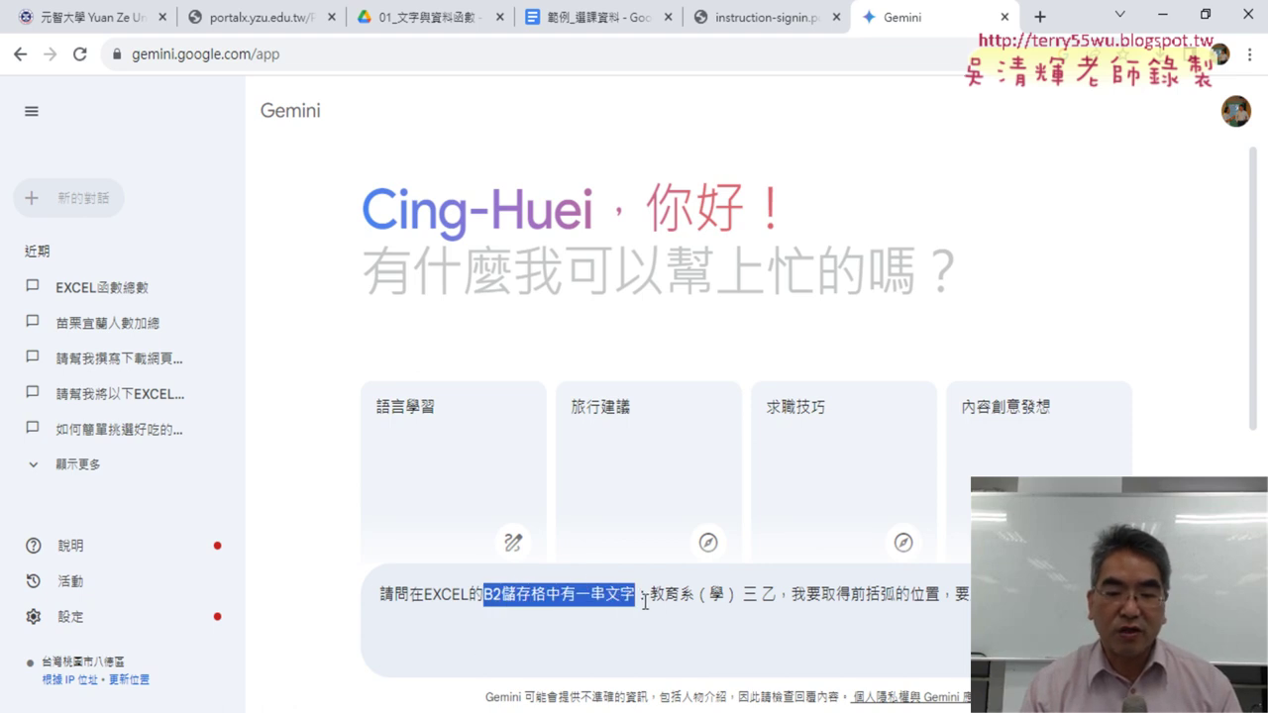
{"action": "left_click_drag", "start_coordinate": [651, 597], "coordinate": [732, 608]}
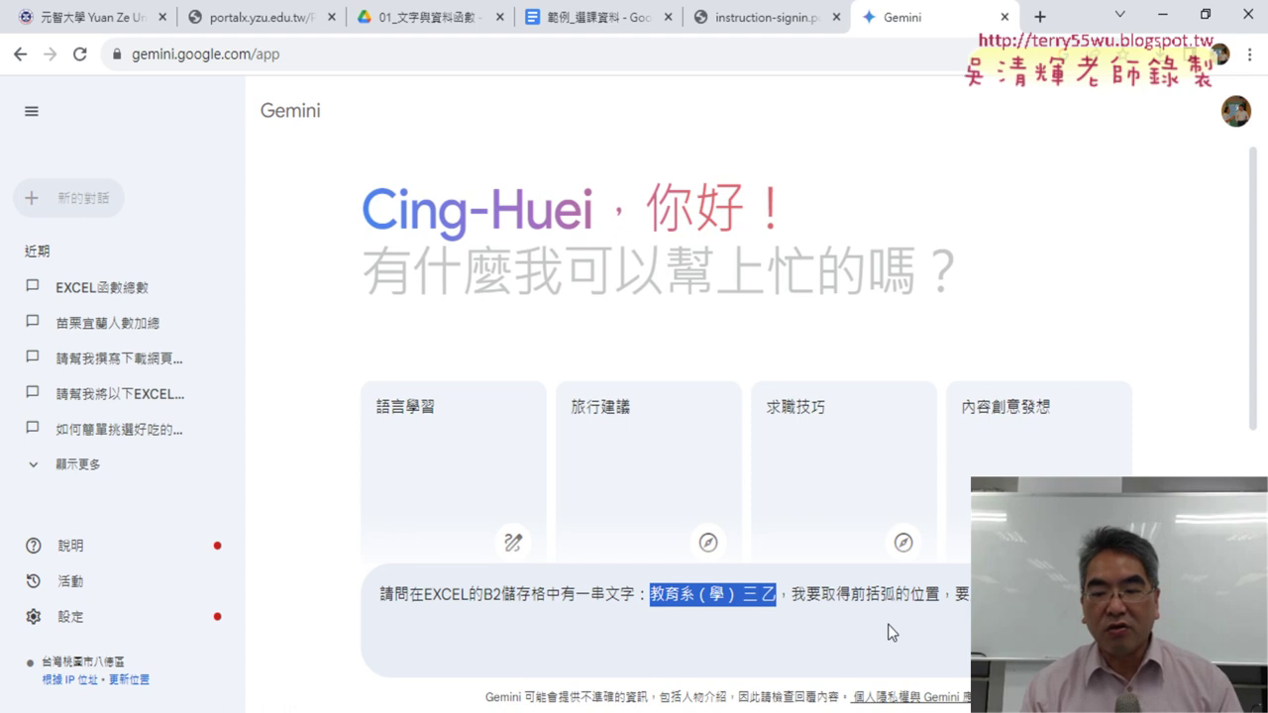
{"action": "left_click_drag", "start_coordinate": [954, 597], "coordinate": [976, 598]}
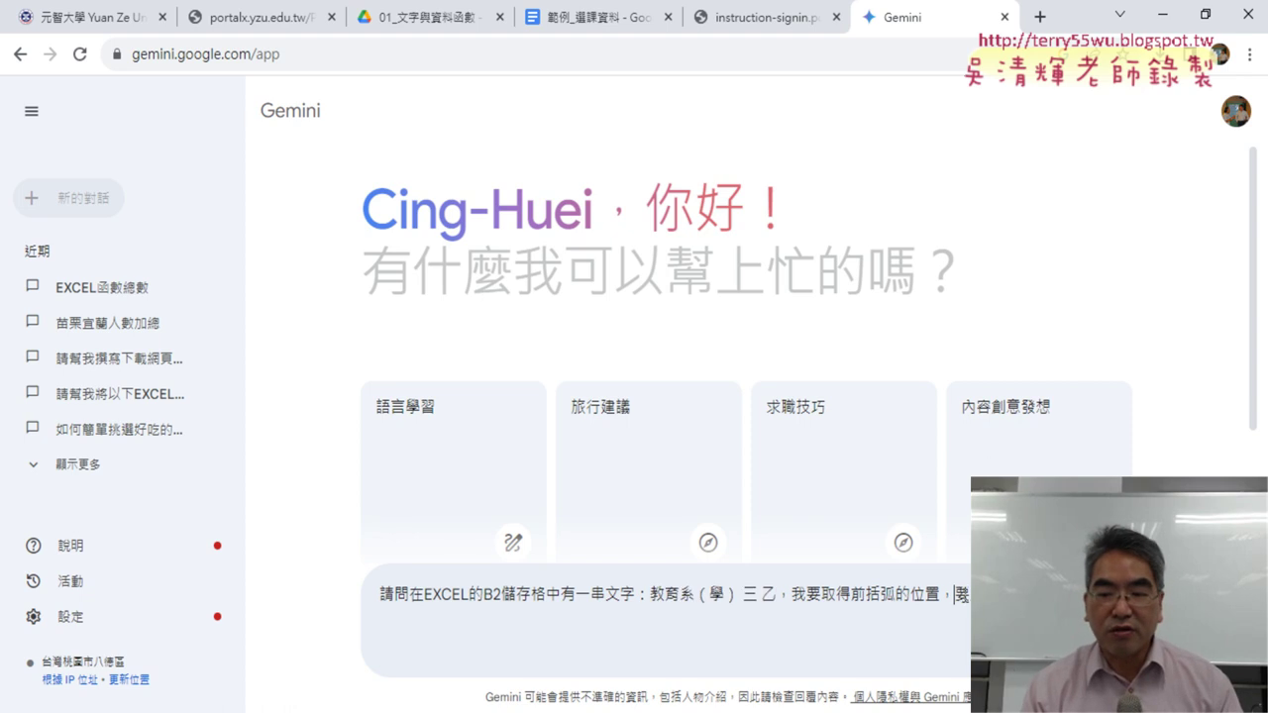
{"action": "type", "text": "要"}
{"action": "left_click", "coordinate": [975, 597]}
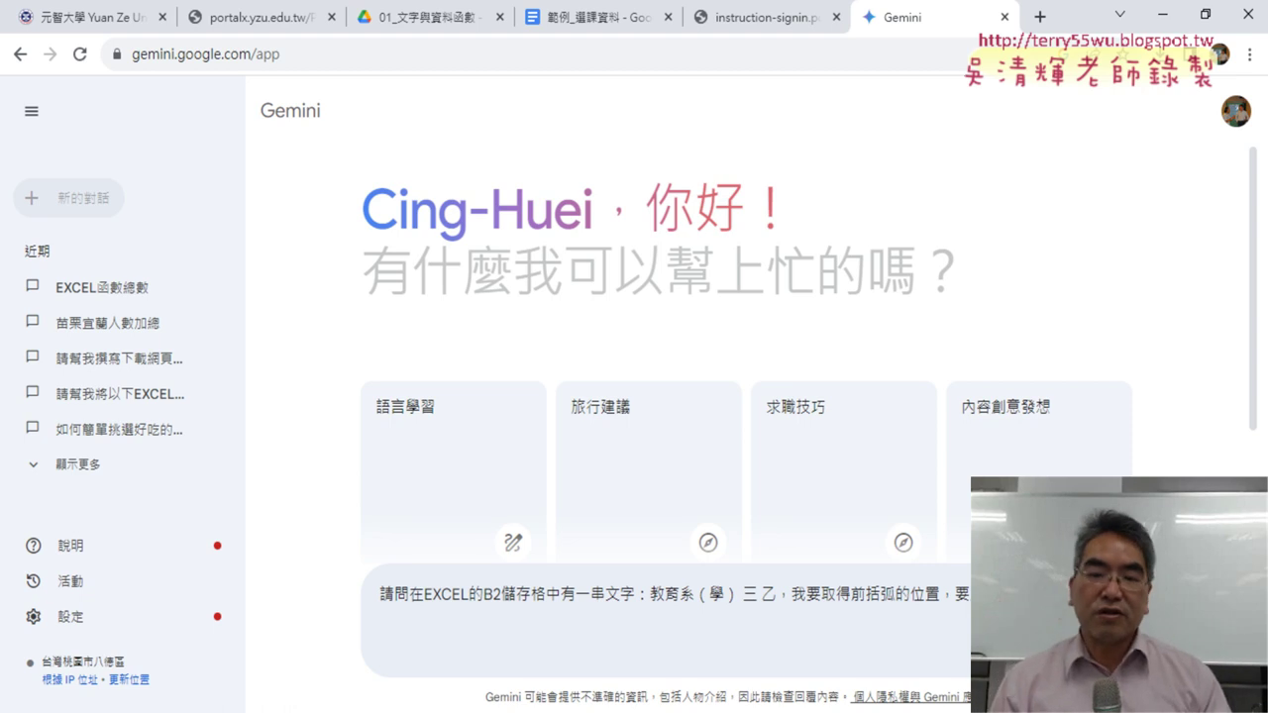
{"action": "key", "text": "Return"}
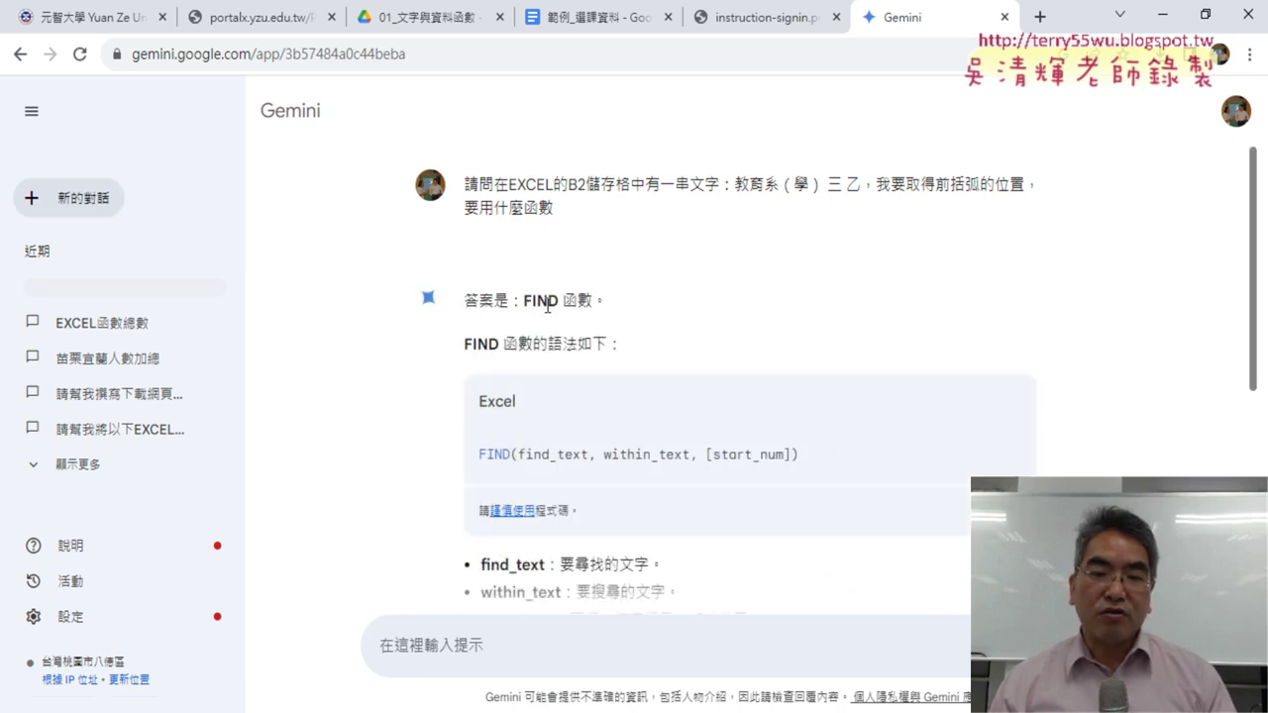
Read Gemini's reply, highlighting FIND, the FIND("(", B2) example, SEARCH and the case-insensitivity note.
{"action": "left_click_drag", "start_coordinate": [523, 300], "coordinate": [594, 300]}
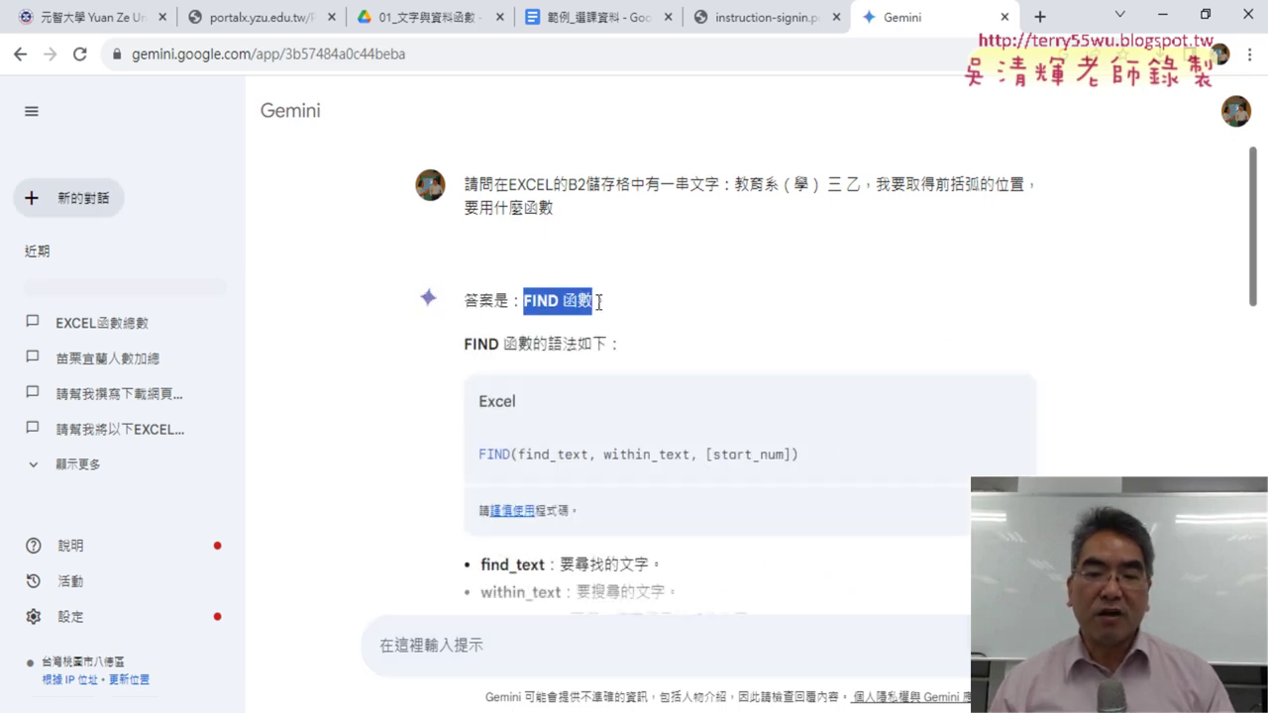
{"action": "scroll", "coordinate": [670, 326], "scroll_direction": "down", "scroll_amount": 4}
{"action": "scroll", "coordinate": [672, 318], "scroll_direction": "down", "scroll_amount": 2}
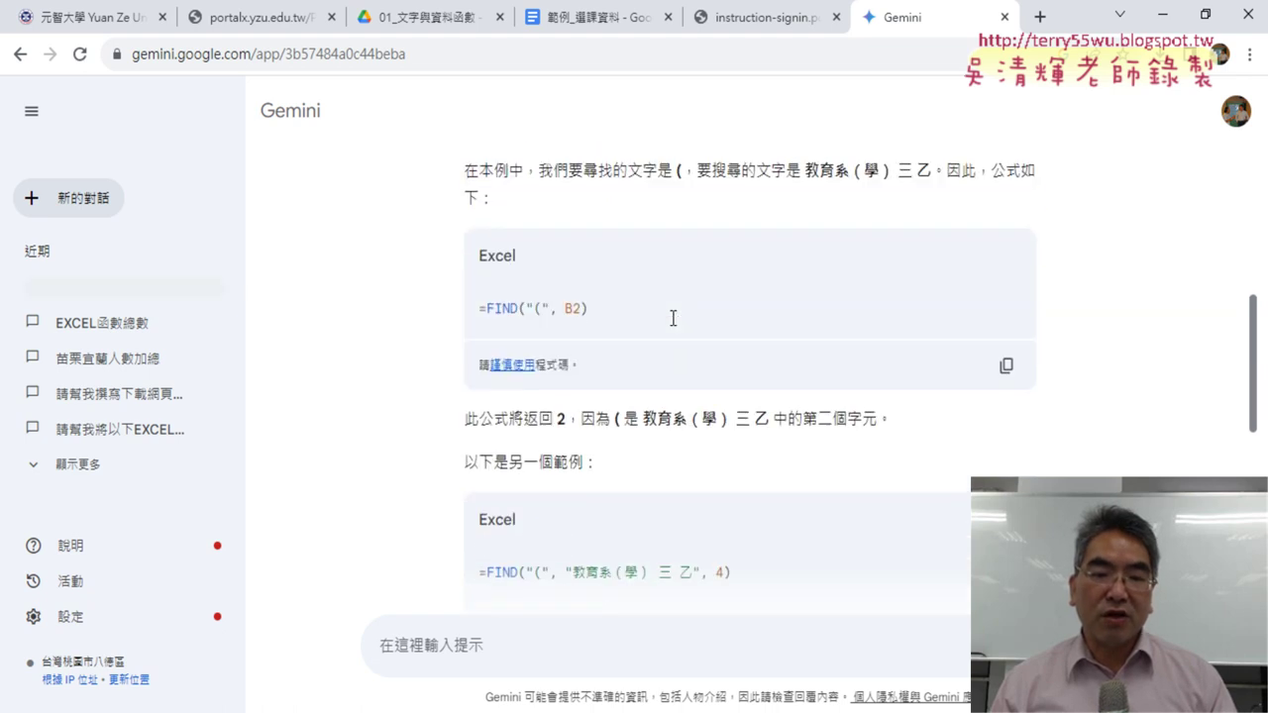
{"action": "left_click_drag", "start_coordinate": [488, 313], "coordinate": [589, 311]}
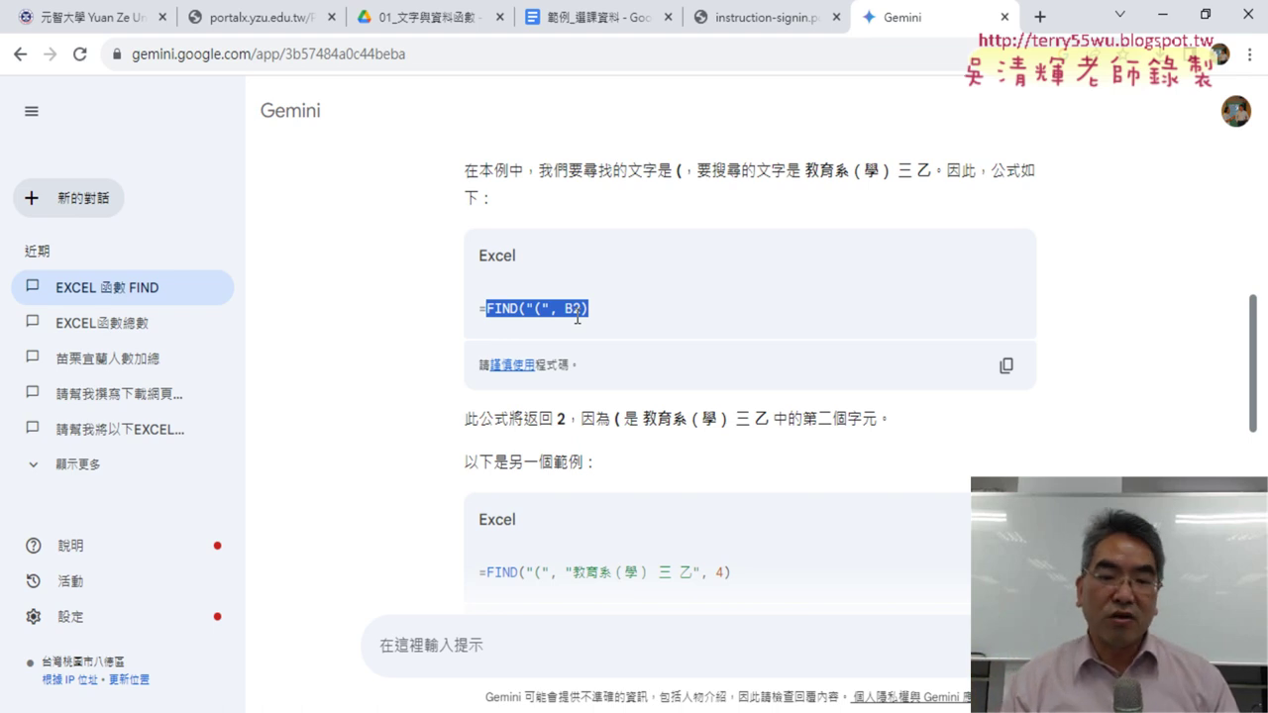
{"action": "scroll", "coordinate": [578, 337], "scroll_direction": "down", "scroll_amount": 2}
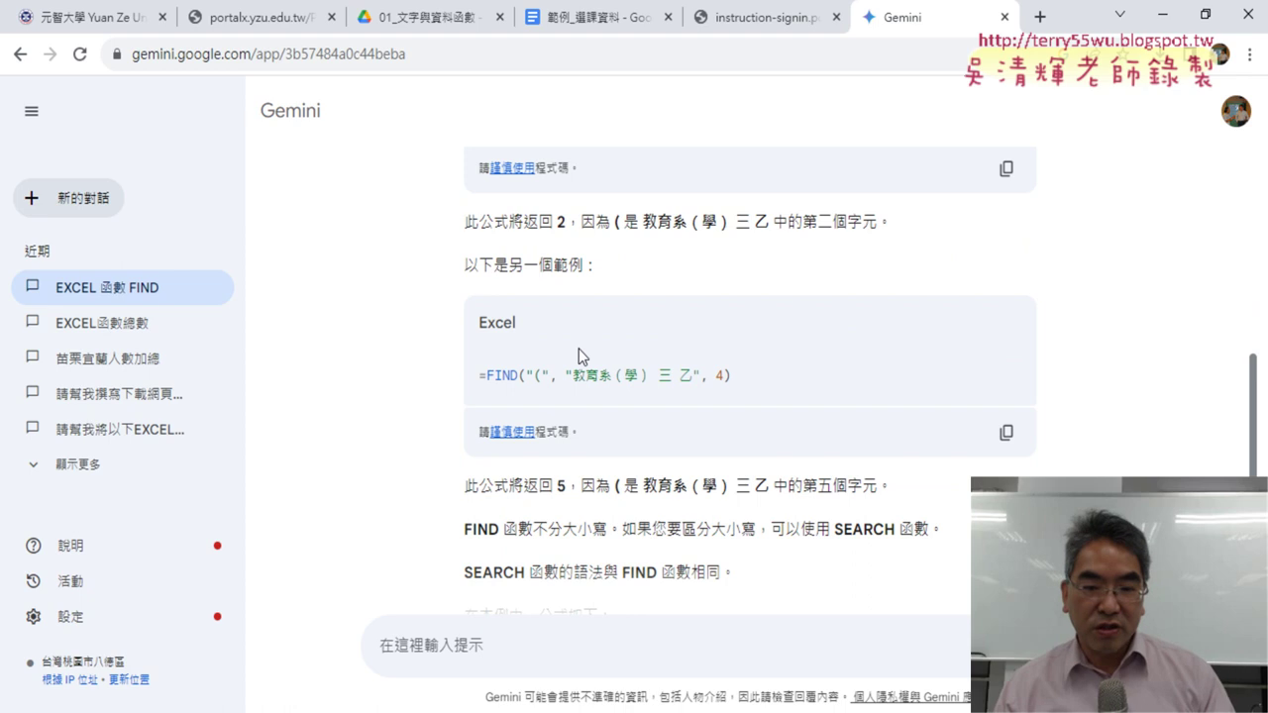
{"action": "scroll", "coordinate": [552, 376], "scroll_direction": "down", "scroll_amount": 3}
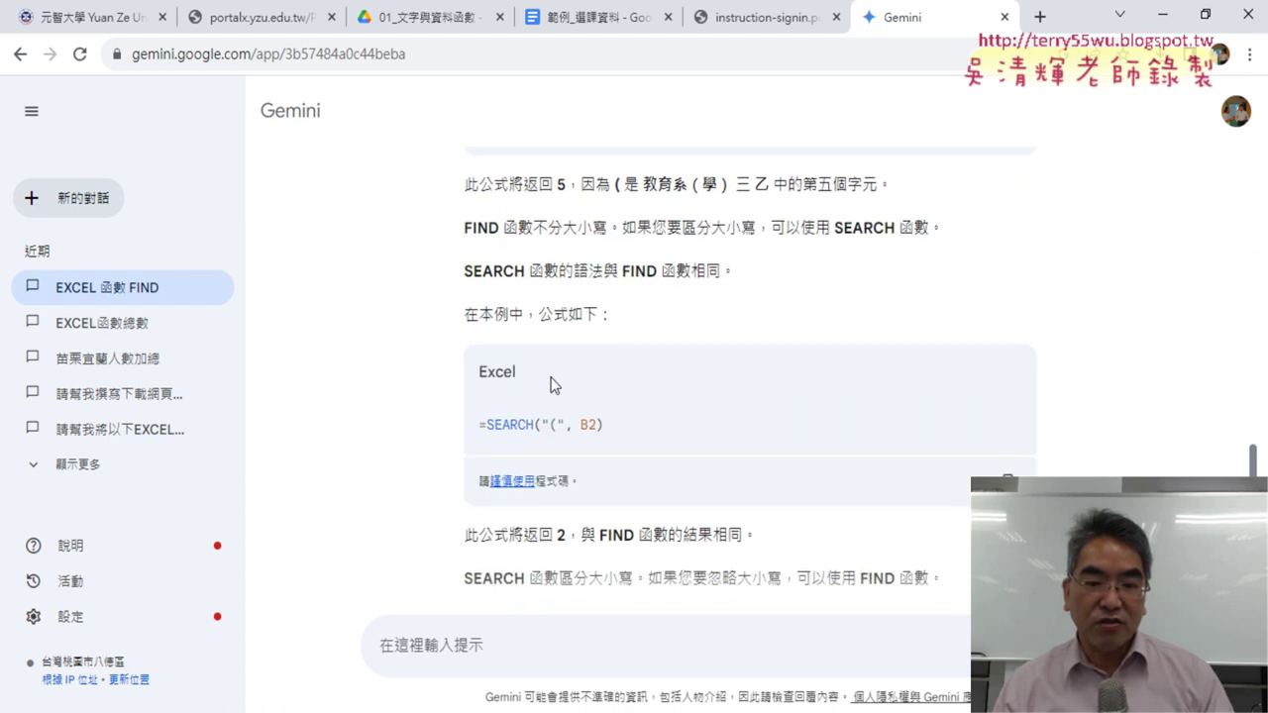
{"action": "scroll", "coordinate": [555, 380], "scroll_direction": "down", "scroll_amount": 1}
{"action": "left_click_drag", "start_coordinate": [489, 337], "coordinate": [513, 325]}
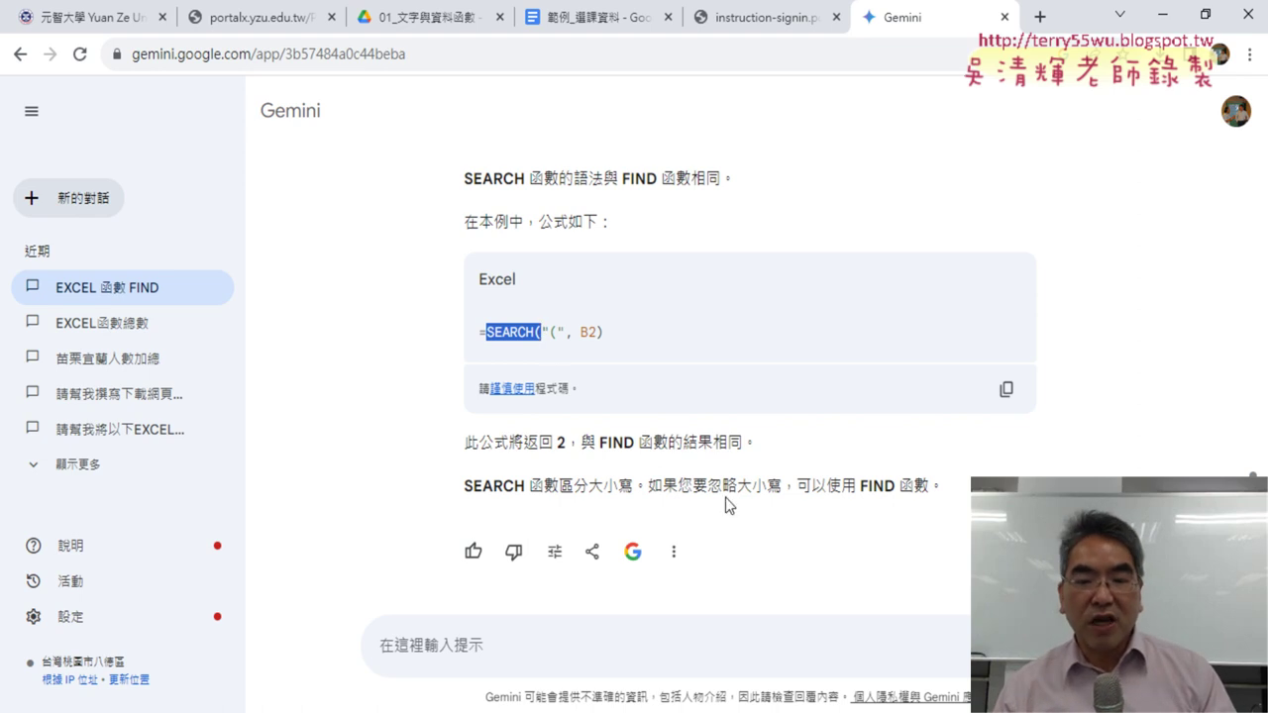
{"action": "left_click_drag", "start_coordinate": [707, 486], "coordinate": [781, 486]}
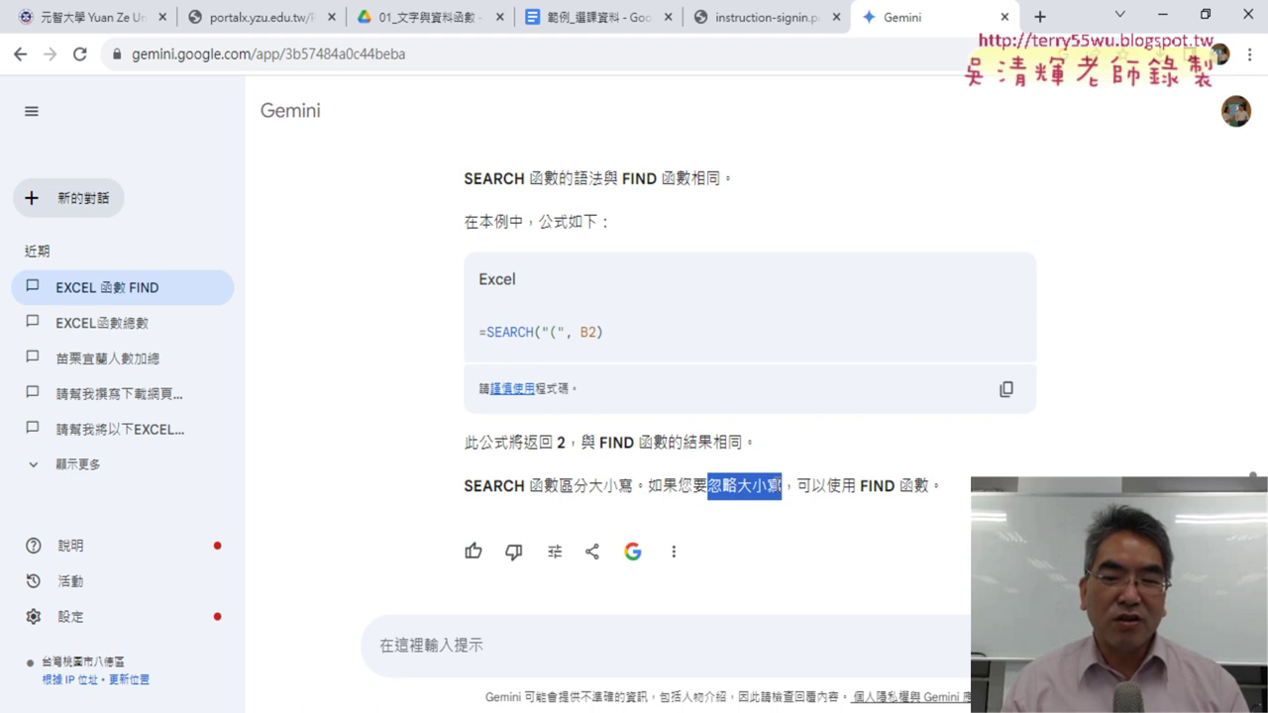
Minimize Chrome and PowerPoint to return to the Excel workbook.
{"action": "scroll", "coordinate": [749, 396], "scroll_direction": "down", "scroll_amount": 1}
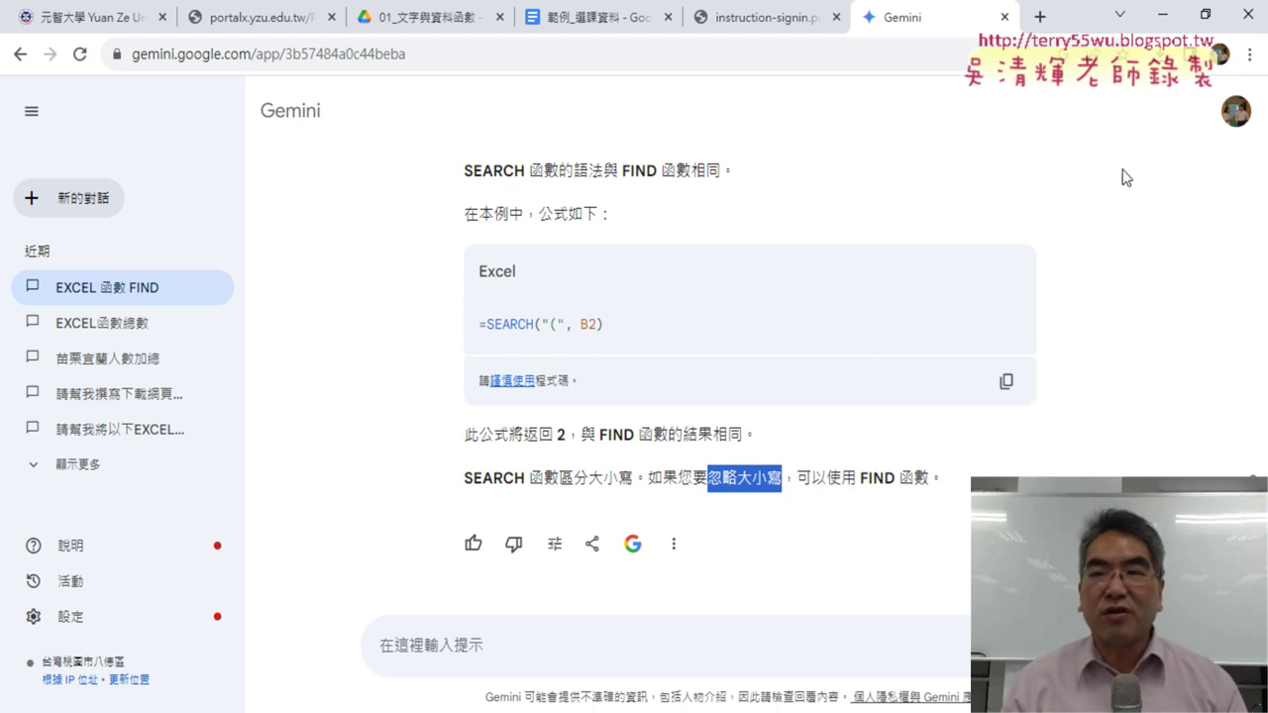
{"action": "left_click", "coordinate": [1164, 12]}
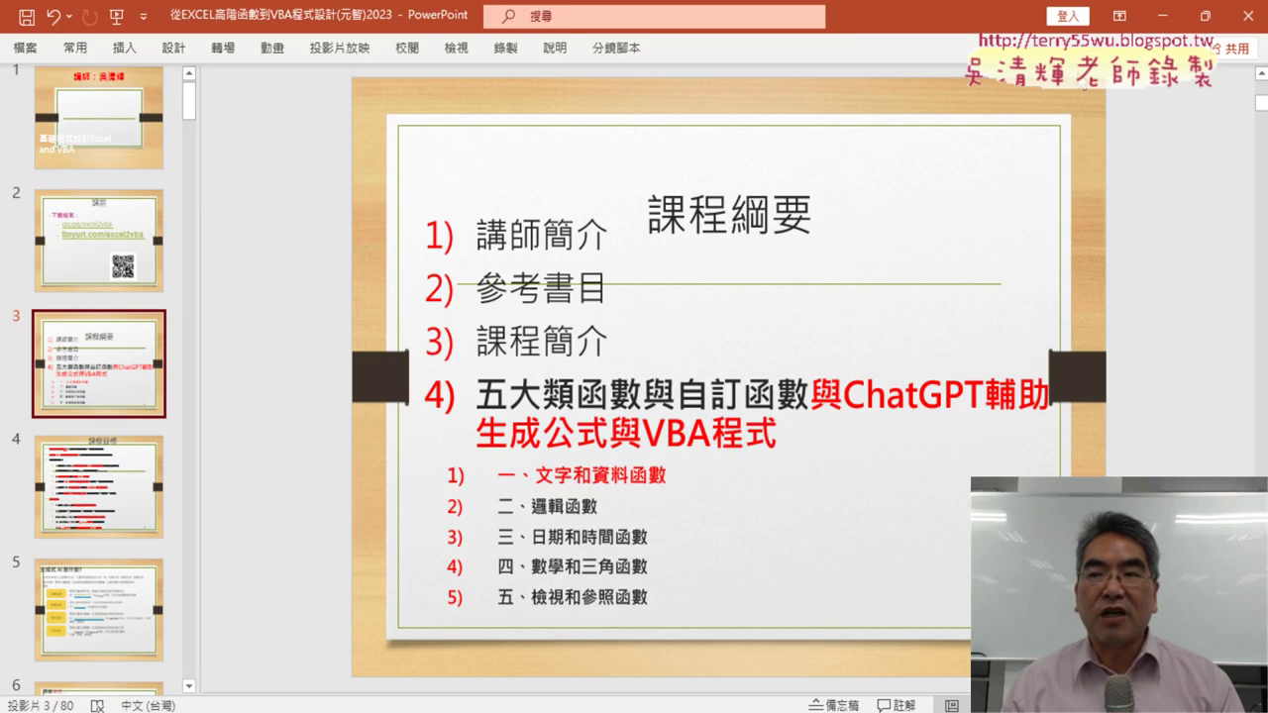
{"action": "left_click", "coordinate": [1161, 16]}
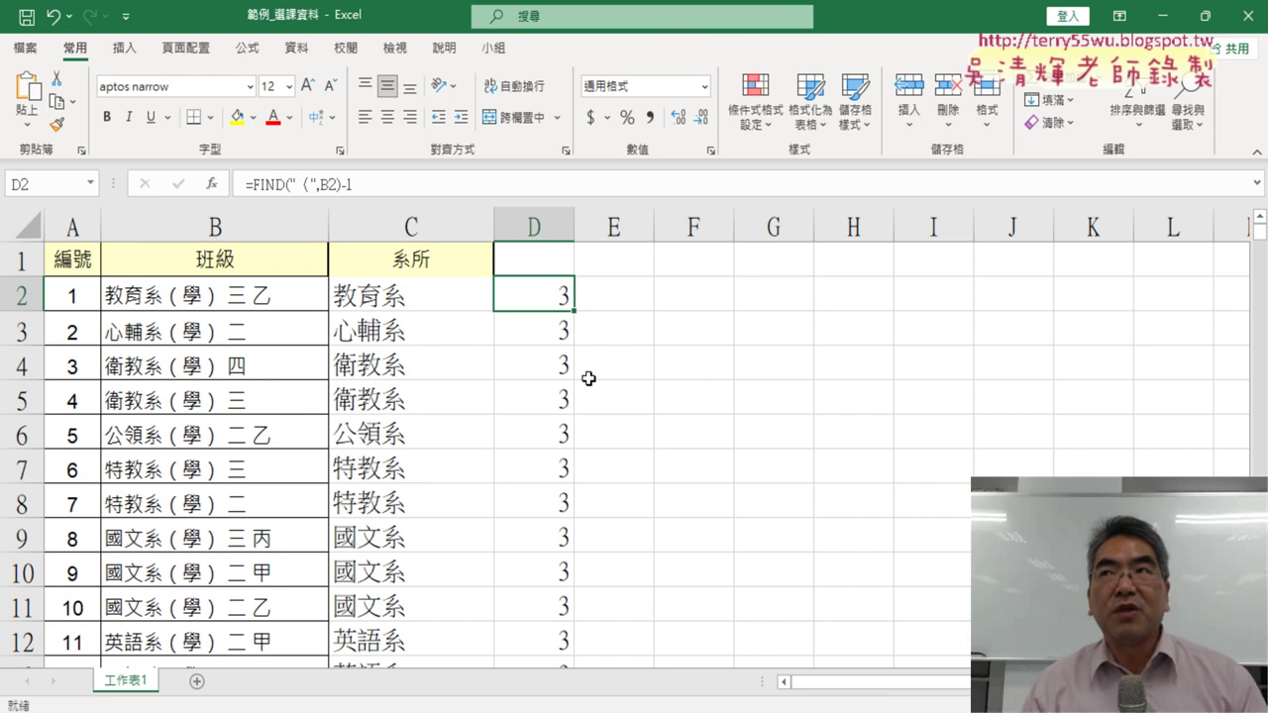
Delete column D's FIND results and review the =LEFT(B2,FIND("（",B2)-1) department names in column C.
{"action": "left_click", "coordinate": [534, 226]}
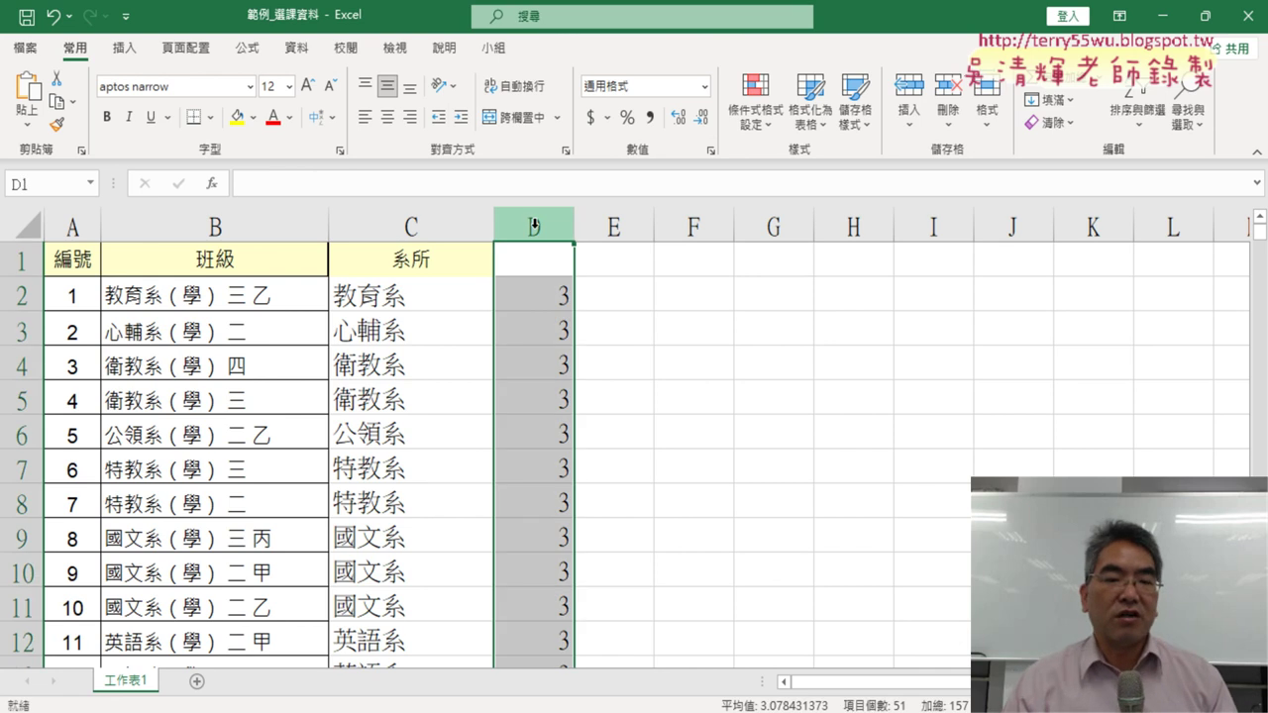
{"action": "key", "text": "Delete"}
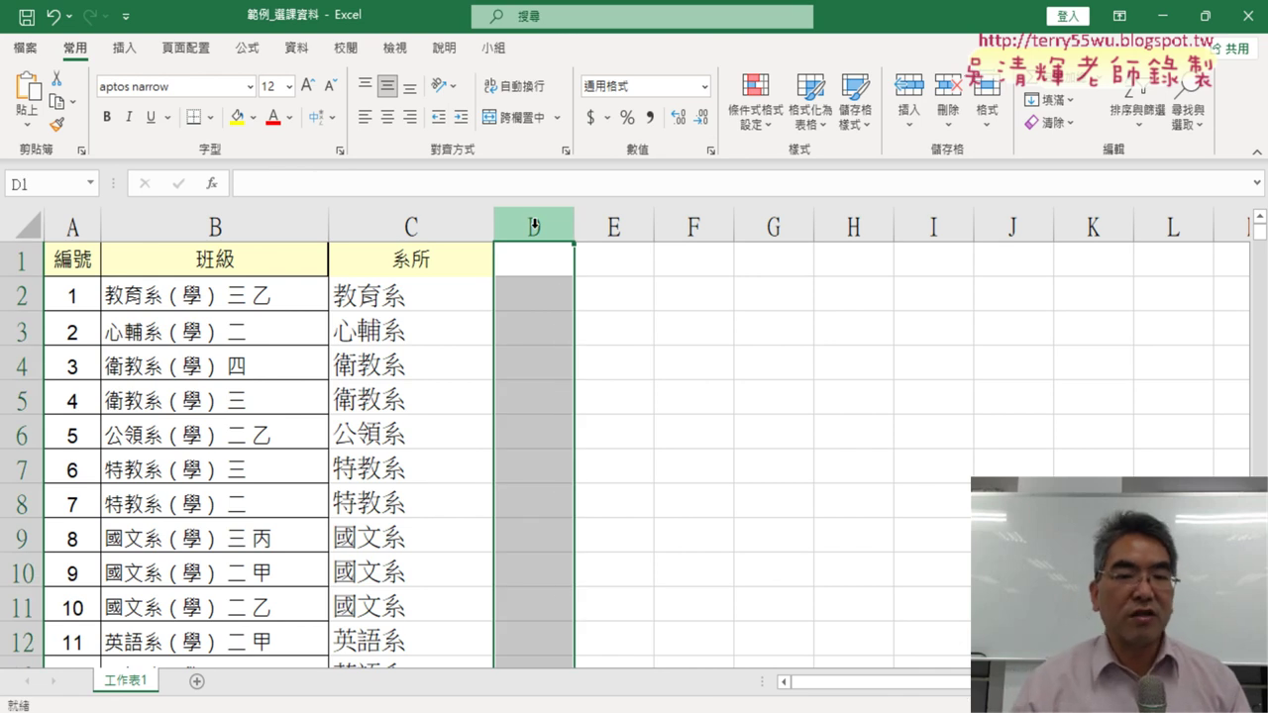
{"action": "left_click", "coordinate": [411, 297]}
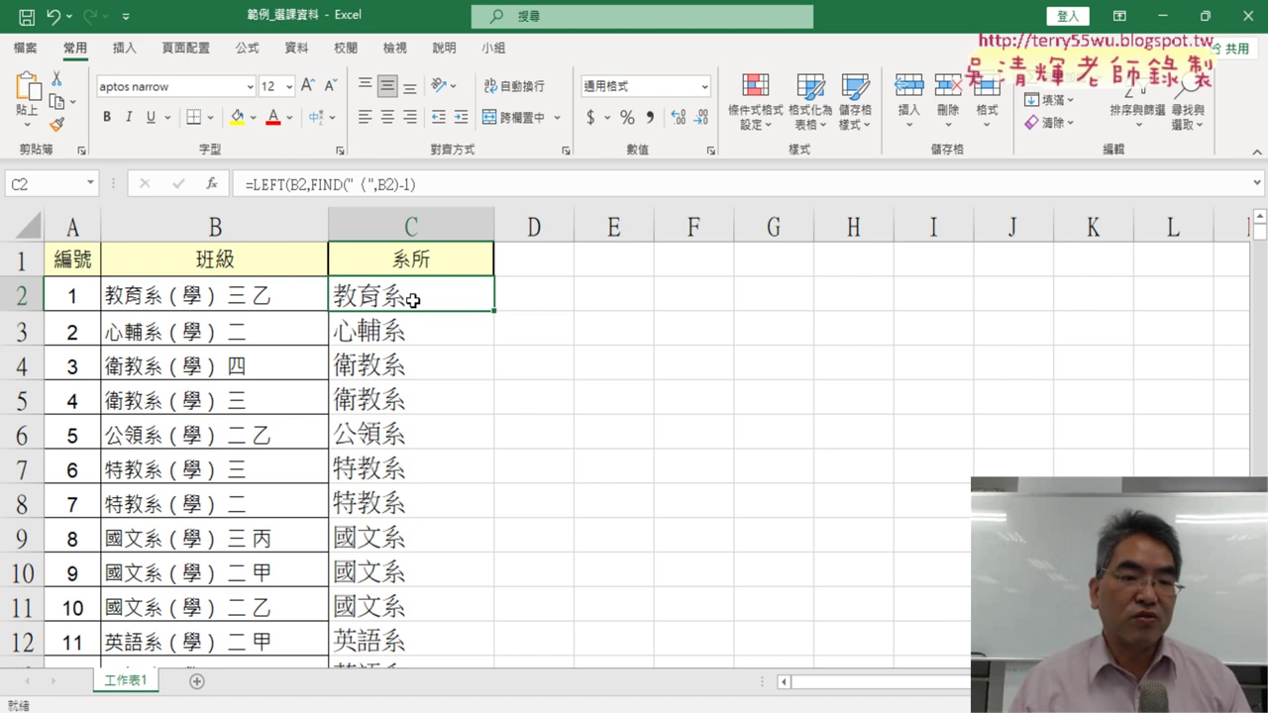
{"action": "scroll", "coordinate": [412, 300], "scroll_direction": "down", "scroll_amount": 2}
{"action": "scroll", "coordinate": [411, 300], "scroll_direction": "down", "scroll_amount": 3}
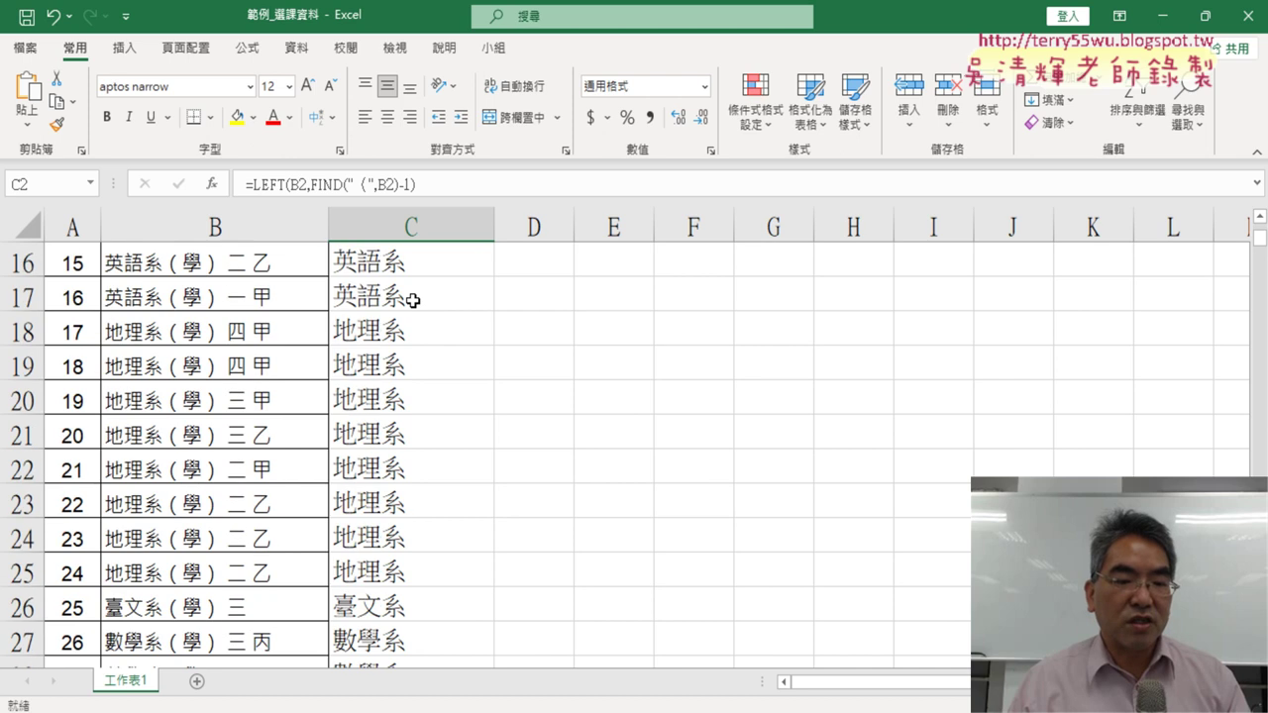
{"action": "scroll", "coordinate": [412, 300], "scroll_direction": "down", "scroll_amount": 6}
{"action": "scroll", "coordinate": [412, 300], "scroll_direction": "down", "scroll_amount": 3}
{"action": "scroll", "coordinate": [412, 300], "scroll_direction": "up", "scroll_amount": 4}
{"action": "scroll", "coordinate": [412, 300], "scroll_direction": "up", "scroll_amount": 4}
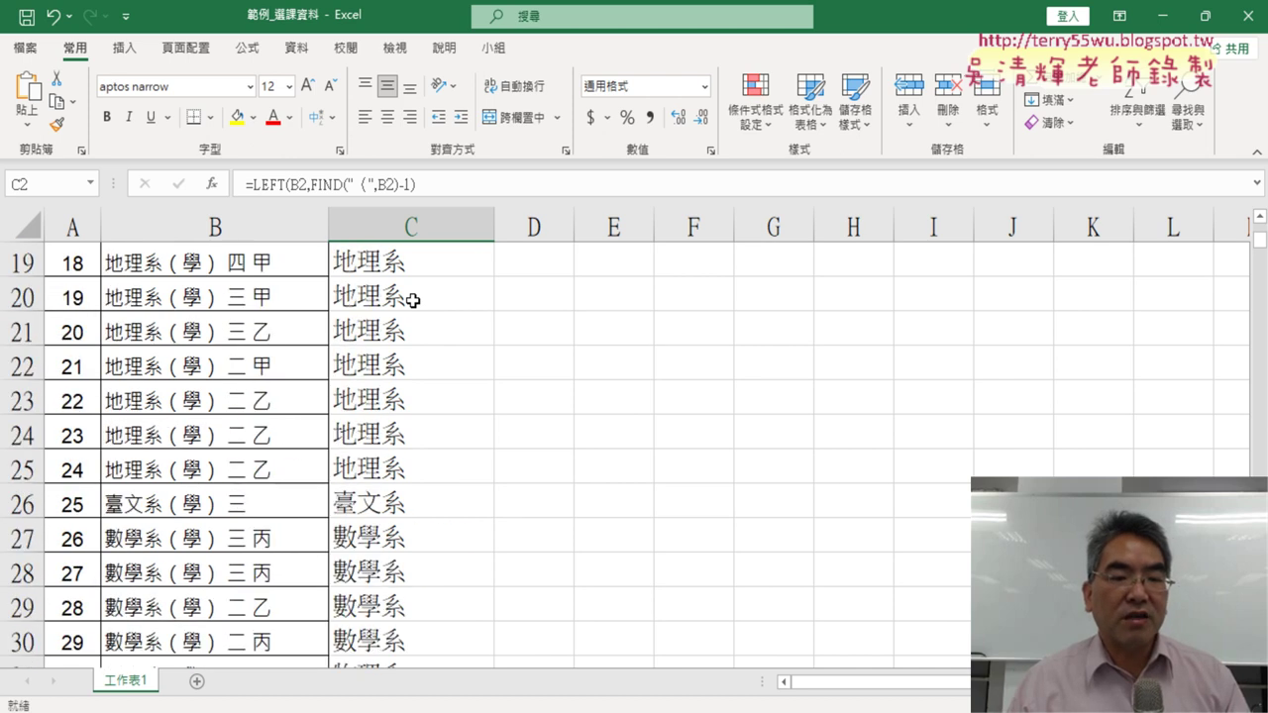
{"action": "scroll", "coordinate": [412, 300], "scroll_direction": "up", "scroll_amount": 6}
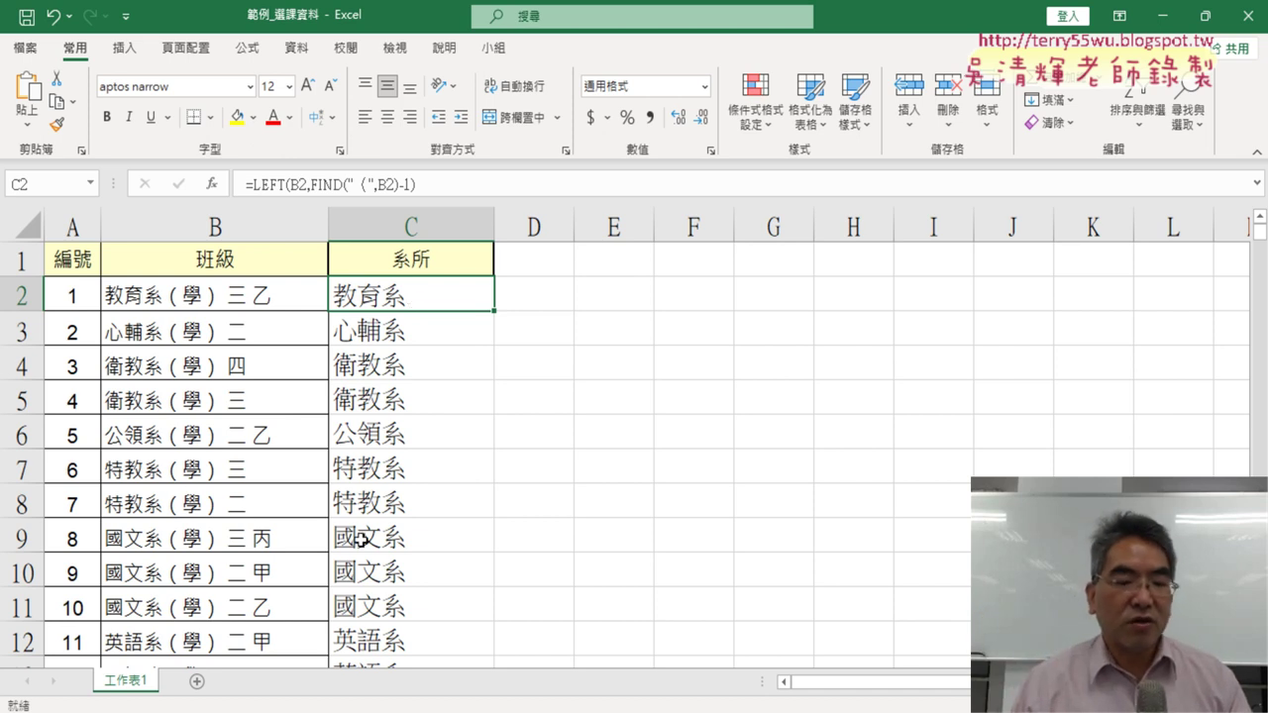
{"action": "left_click", "coordinate": [243, 644]}
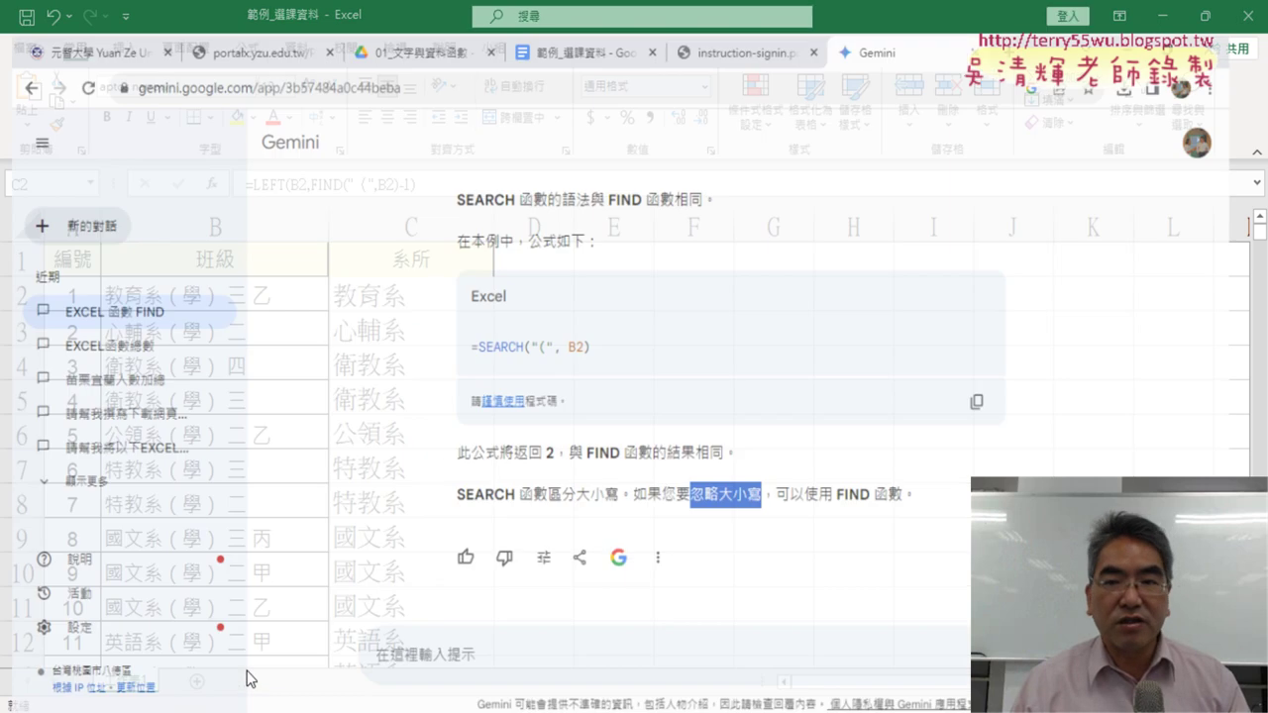
{"action": "left_click", "coordinate": [451, 36]}
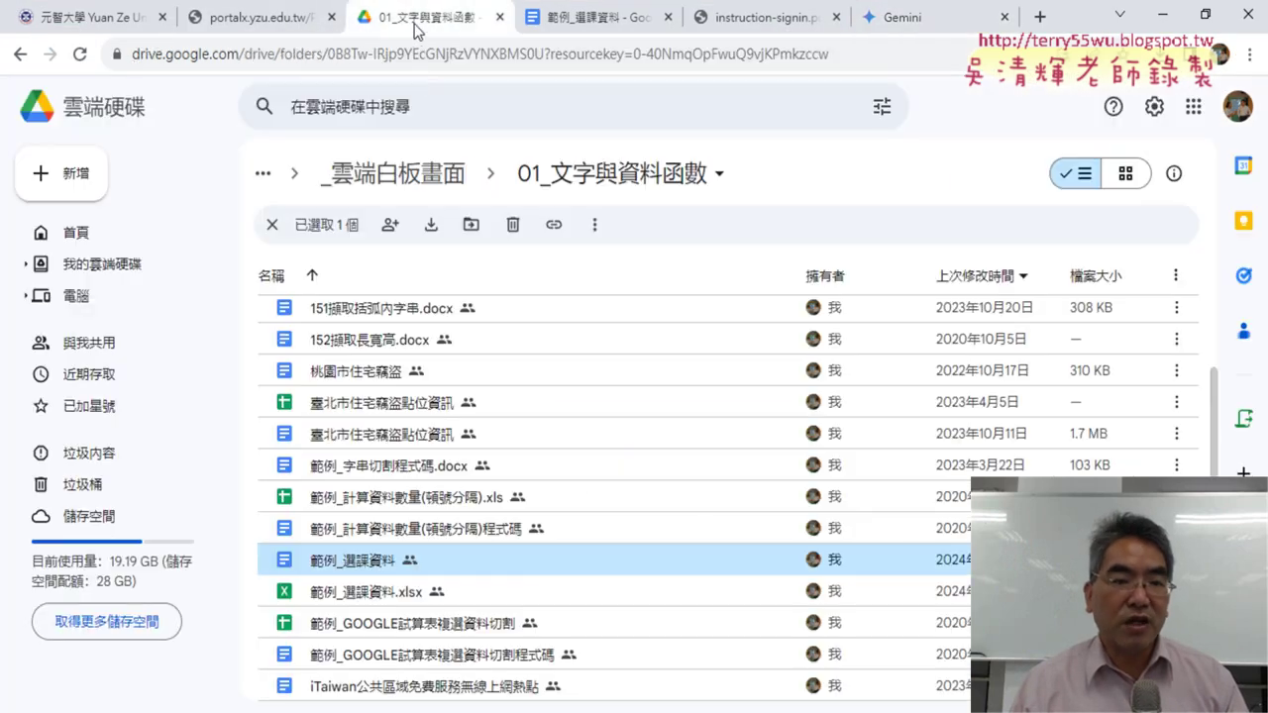
{"action": "left_click", "coordinate": [369, 593]}
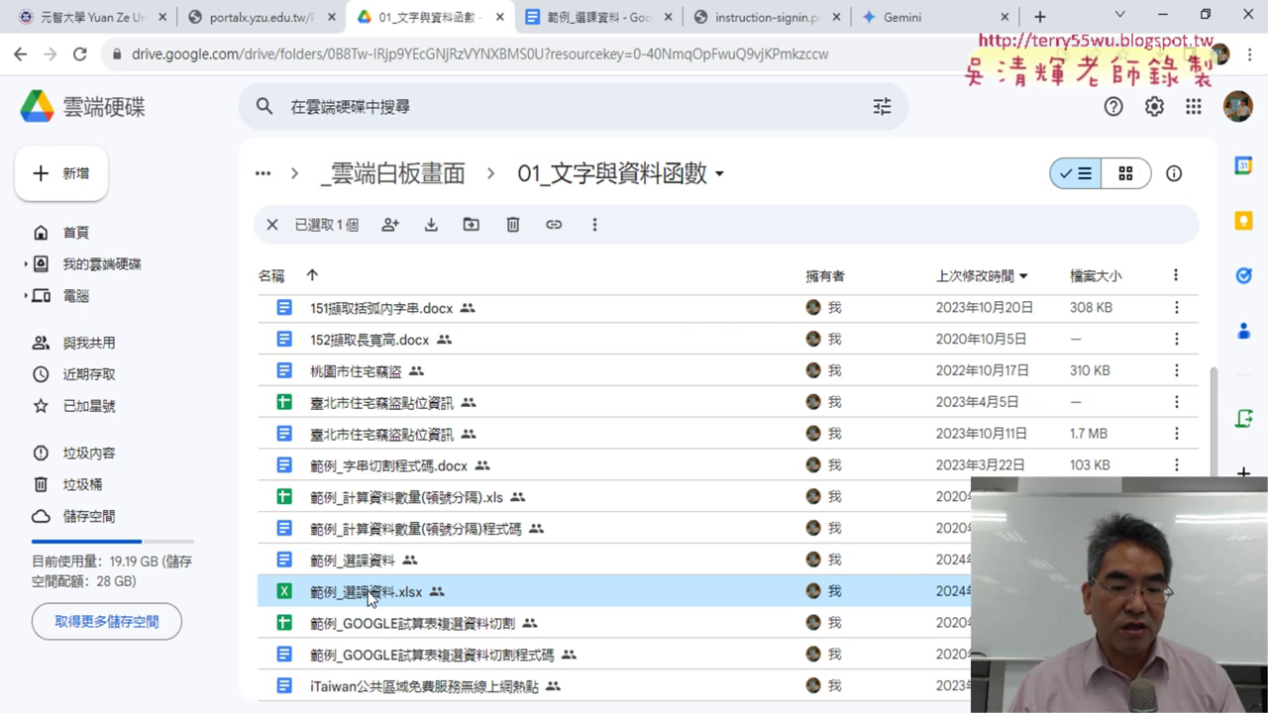
{"action": "left_click", "coordinate": [363, 566]}
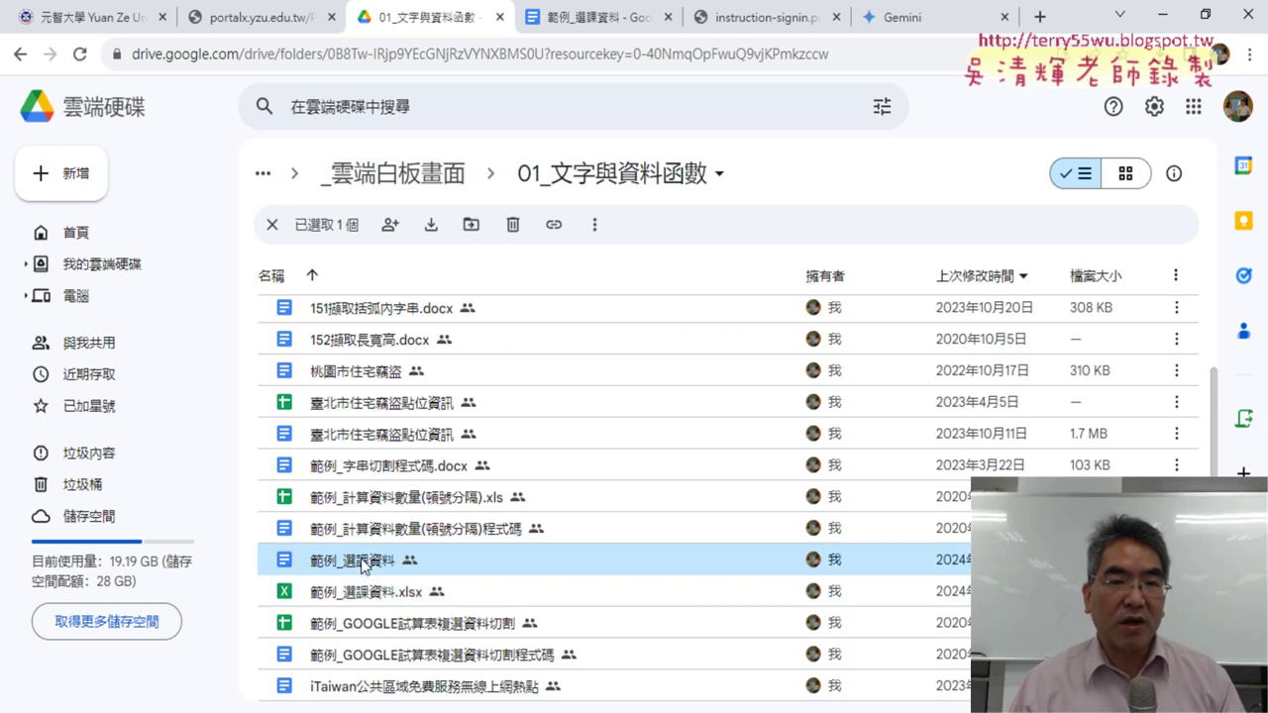
Review the 範例_選課資料 Google Doc's LEFT formula and pie chart examples, then return to Excel.
{"action": "double_click", "coordinate": [362, 562]}
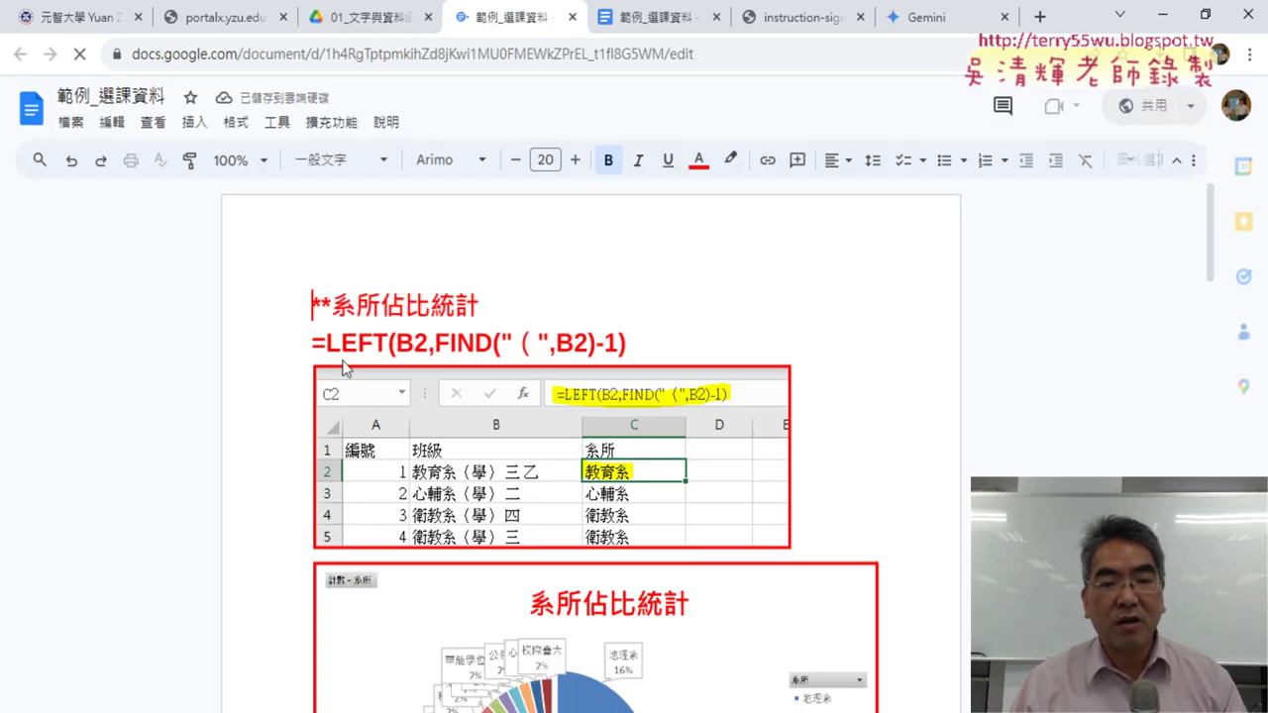
{"action": "left_click_drag", "start_coordinate": [313, 346], "coordinate": [631, 351]}
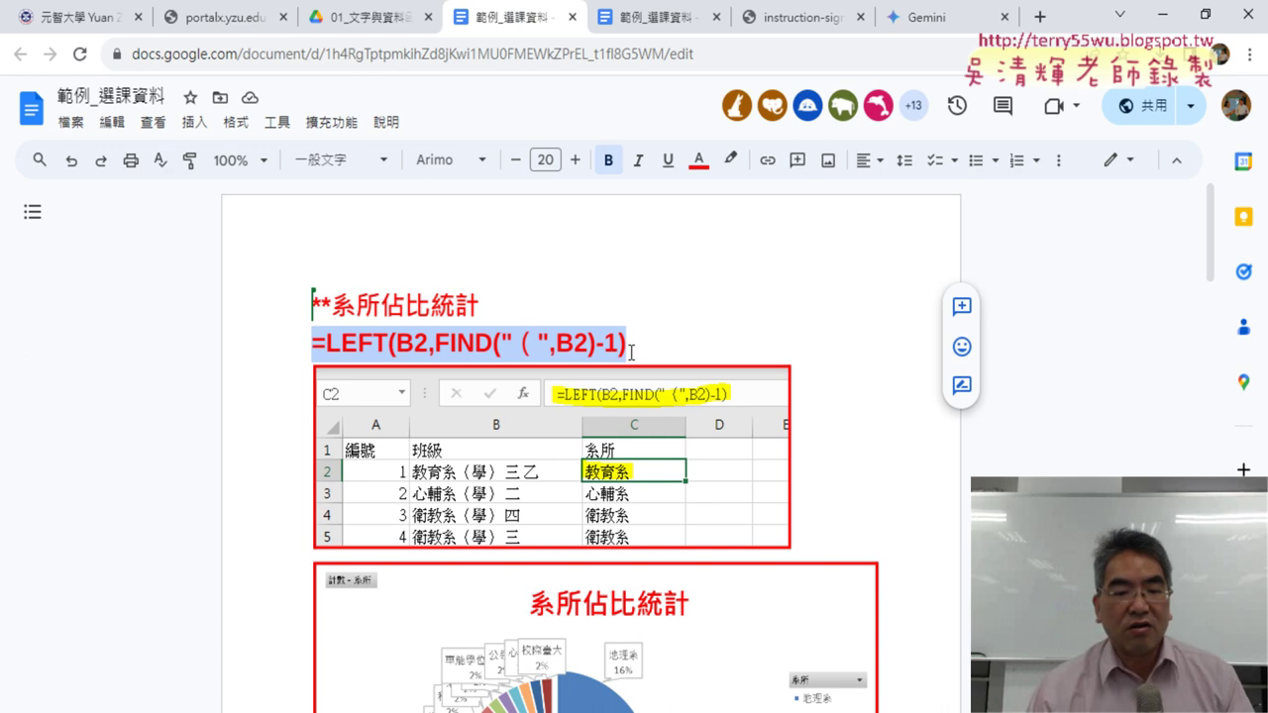
{"action": "scroll", "coordinate": [891, 396], "scroll_direction": "down", "scroll_amount": 2}
{"action": "scroll", "coordinate": [897, 407], "scroll_direction": "down", "scroll_amount": 2}
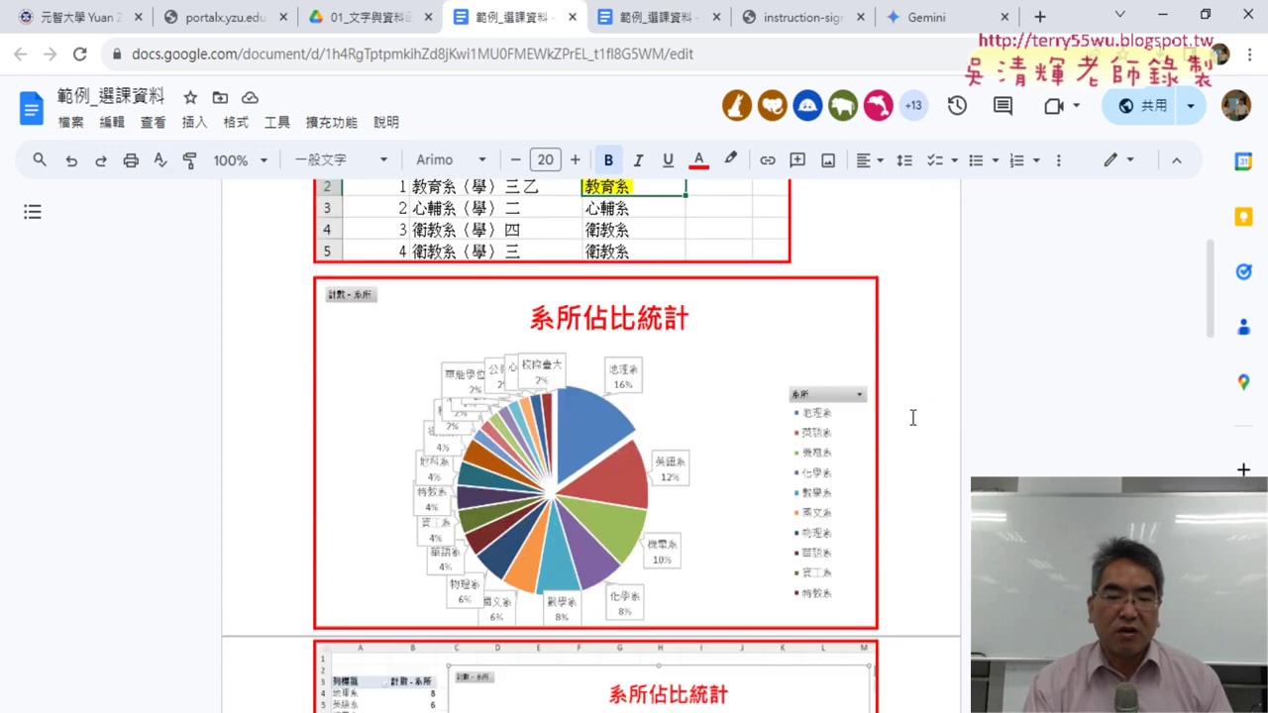
{"action": "scroll", "coordinate": [891, 416], "scroll_direction": "down", "scroll_amount": 1}
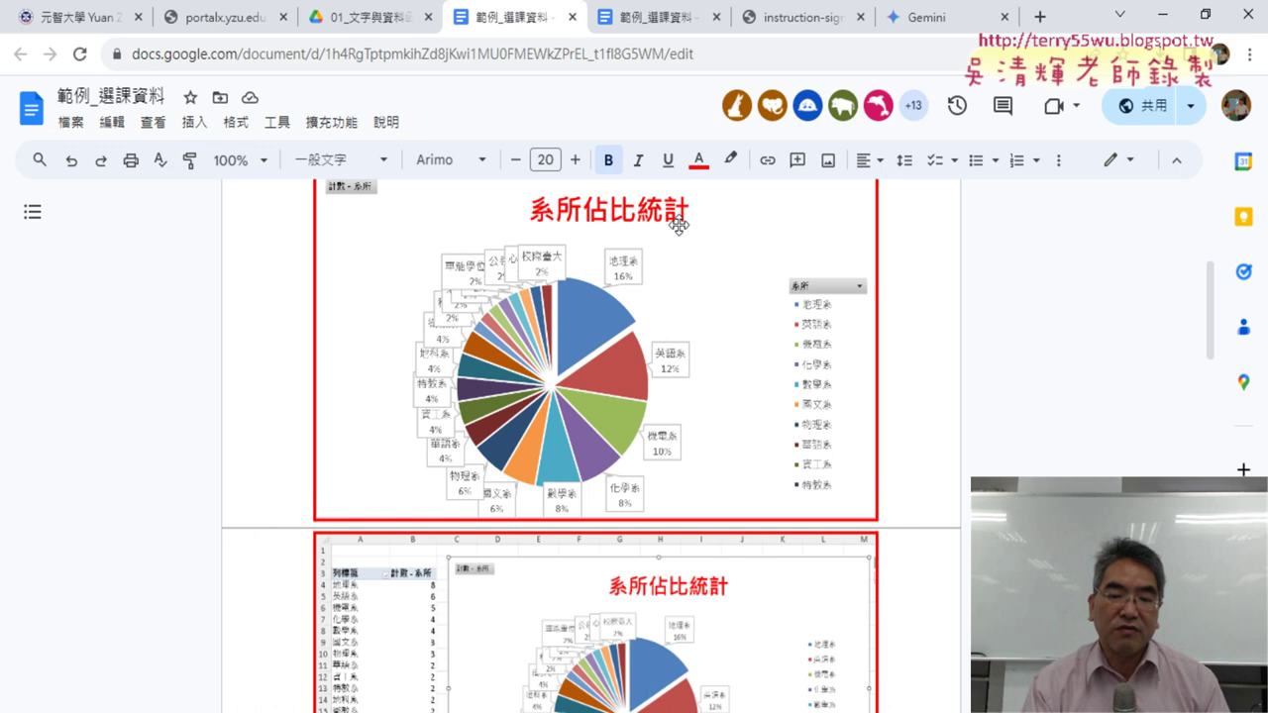
{"action": "scroll", "coordinate": [678, 225], "scroll_direction": "down", "scroll_amount": 2}
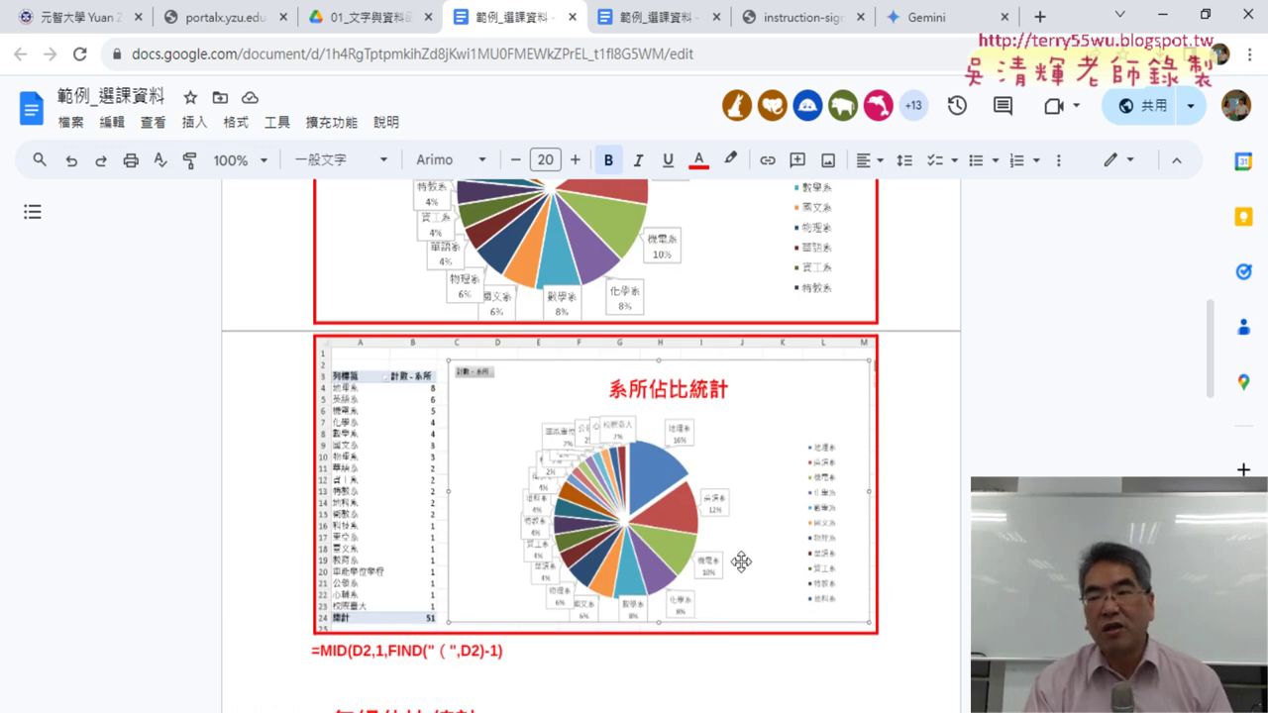
{"action": "left_click", "coordinate": [1162, 15]}
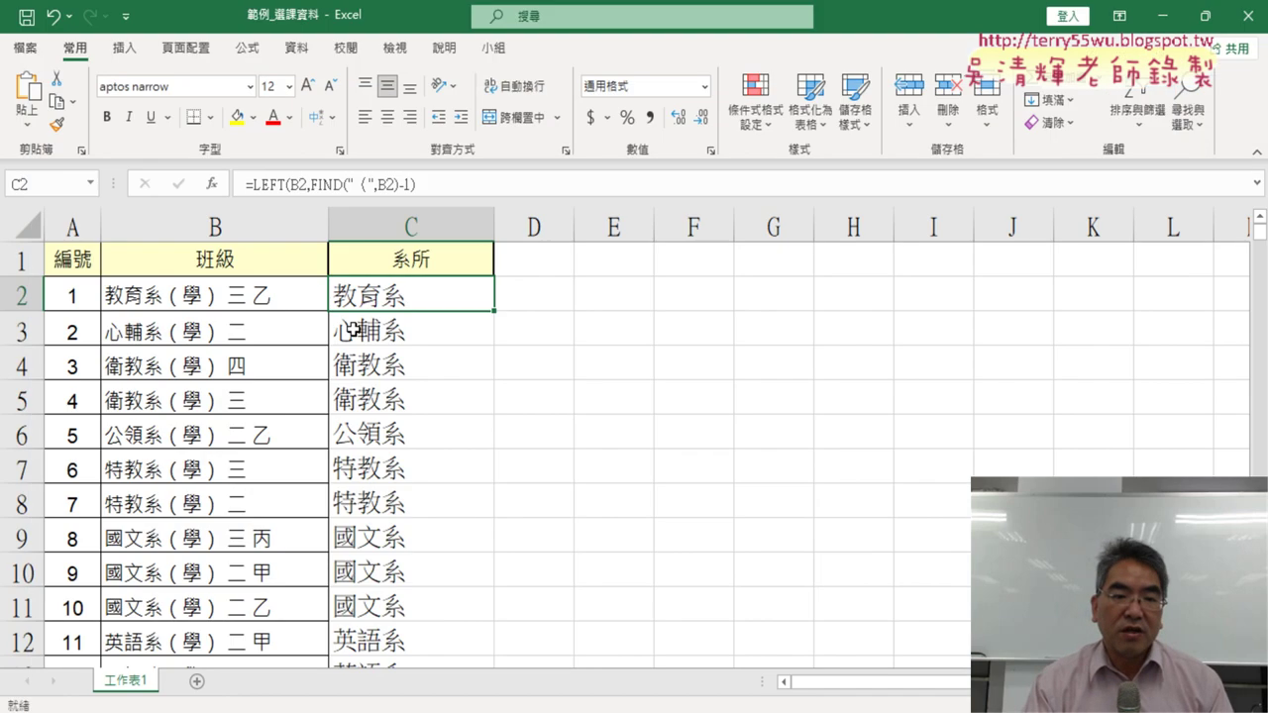
Start a PivotTable from the 工作表1 class and department data via Insert.
{"action": "left_click", "coordinate": [230, 368]}
{"action": "left_click", "coordinate": [394, 297]}
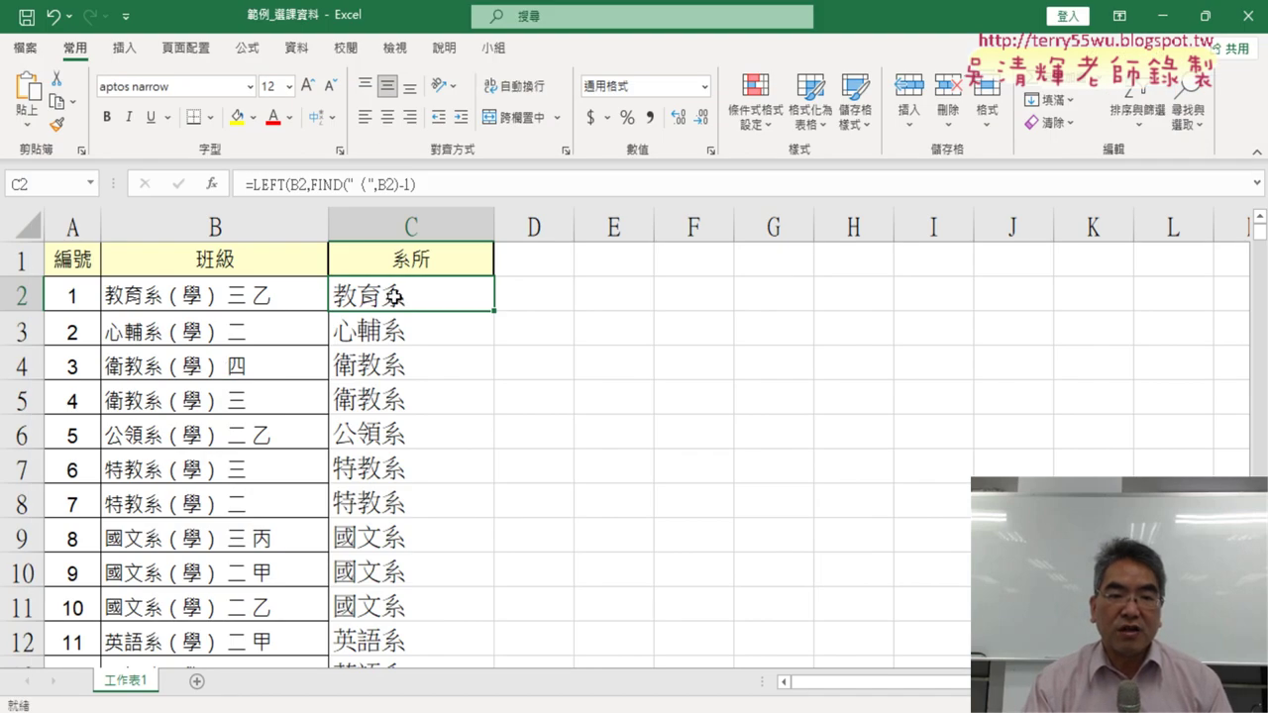
{"action": "left_click", "coordinate": [410, 226]}
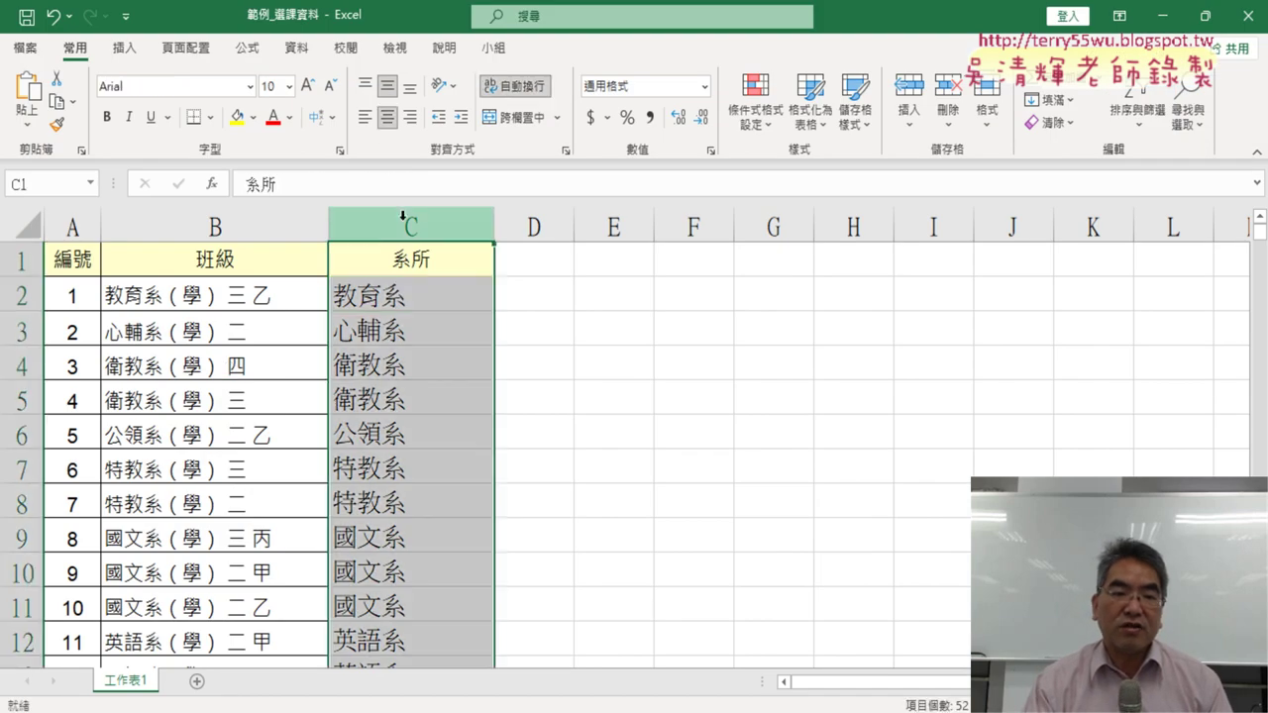
{"action": "left_click", "coordinate": [272, 327]}
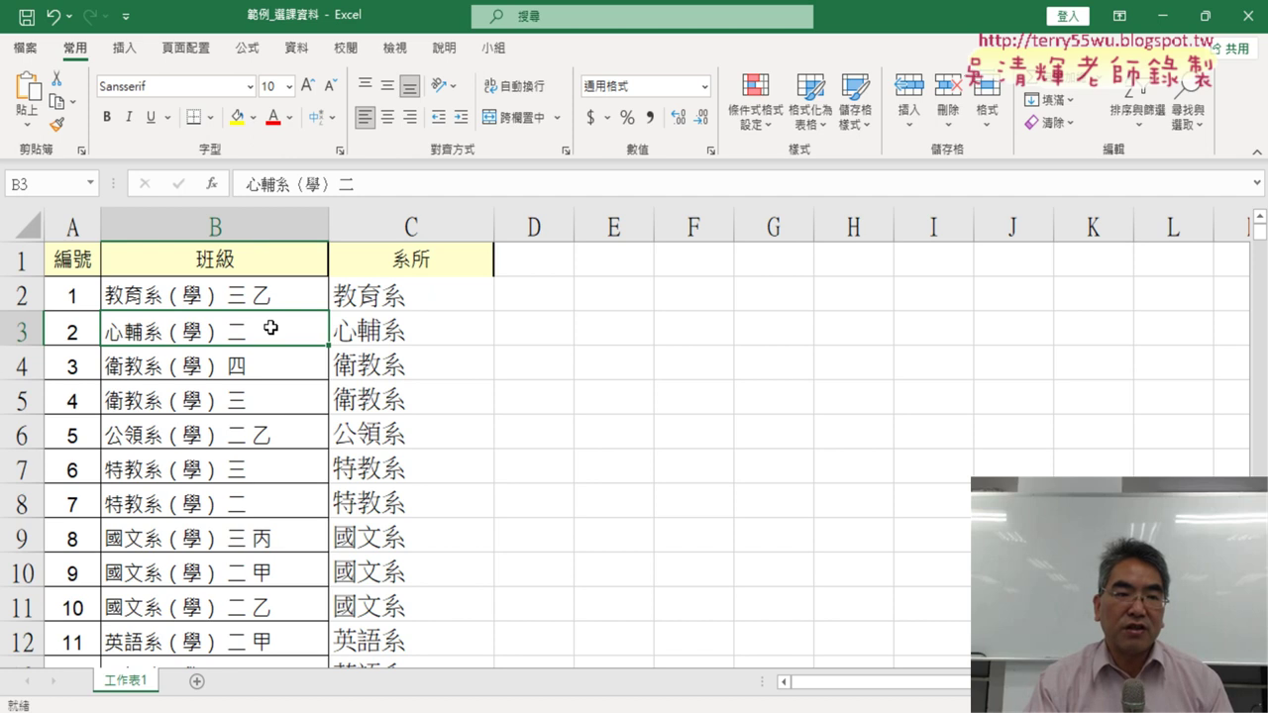
{"action": "left_click", "coordinate": [124, 47]}
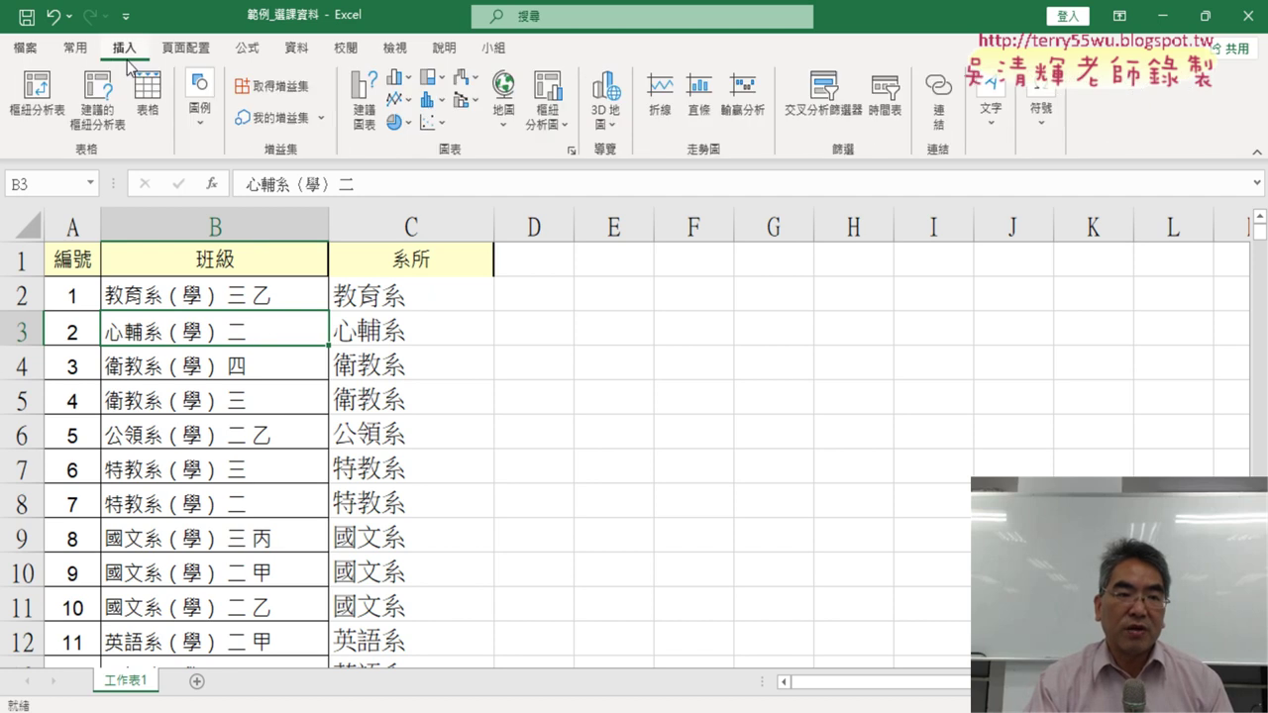
{"action": "left_click", "coordinate": [46, 96]}
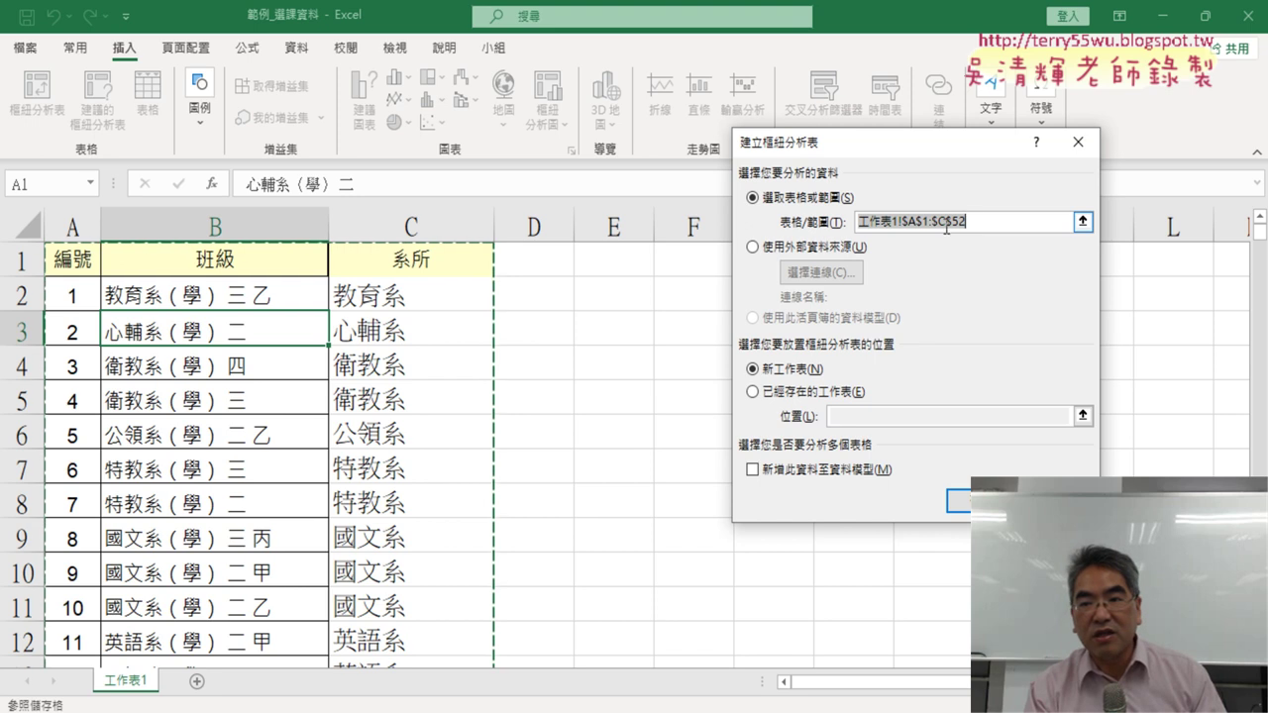
Verify the source range 工作表1!$A$1:$C$52 and create the pivot on a new worksheet.
{"action": "left_click", "coordinate": [977, 225]}
{"action": "left_click_drag", "start_coordinate": [977, 225], "coordinate": [934, 226]}
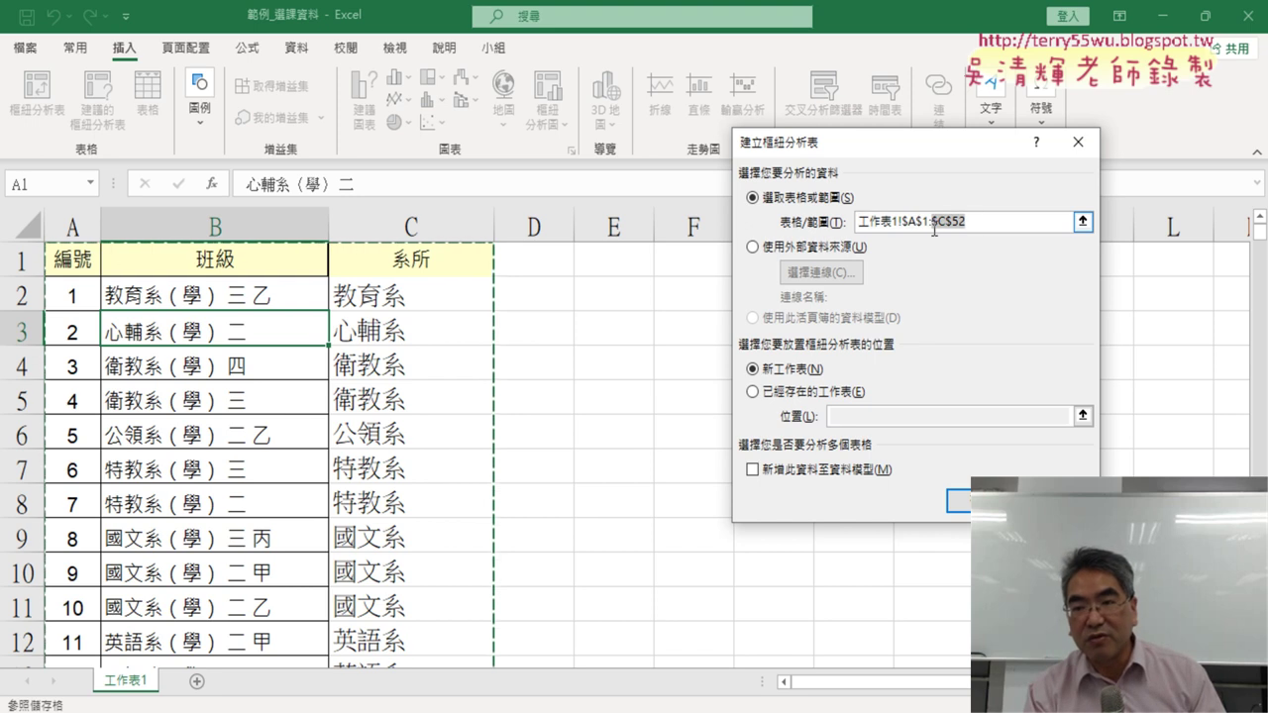
{"action": "scroll", "coordinate": [412, 368], "scroll_direction": "down", "scroll_amount": 6}
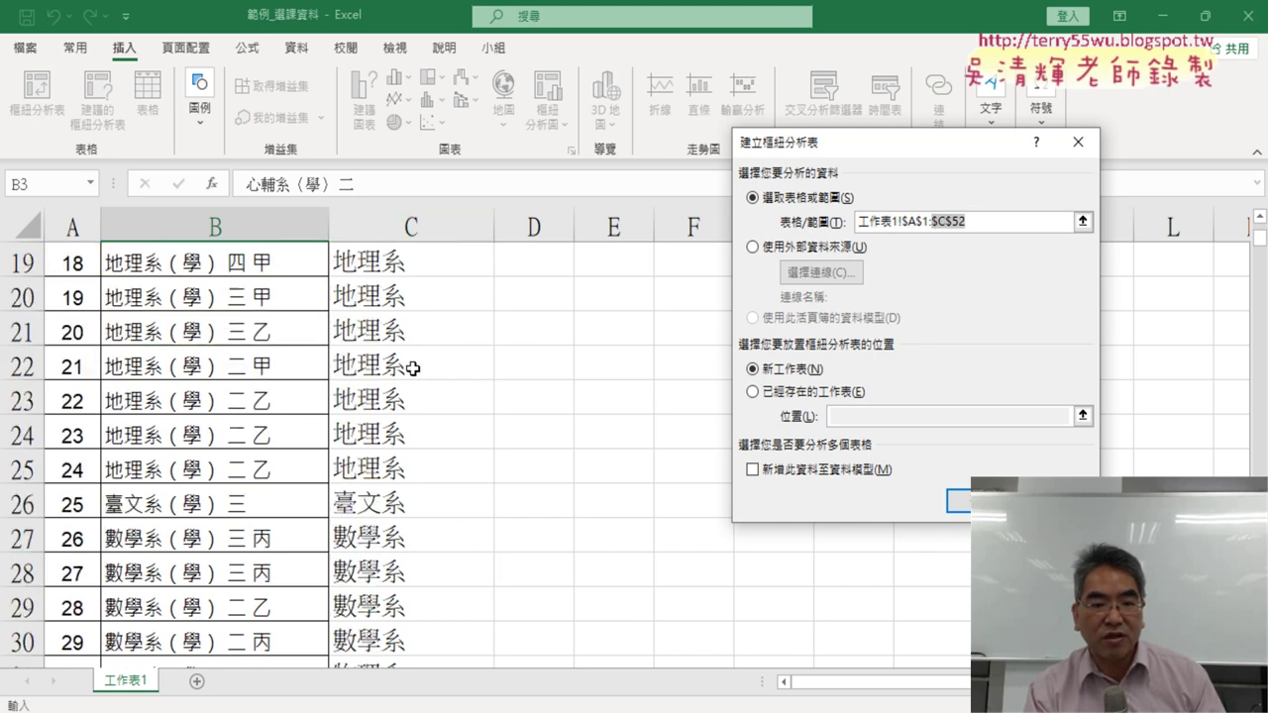
{"action": "scroll", "coordinate": [412, 368], "scroll_direction": "down", "scroll_amount": 9}
{"action": "scroll", "coordinate": [412, 368], "scroll_direction": "down", "scroll_amount": 1}
{"action": "left_click", "coordinate": [1000, 220]}
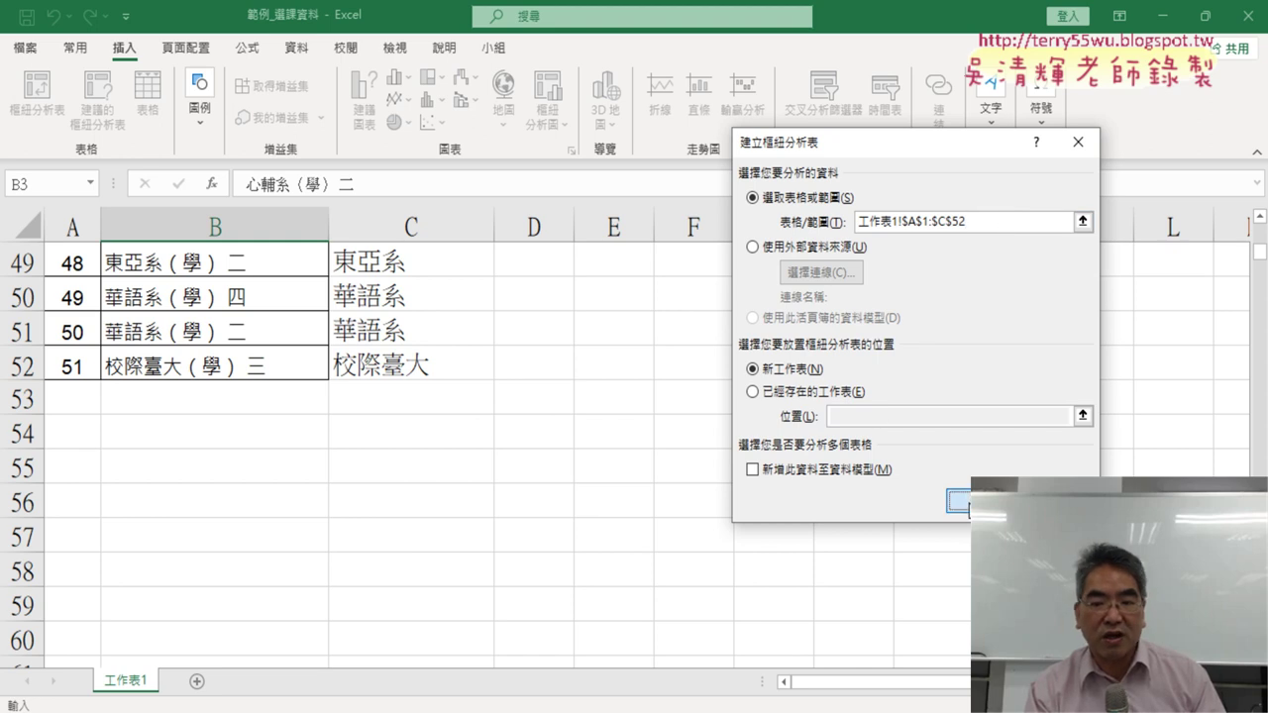
{"action": "left_click", "coordinate": [958, 502]}
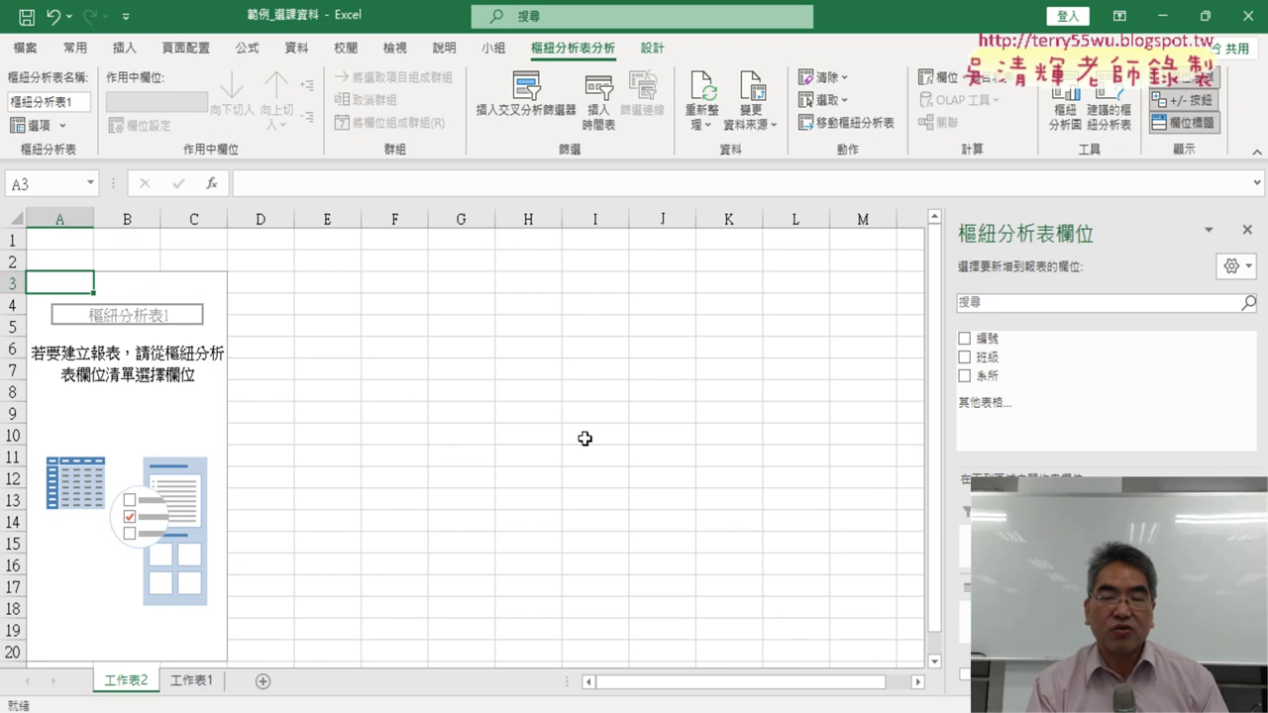
Put 系所 in both Rows and Values to count students per department, totalling 51.
{"action": "left_click_drag", "start_coordinate": [987, 376], "coordinate": [980, 604]}
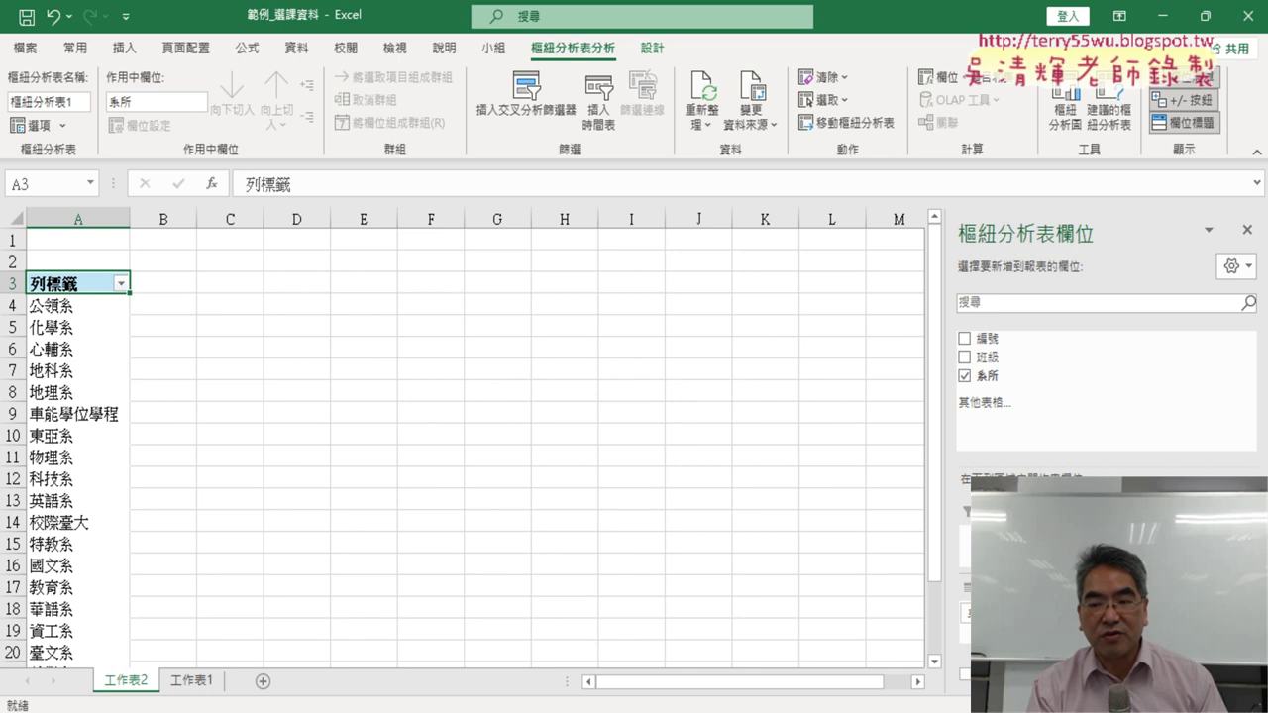
{"action": "left_click_drag", "start_coordinate": [1119, 633], "coordinate": [1119, 639]}
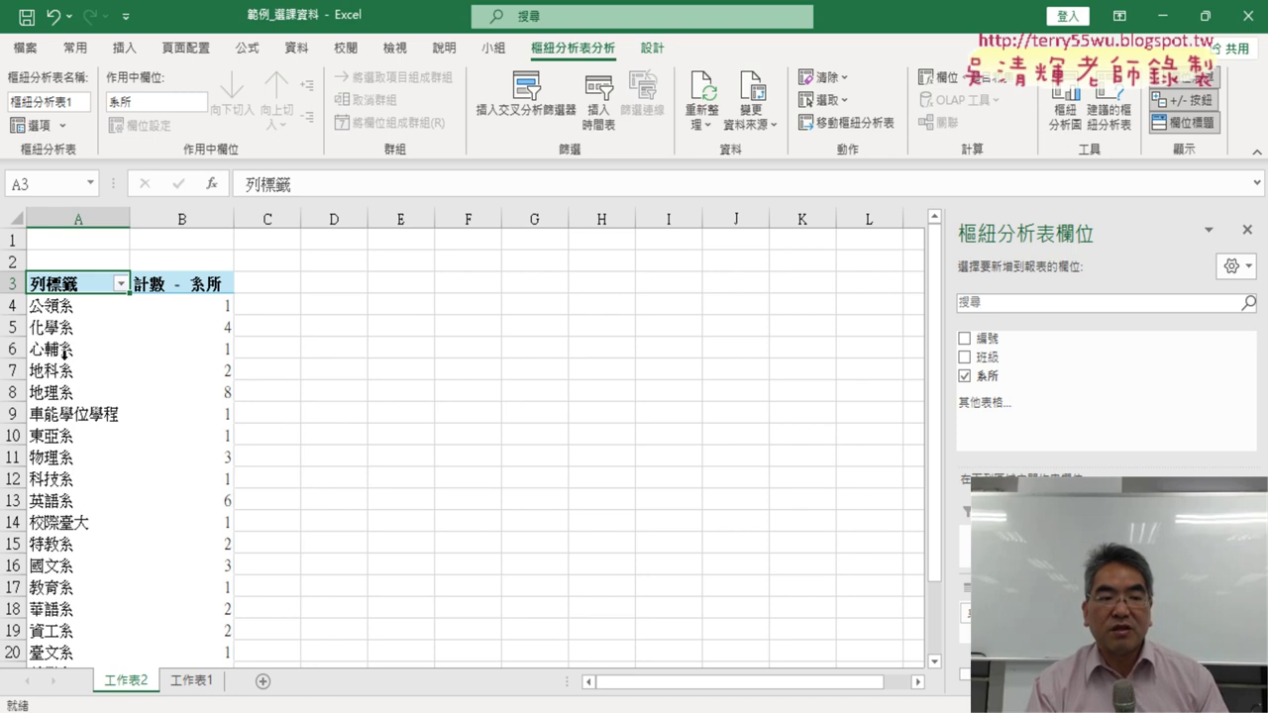
{"action": "scroll", "coordinate": [76, 458], "scroll_direction": "down", "scroll_amount": 3}
{"action": "scroll", "coordinate": [83, 437], "scroll_direction": "up", "scroll_amount": 3}
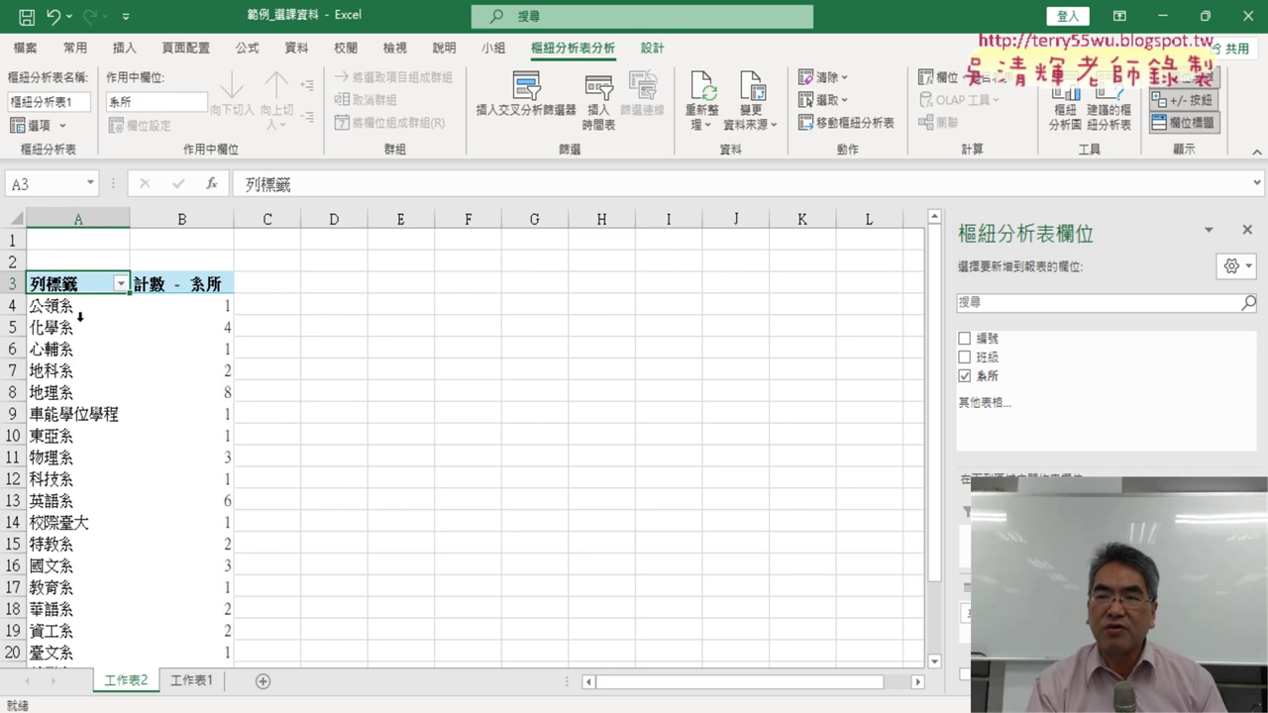
{"action": "scroll", "coordinate": [80, 317], "scroll_direction": "down", "scroll_amount": 3}
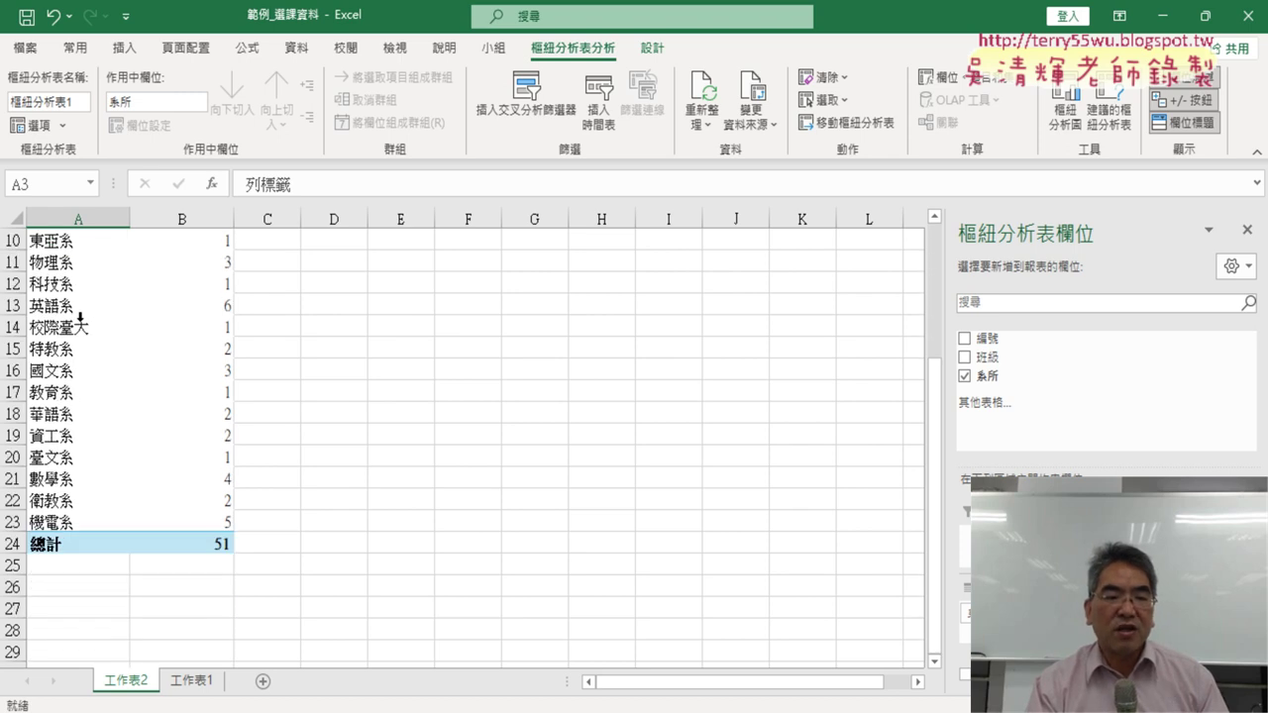
{"action": "scroll", "coordinate": [80, 317], "scroll_direction": "up", "scroll_amount": 2}
{"action": "scroll", "coordinate": [80, 327], "scroll_direction": "down", "scroll_amount": 1}
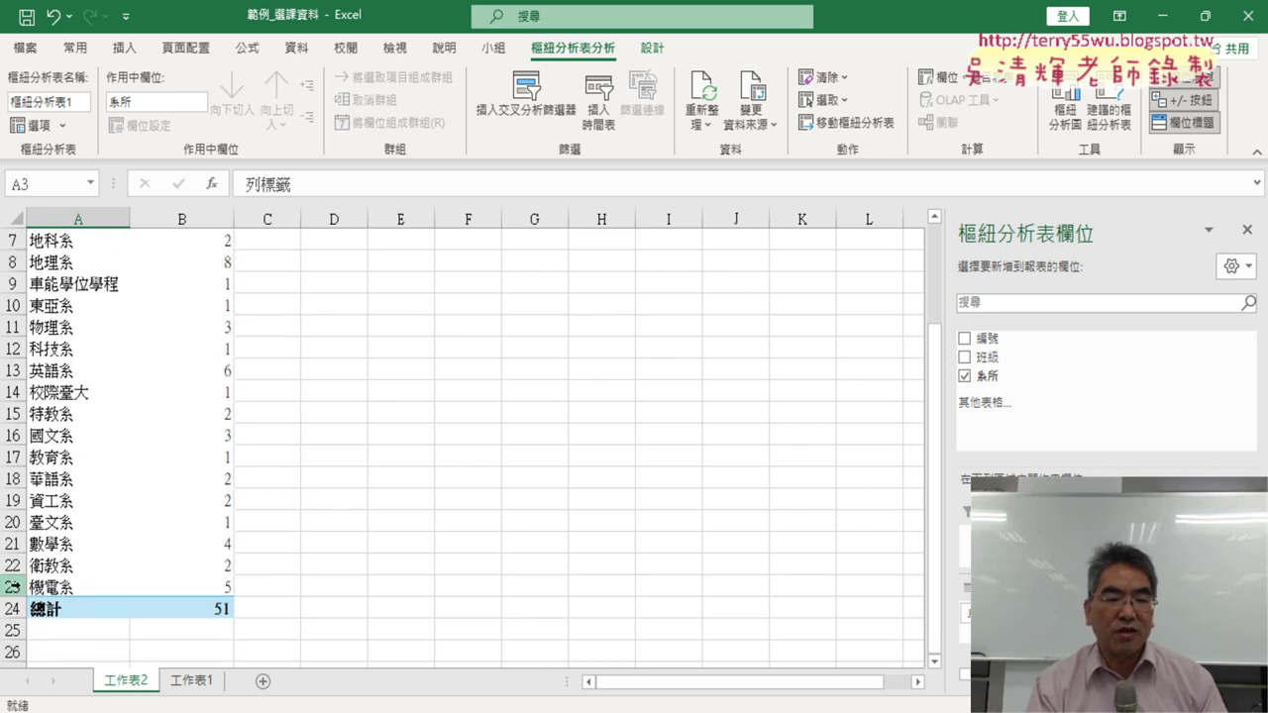
{"action": "scroll", "coordinate": [59, 567], "scroll_direction": "up", "scroll_amount": 2}
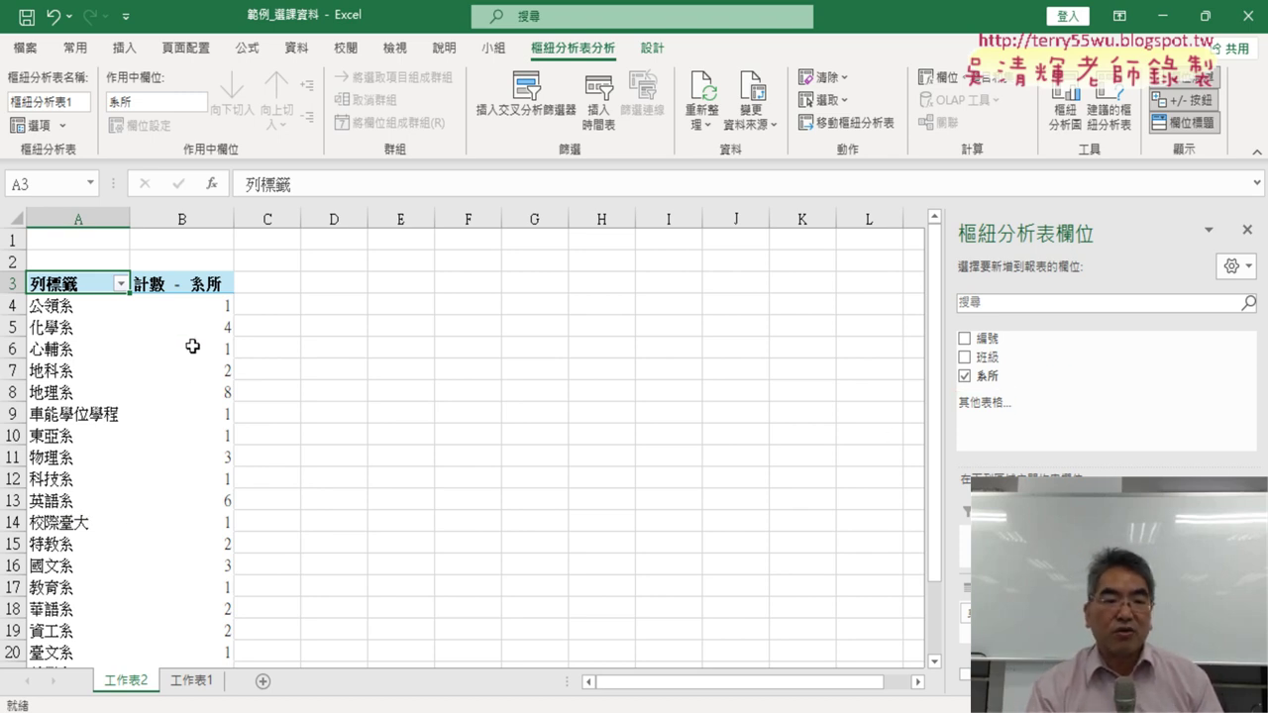
{"action": "left_click", "coordinate": [213, 308]}
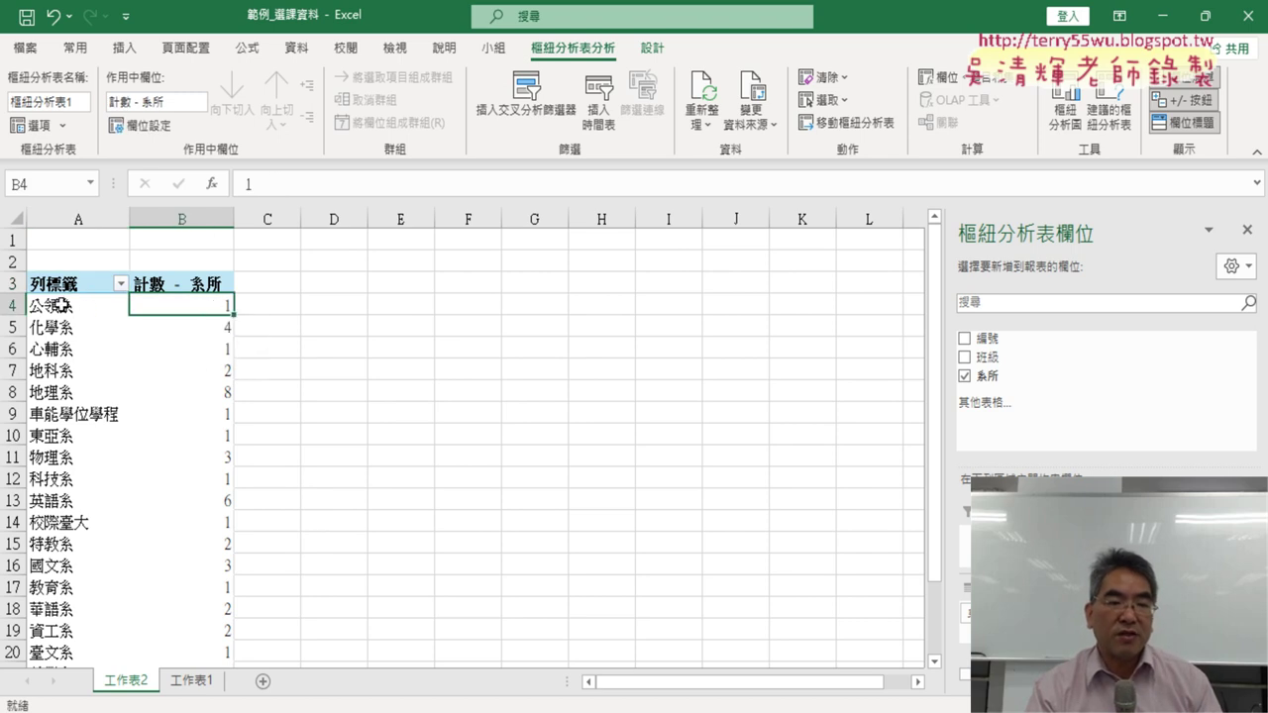
{"action": "left_click", "coordinate": [188, 329]}
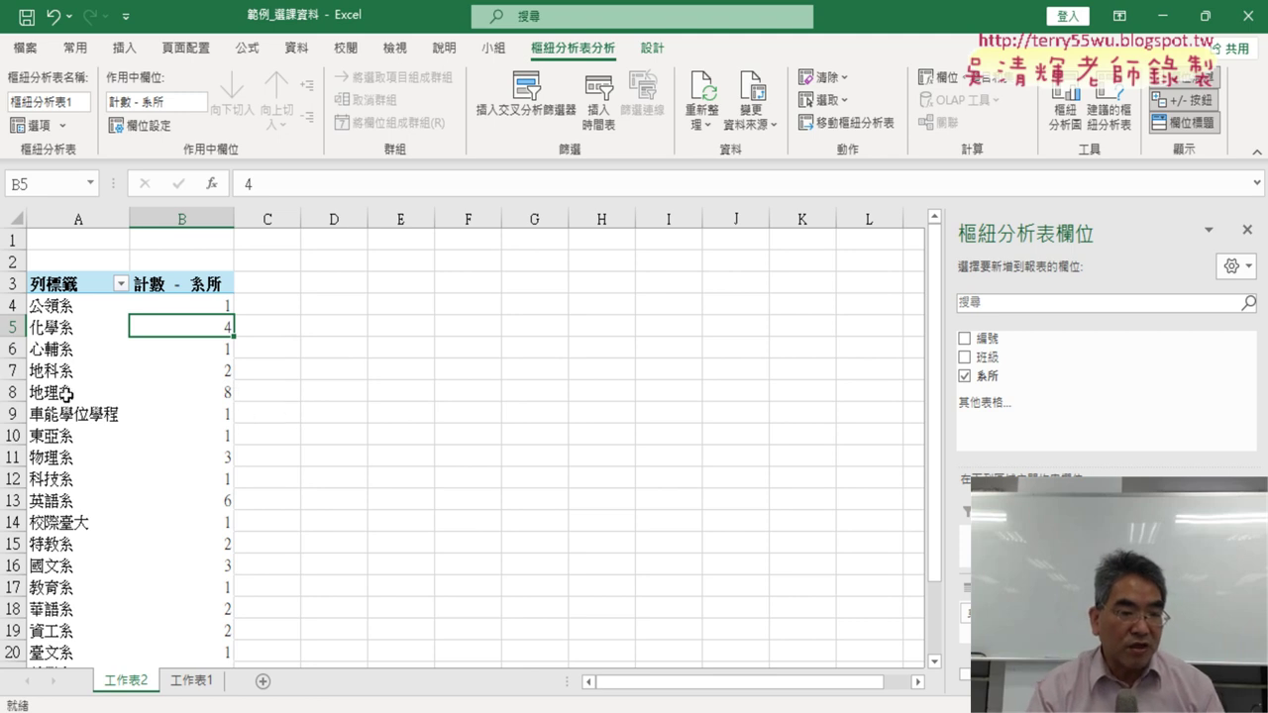
{"action": "left_click", "coordinate": [195, 394]}
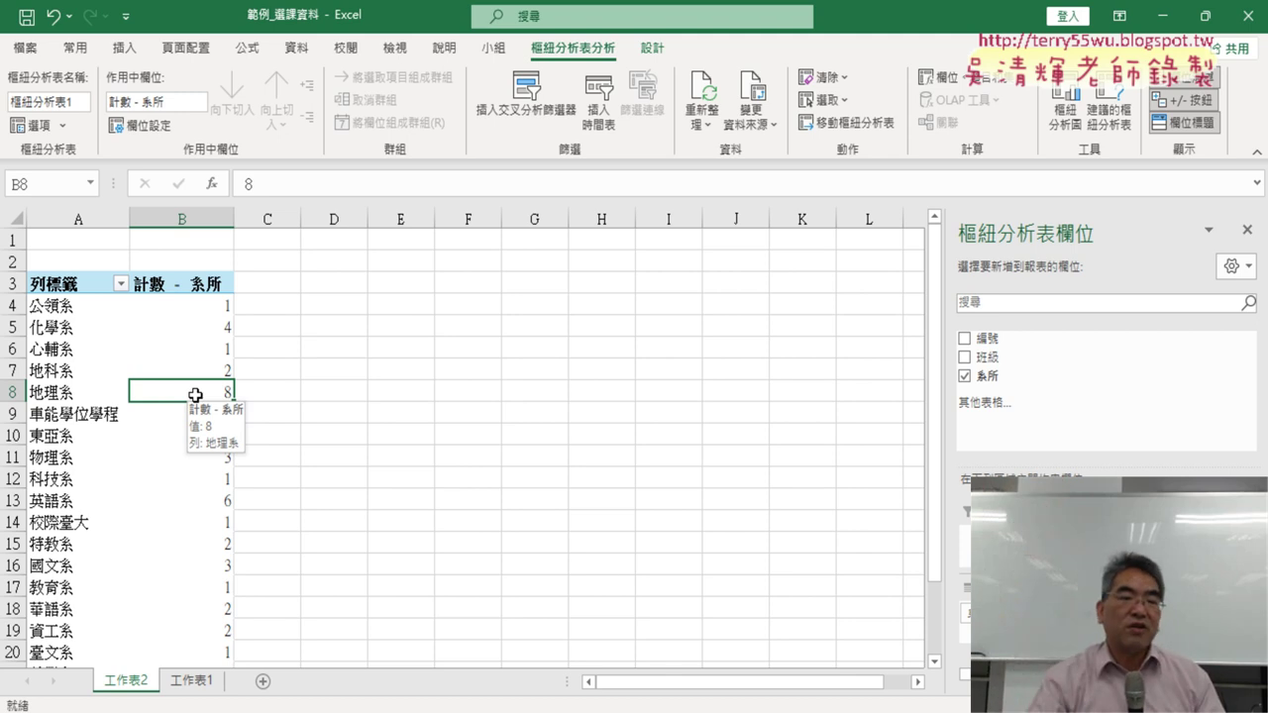
{"action": "left_click", "coordinate": [200, 309]}
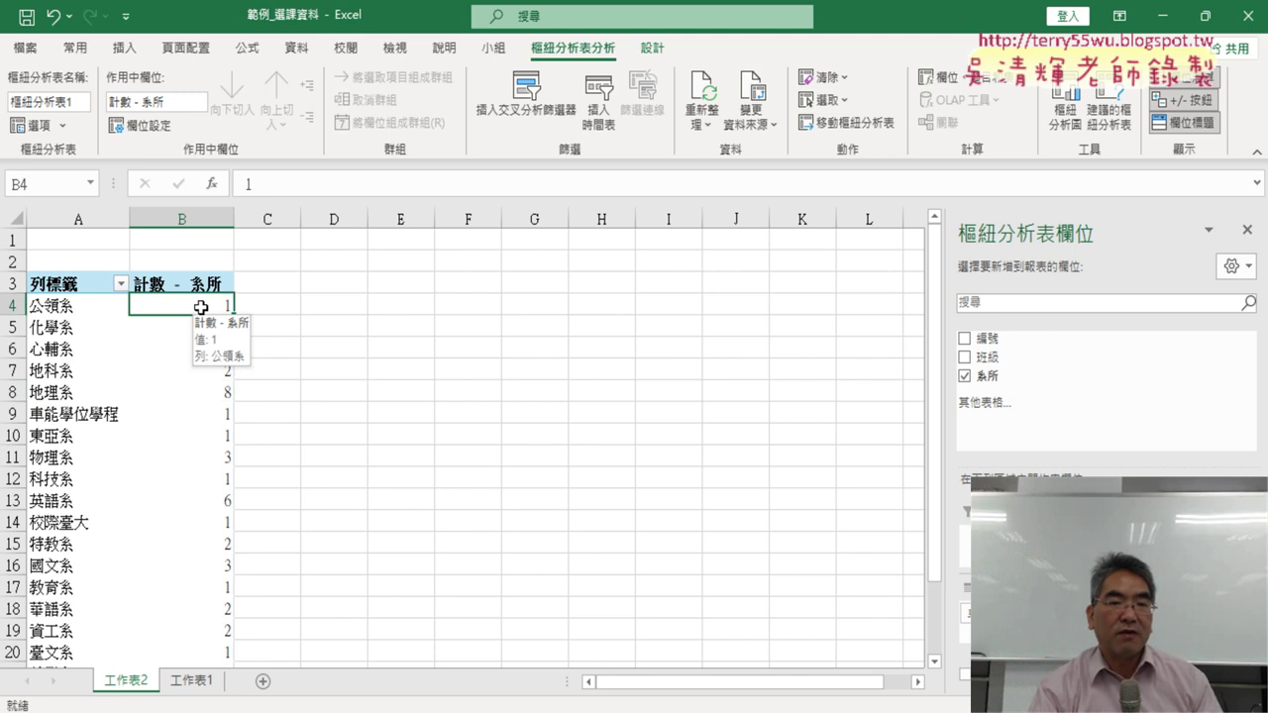
Switch to the 資料 tab and dismiss the 需要匯入資料嗎 tip to reach the Z→A sort button.
{"action": "left_click", "coordinate": [302, 49]}
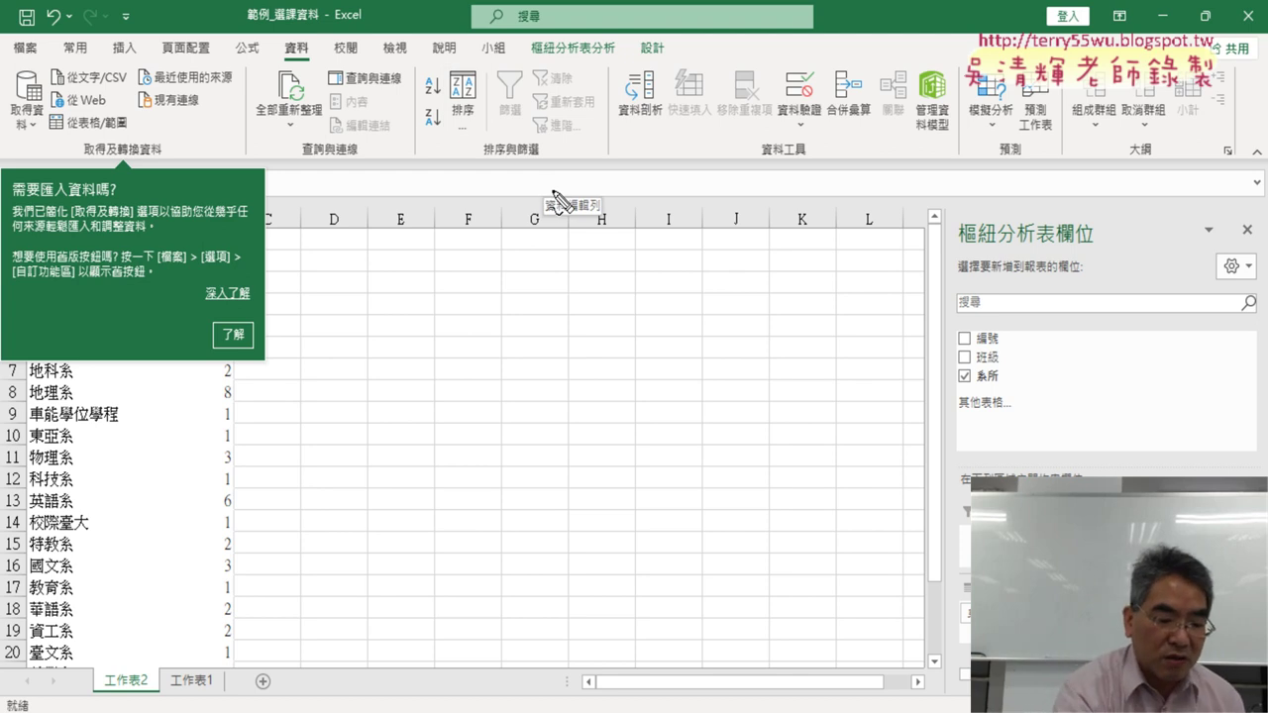
{"action": "key", "text": "super+space"}
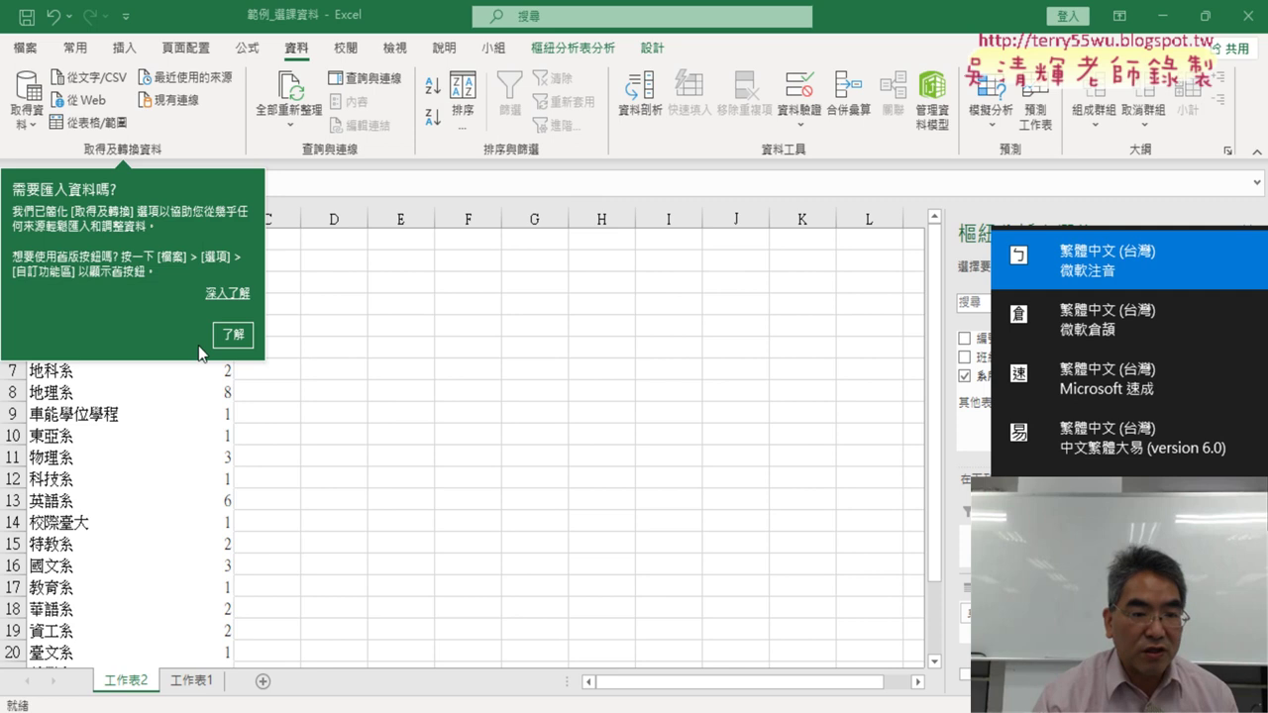
{"action": "left_click", "coordinate": [234, 334]}
{"action": "mouse_move", "coordinate": [188, 307]}
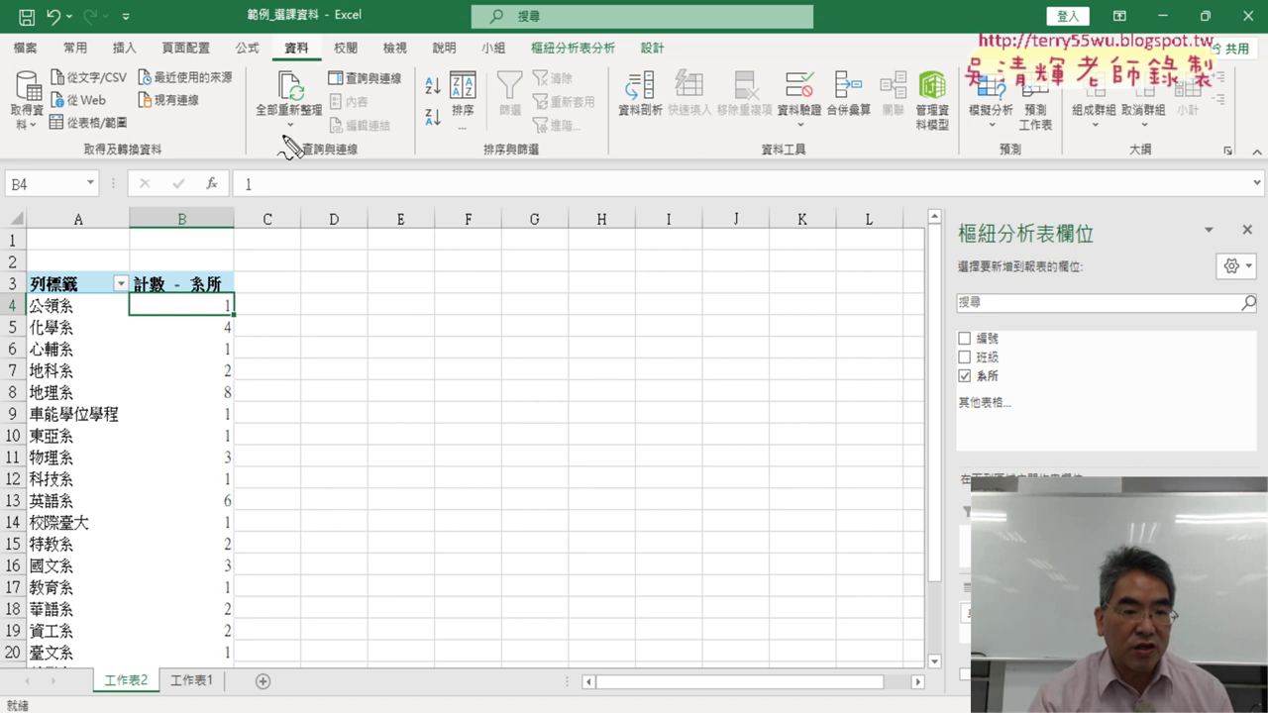
{"action": "left_click_drag", "start_coordinate": [233, 326], "coordinate": [246, 325]}
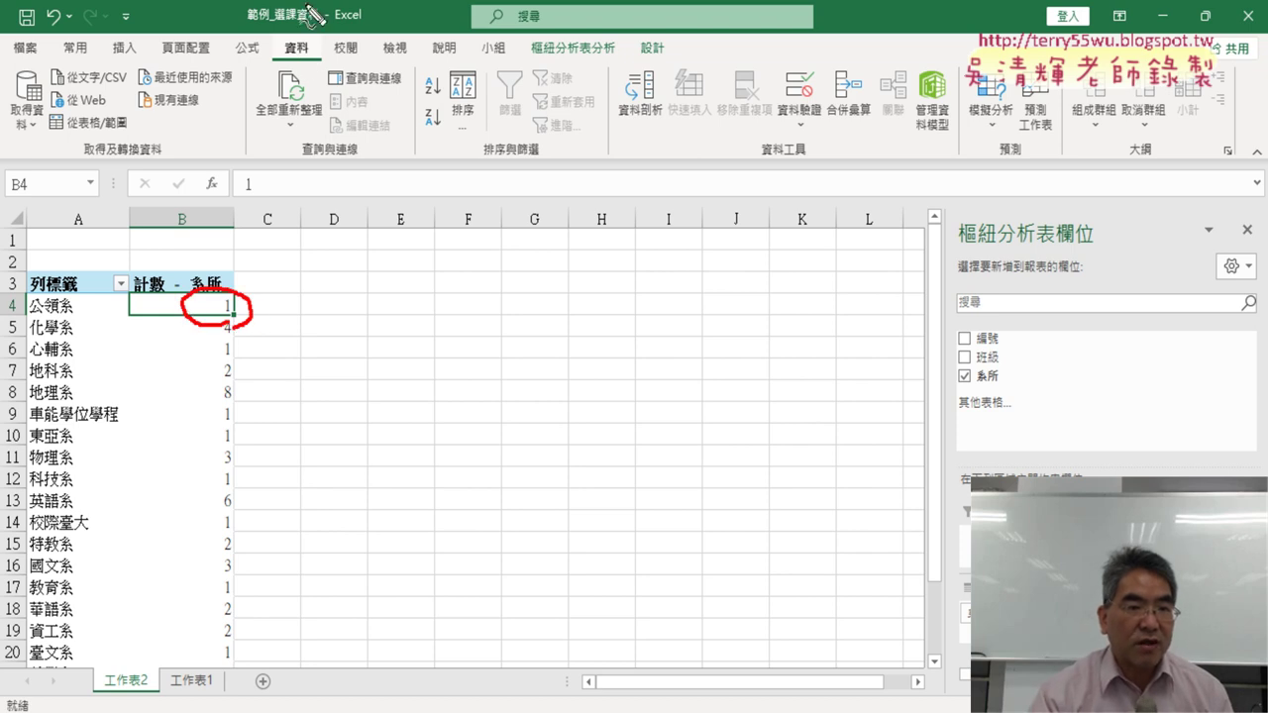
{"action": "left_click_drag", "start_coordinate": [297, 36], "coordinate": [282, 75]}
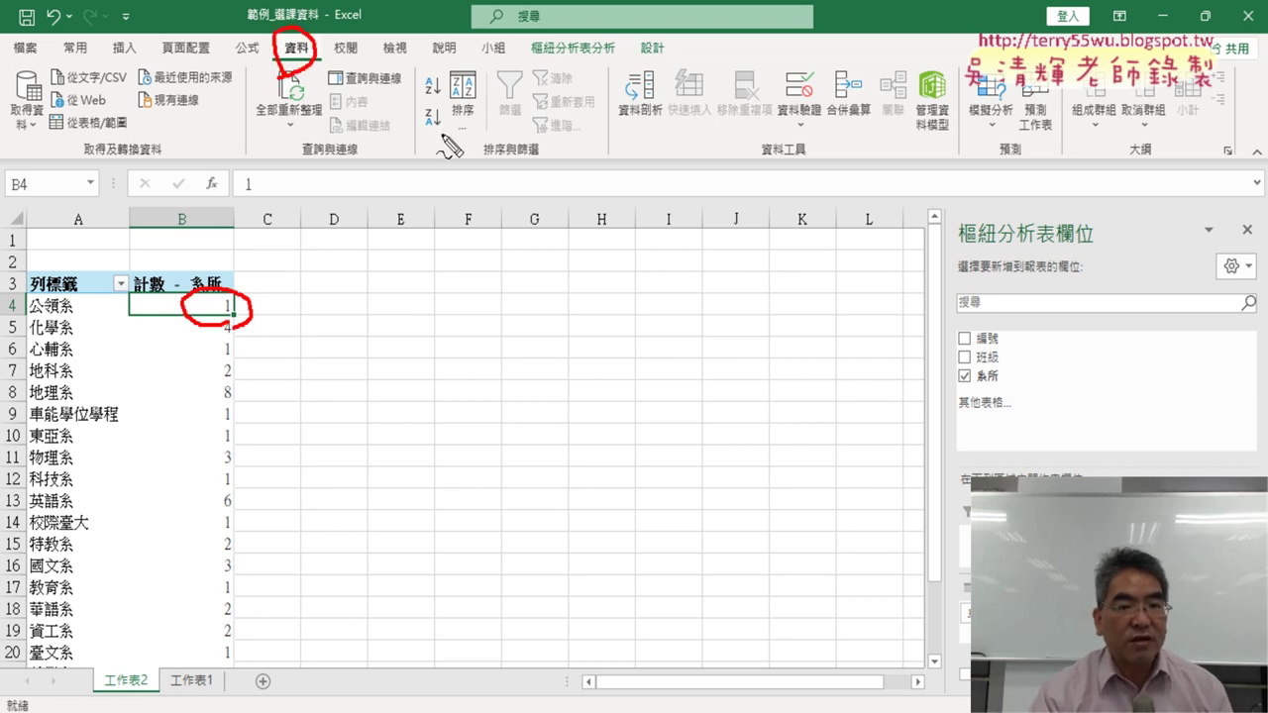
{"action": "left_click_drag", "start_coordinate": [445, 105], "coordinate": [435, 142]}
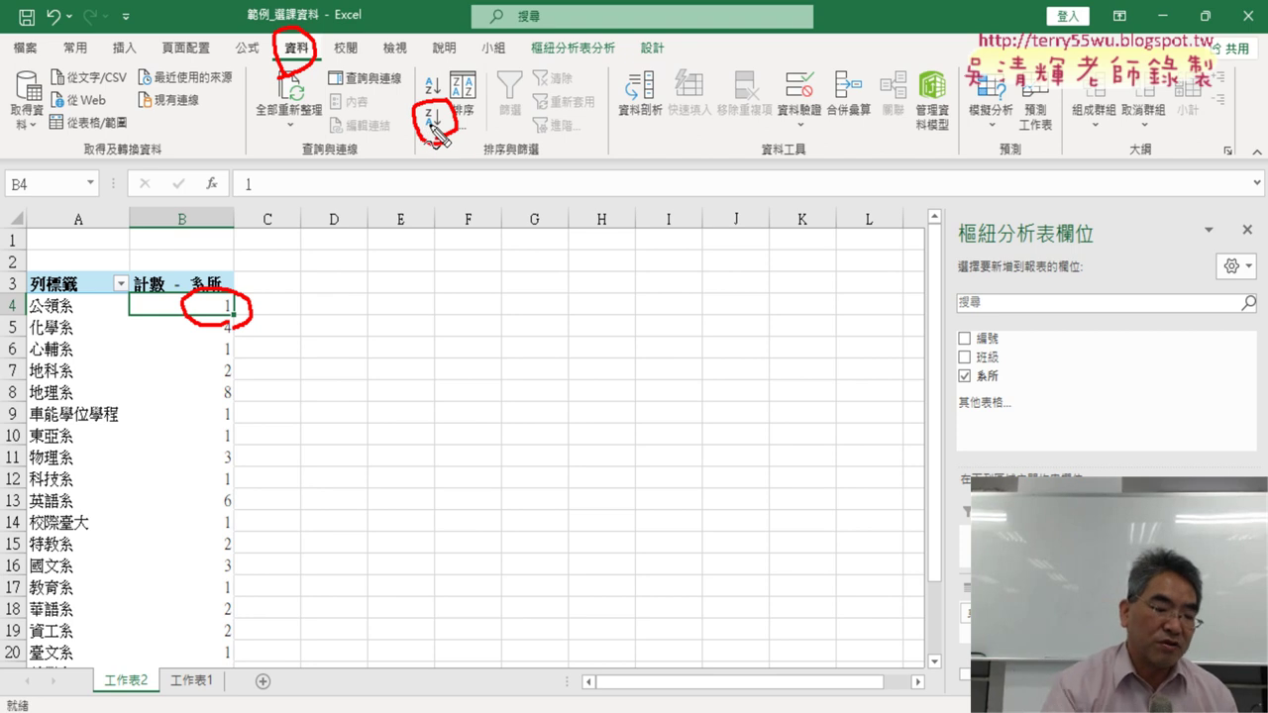
{"action": "key", "text": "Escape"}
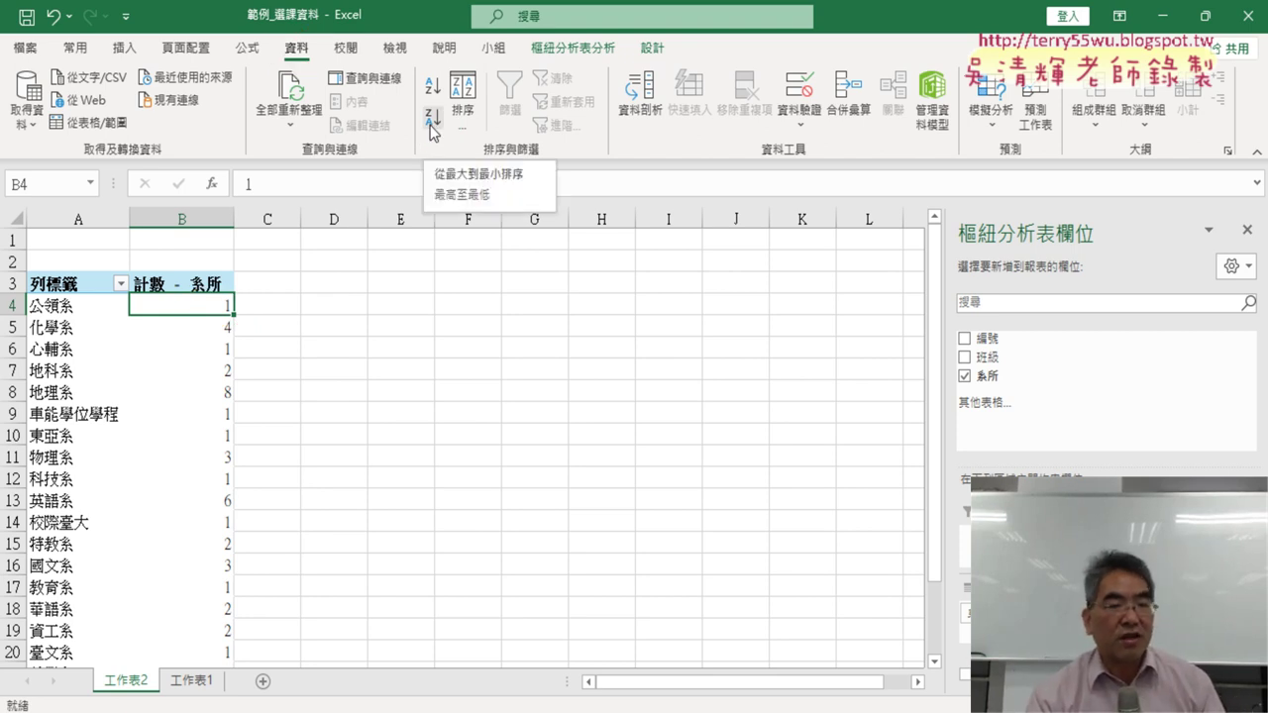
Sort department counts largest to smallest, select top-five rows 4–8, and open the 列標籤 filter.
{"action": "left_click", "coordinate": [433, 119]}
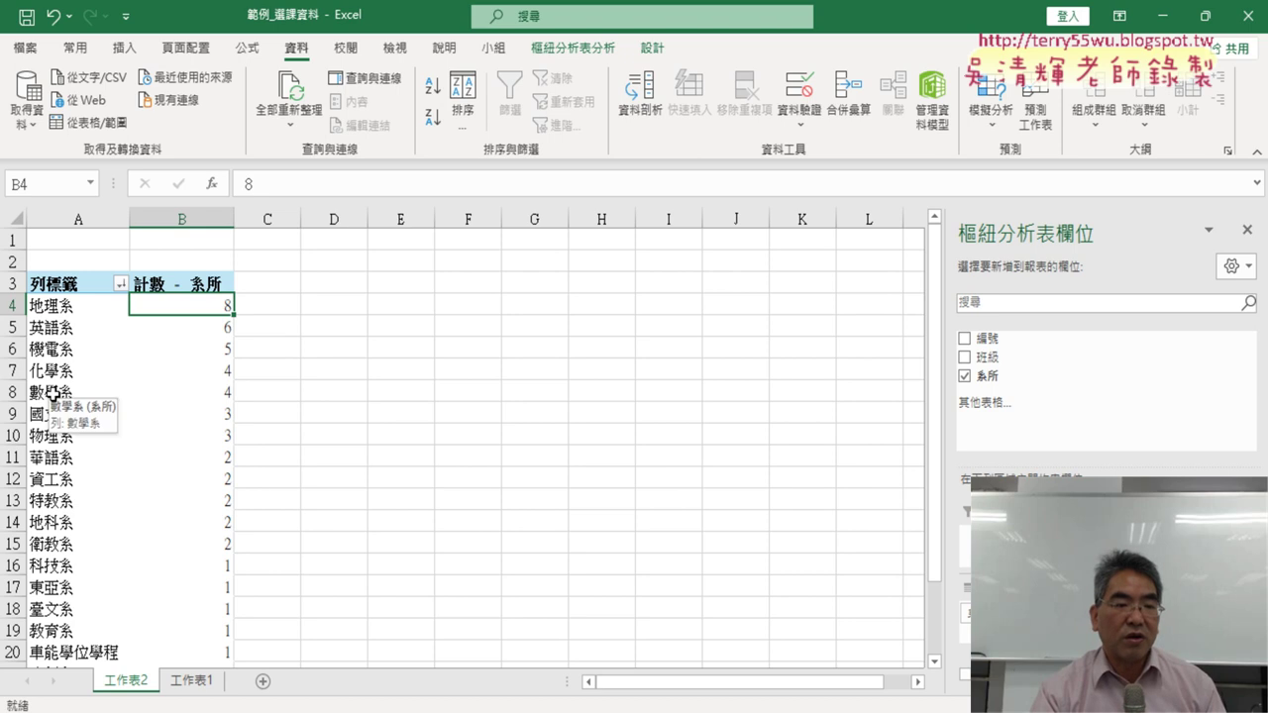
{"action": "left_click", "coordinate": [10, 391]}
{"action": "left_click_drag", "start_coordinate": [18, 369], "coordinate": [14, 305]}
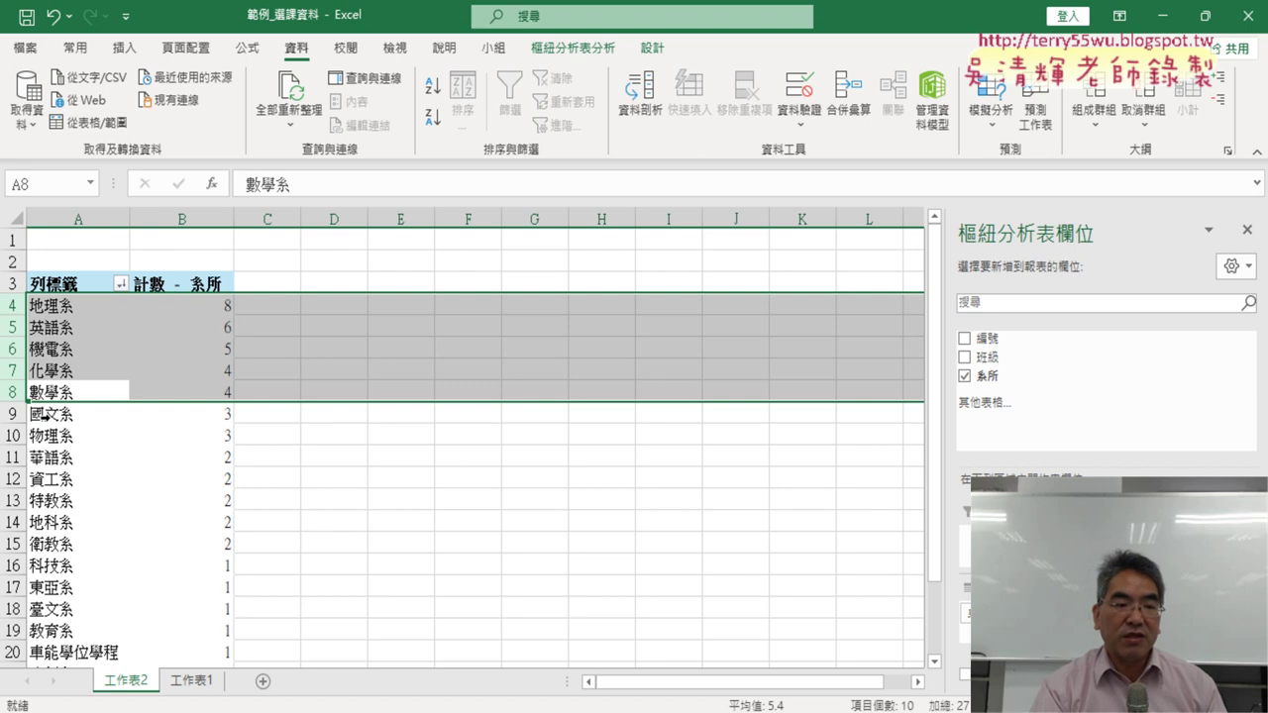
{"action": "left_click", "coordinate": [121, 284]}
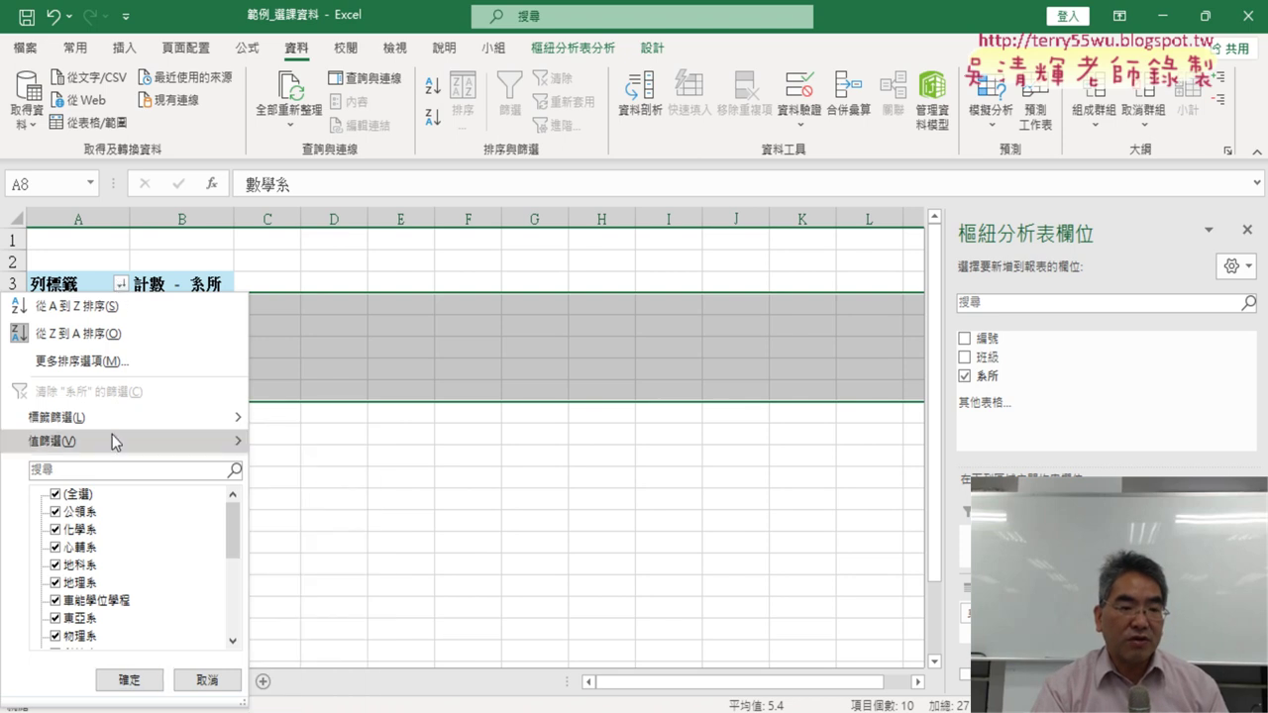
Apply a top-5 value filter, keeping 地理系, 英語系, 機電系, 化學系 and 數學系 (total 27).
{"action": "mouse_move", "coordinate": [112, 445]}
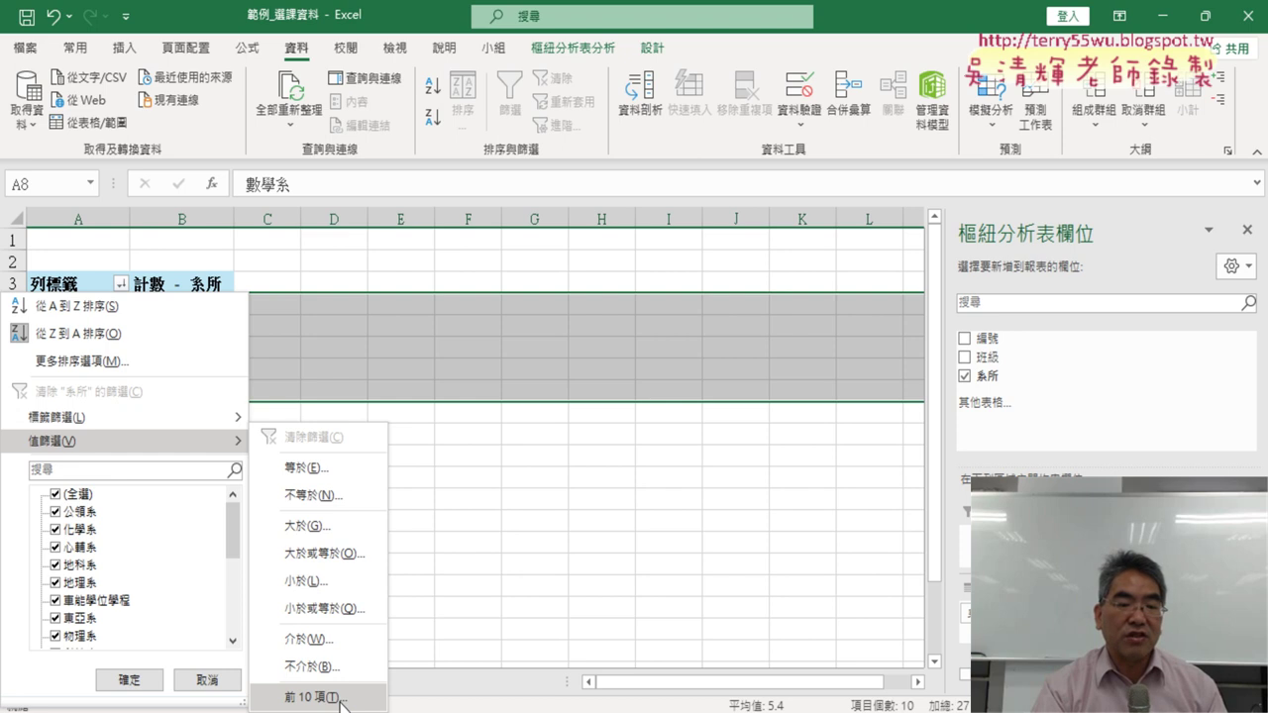
{"action": "left_click", "coordinate": [309, 697]}
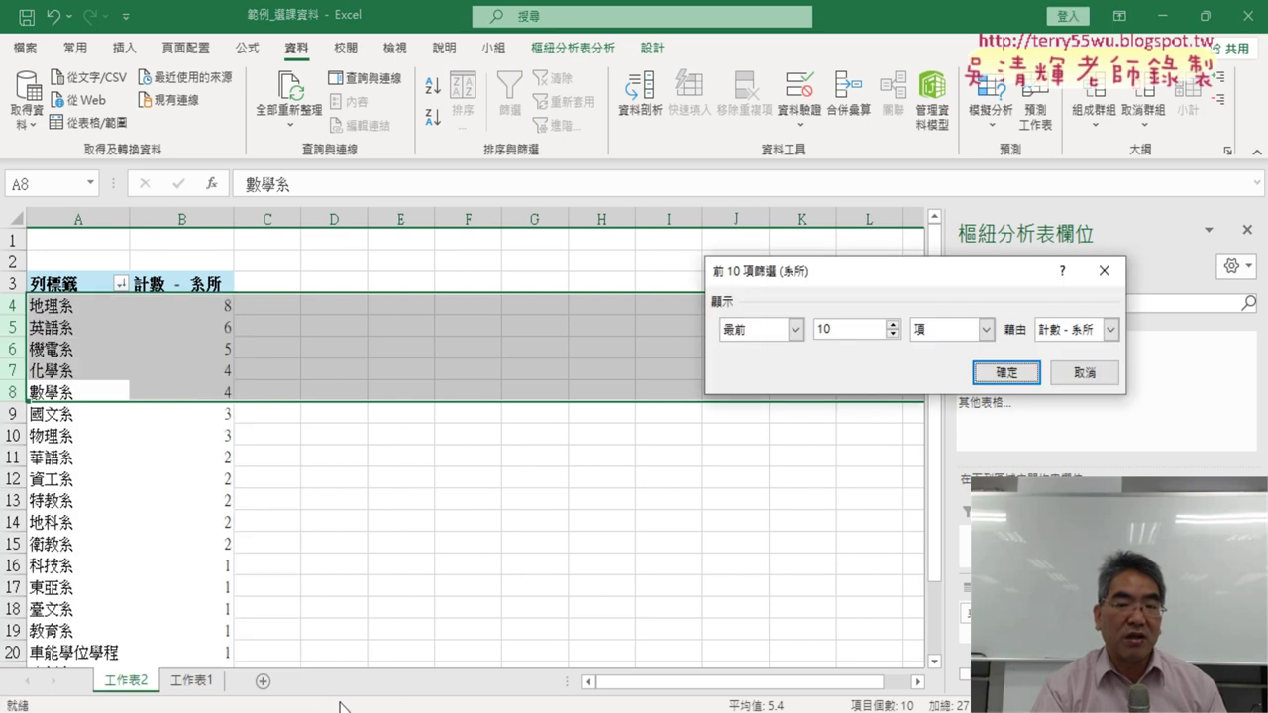
{"action": "double_click", "coordinate": [841, 334]}
{"action": "type", "text": "5"}
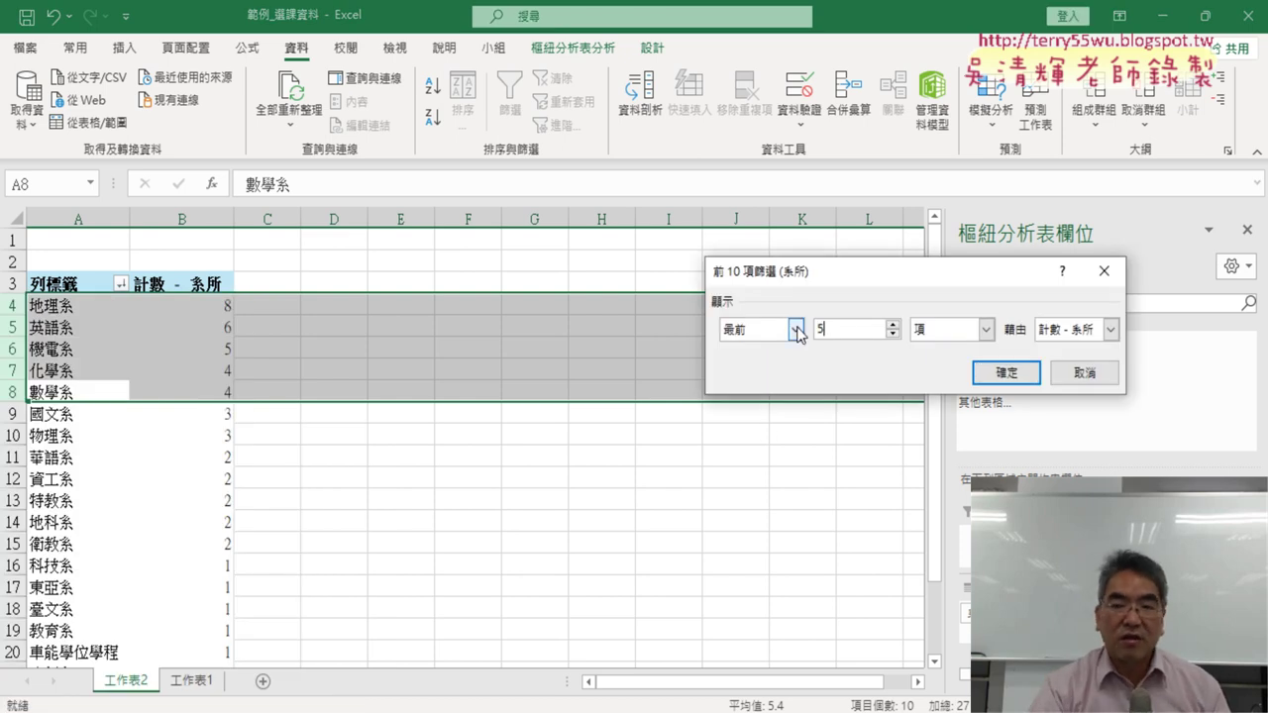
{"action": "left_click", "coordinate": [1021, 372]}
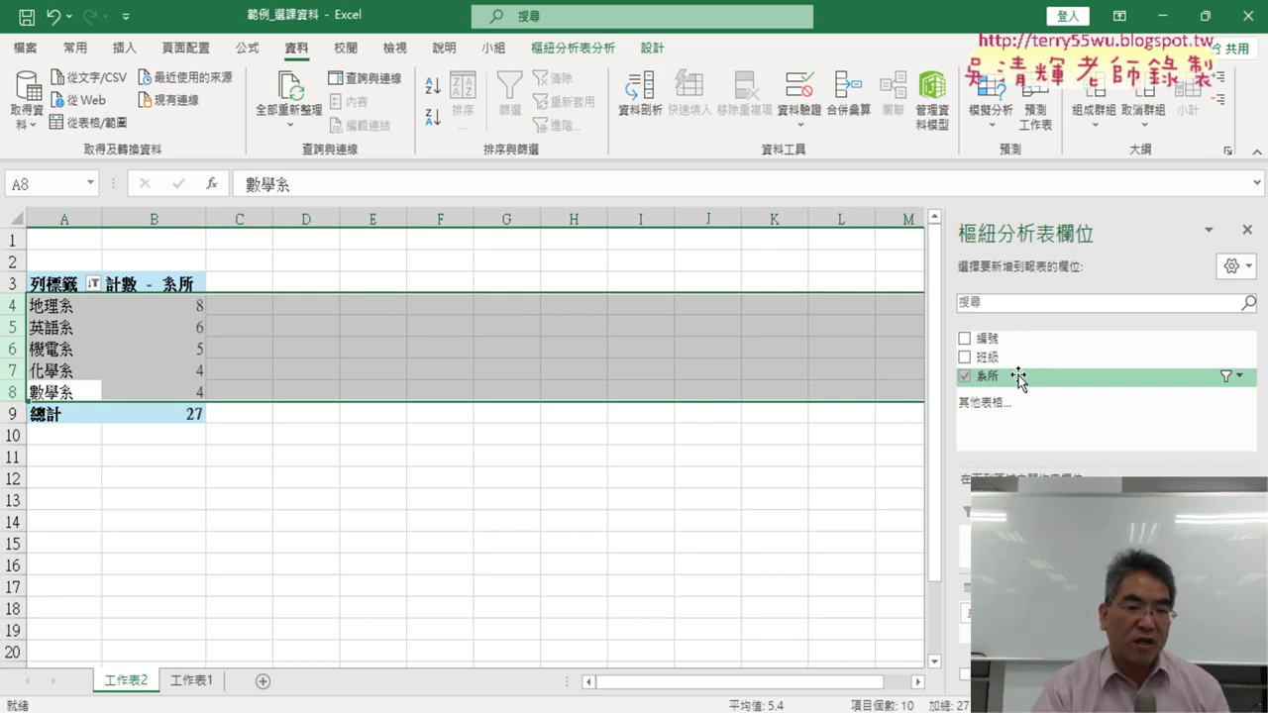
Clear the 系所 filter so every department shows again, then select cell A6.
{"action": "left_click", "coordinate": [93, 286]}
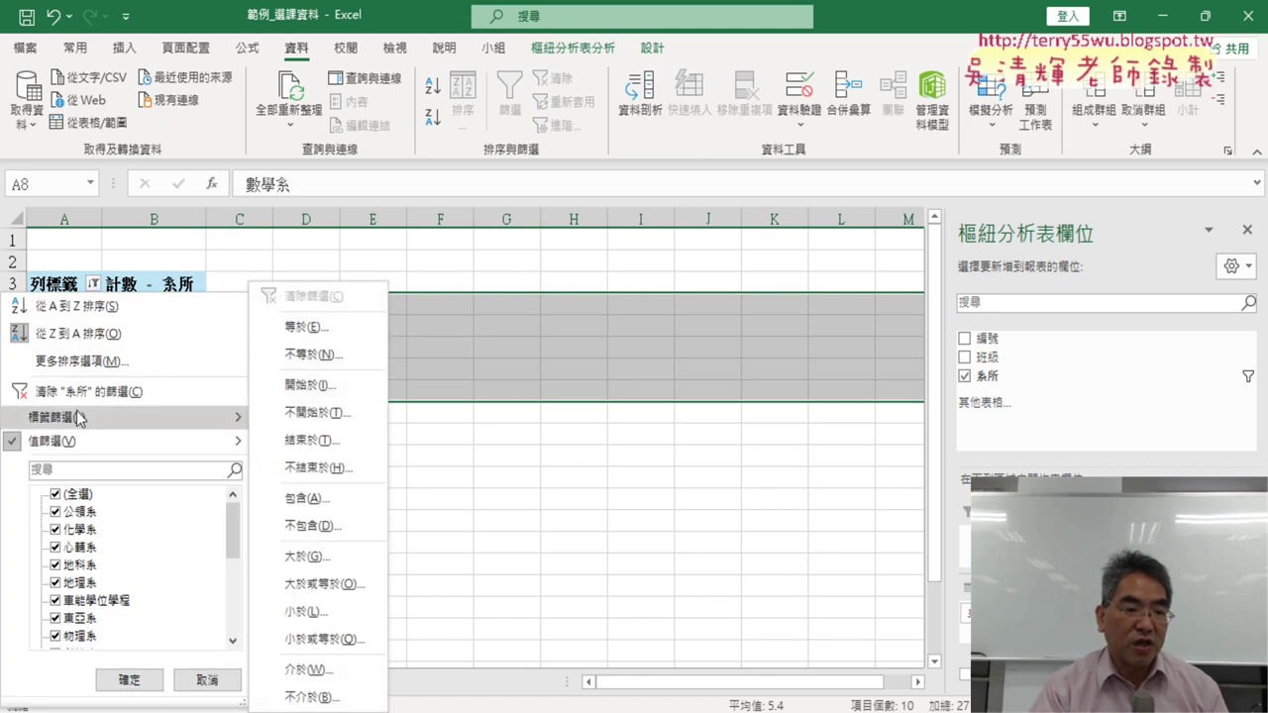
{"action": "left_click", "coordinate": [114, 393]}
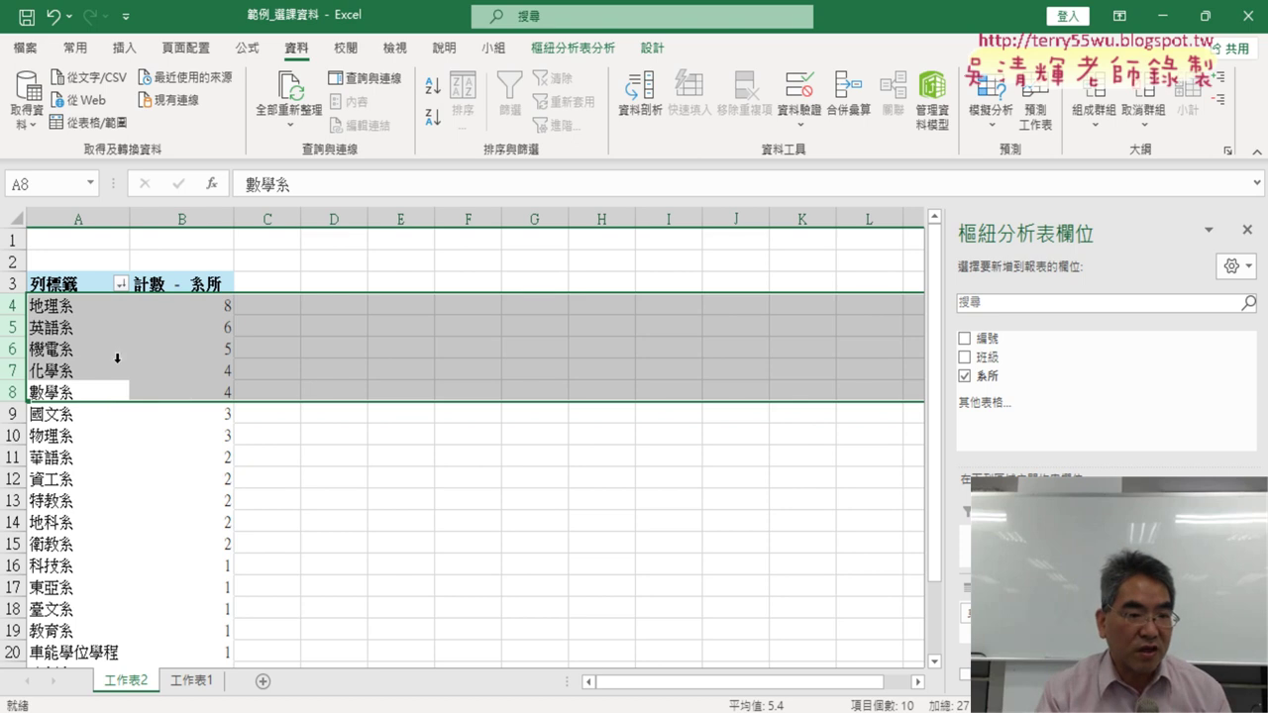
{"action": "left_click", "coordinate": [120, 286]}
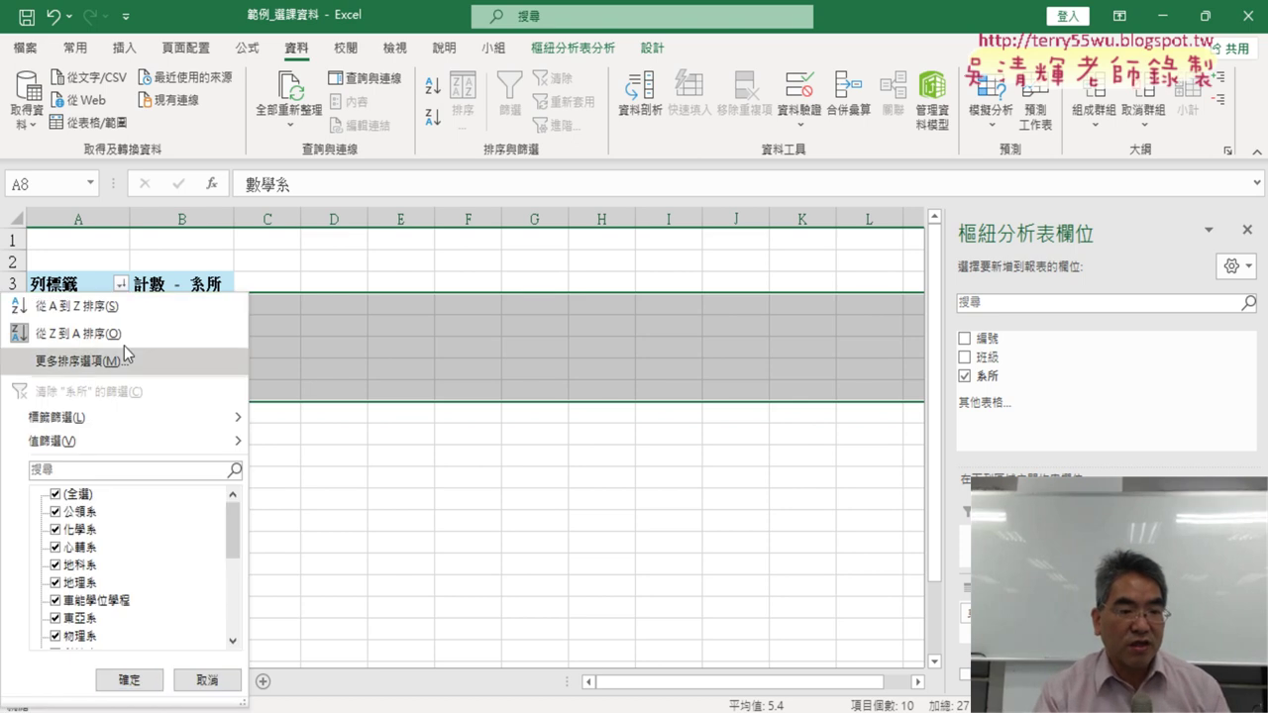
{"action": "mouse_move", "coordinate": [123, 441]}
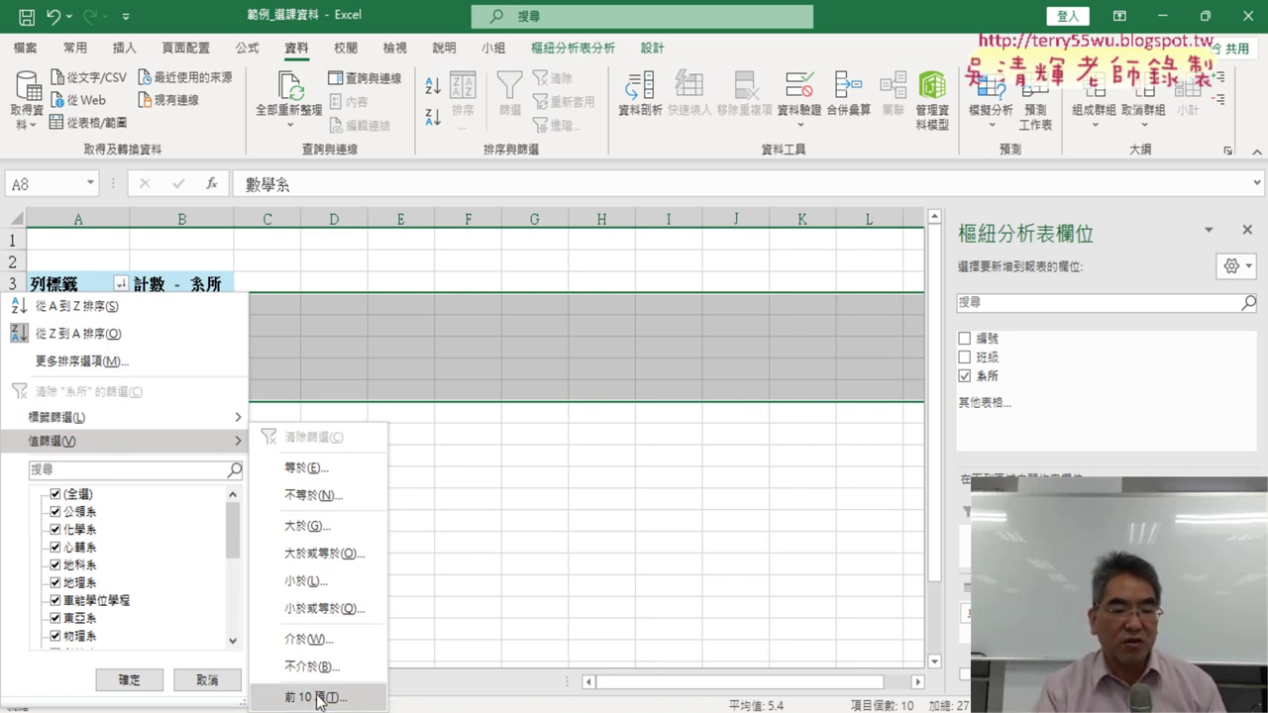
{"action": "left_click", "coordinate": [494, 443]}
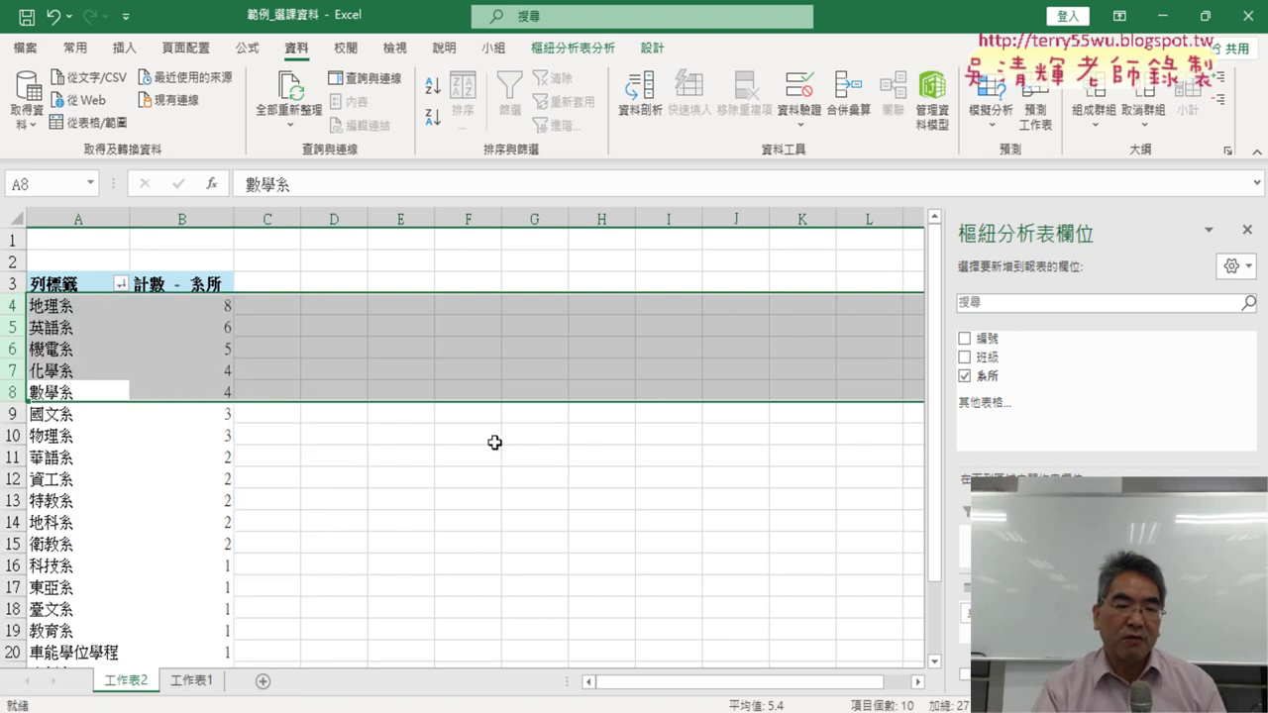
{"action": "left_click", "coordinate": [84, 349]}
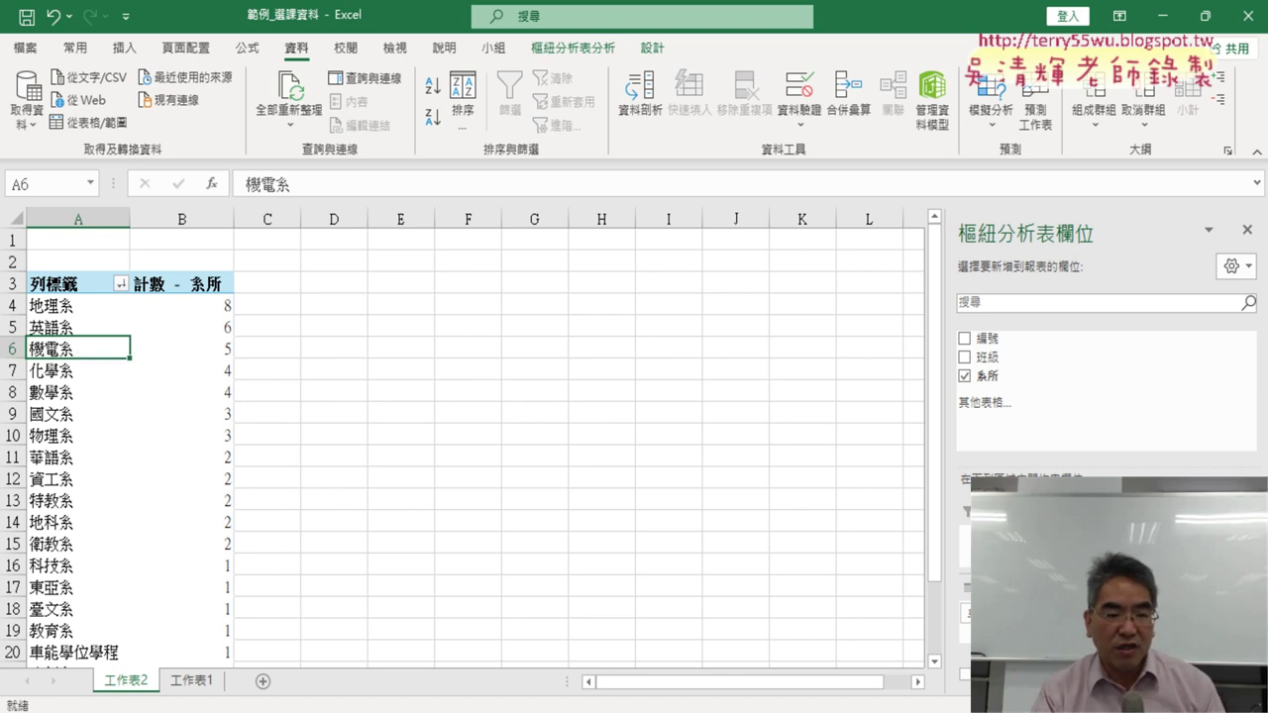
Glance at the reference Google Docs document and return to the workbook.
{"action": "key", "text": "alt+Tab"}
{"action": "scroll", "coordinate": [526, 511], "scroll_direction": "up", "scroll_amount": 3}
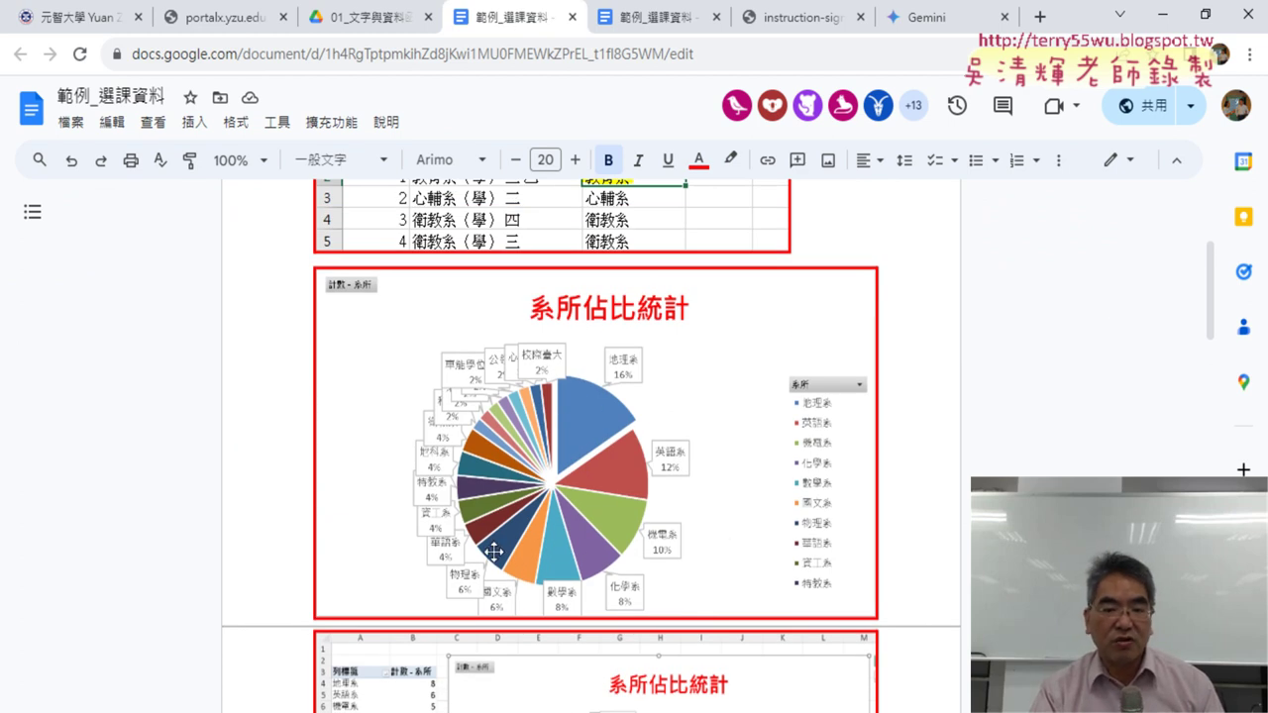
{"action": "left_click", "coordinate": [1162, 15]}
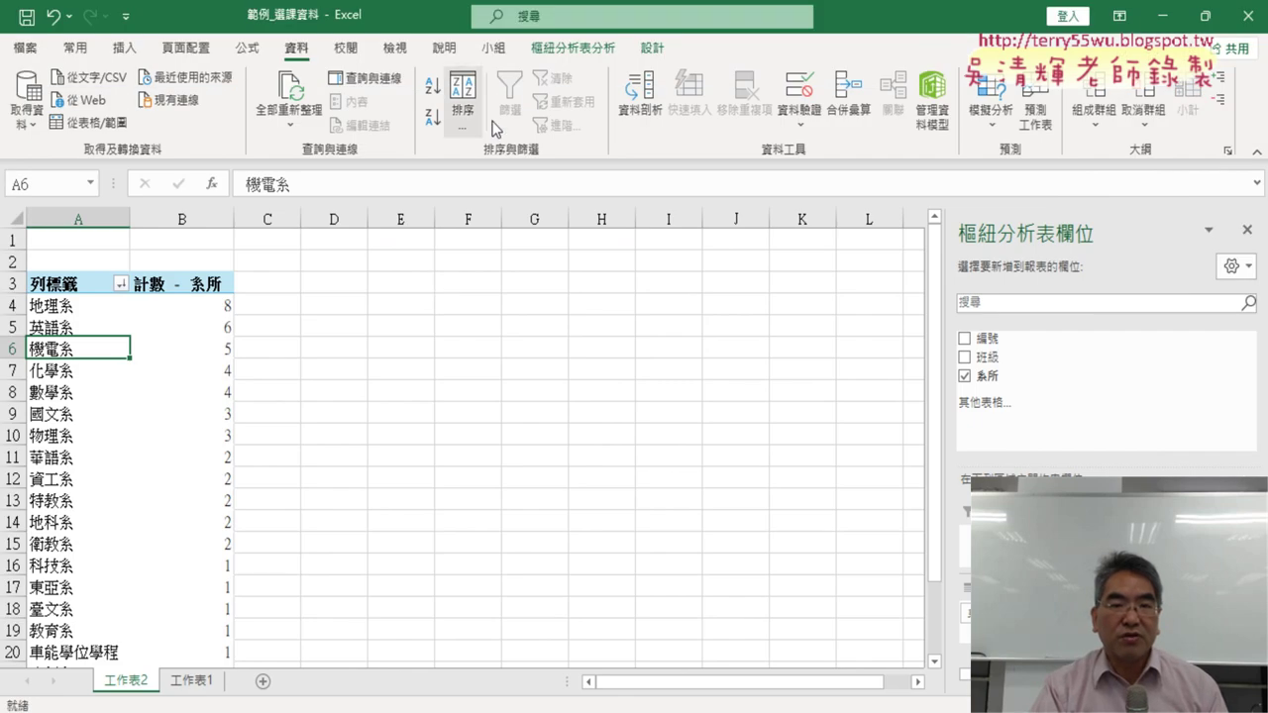
Annotate the PivotTable Analyze ribbon in red, clear the ink, and start a PivotChart.
{"action": "left_click", "coordinate": [563, 54]}
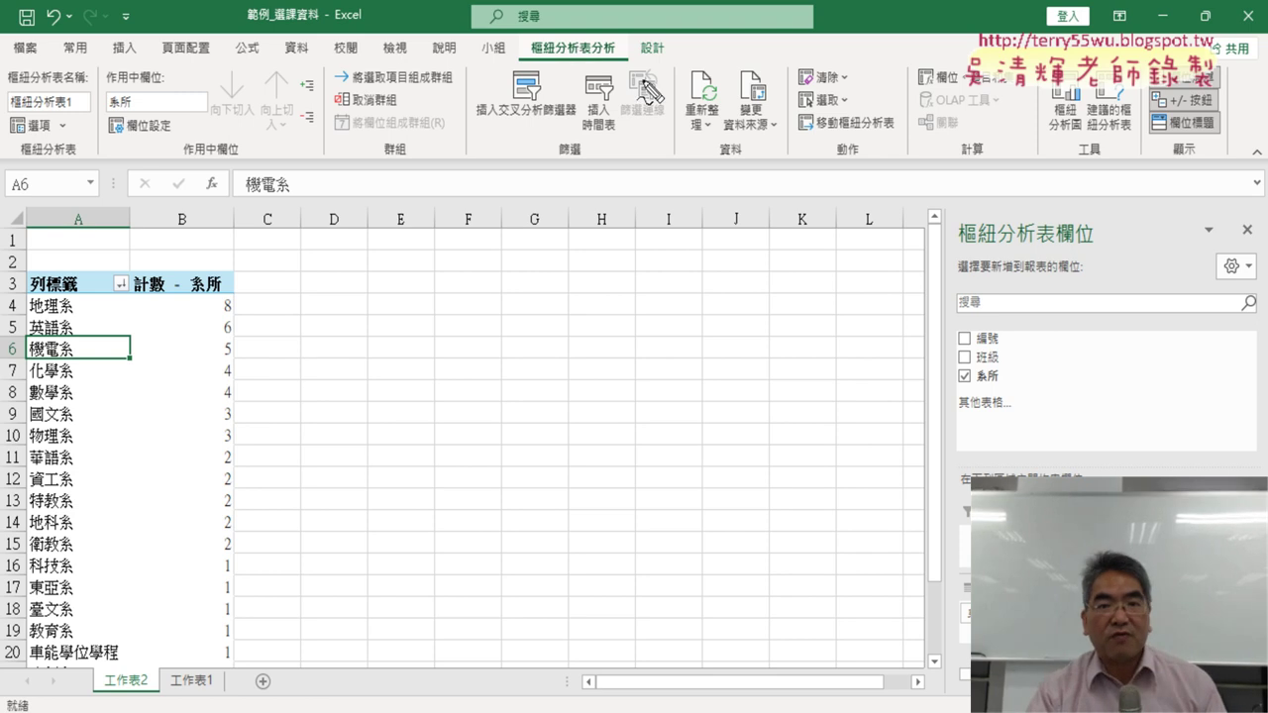
{"action": "left_click_drag", "start_coordinate": [622, 67], "coordinate": [640, 61]}
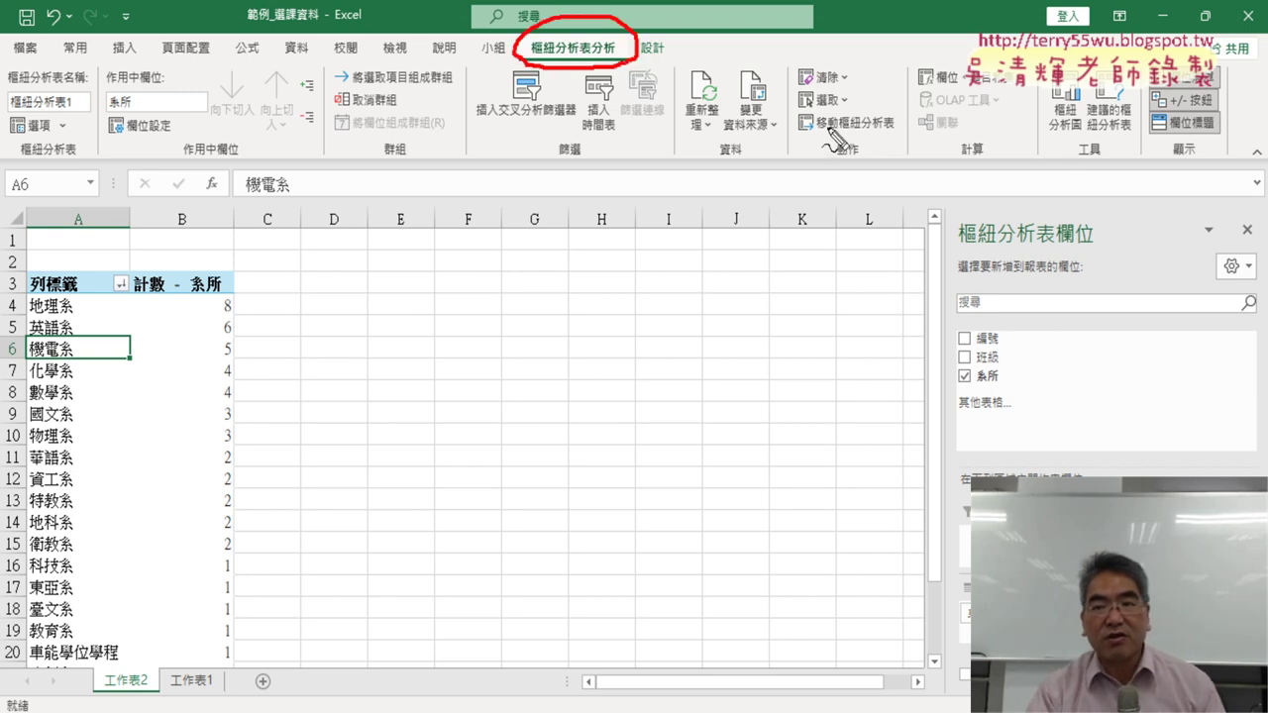
{"action": "mouse_move", "coordinate": [1084, 75]}
{"action": "left_mouse_down"}
{"action": "mouse_move", "coordinate": [1092, 126]}
{"action": "mouse_move", "coordinate": [1078, 154]}
{"action": "left_mouse_up"}
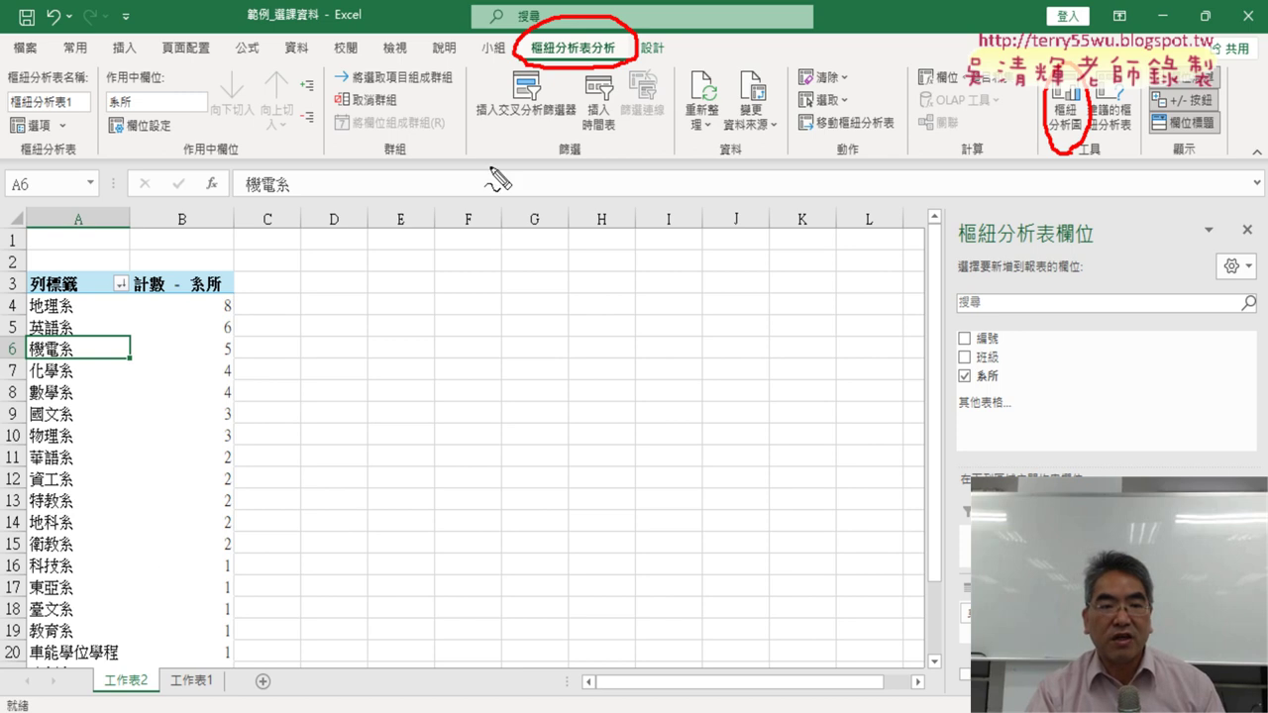
{"action": "mouse_move", "coordinate": [169, 274]}
{"action": "left_mouse_down"}
{"action": "mouse_move", "coordinate": [446, 56]}
{"action": "mouse_move", "coordinate": [436, 98]}
{"action": "left_mouse_up"}
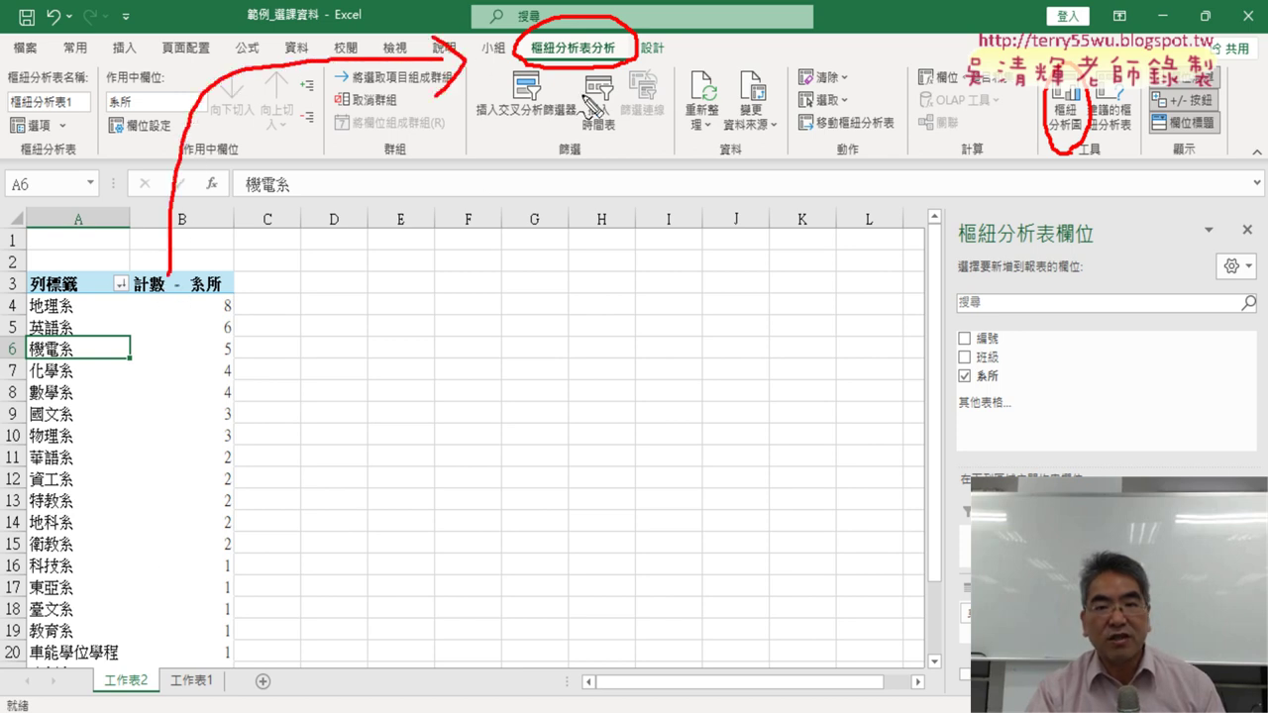
{"action": "mouse_move", "coordinate": [649, 44]}
{"action": "left_mouse_down"}
{"action": "mouse_move", "coordinate": [1003, 117]}
{"action": "mouse_move", "coordinate": [965, 134]}
{"action": "left_mouse_up"}
{"action": "key", "text": "Escape"}
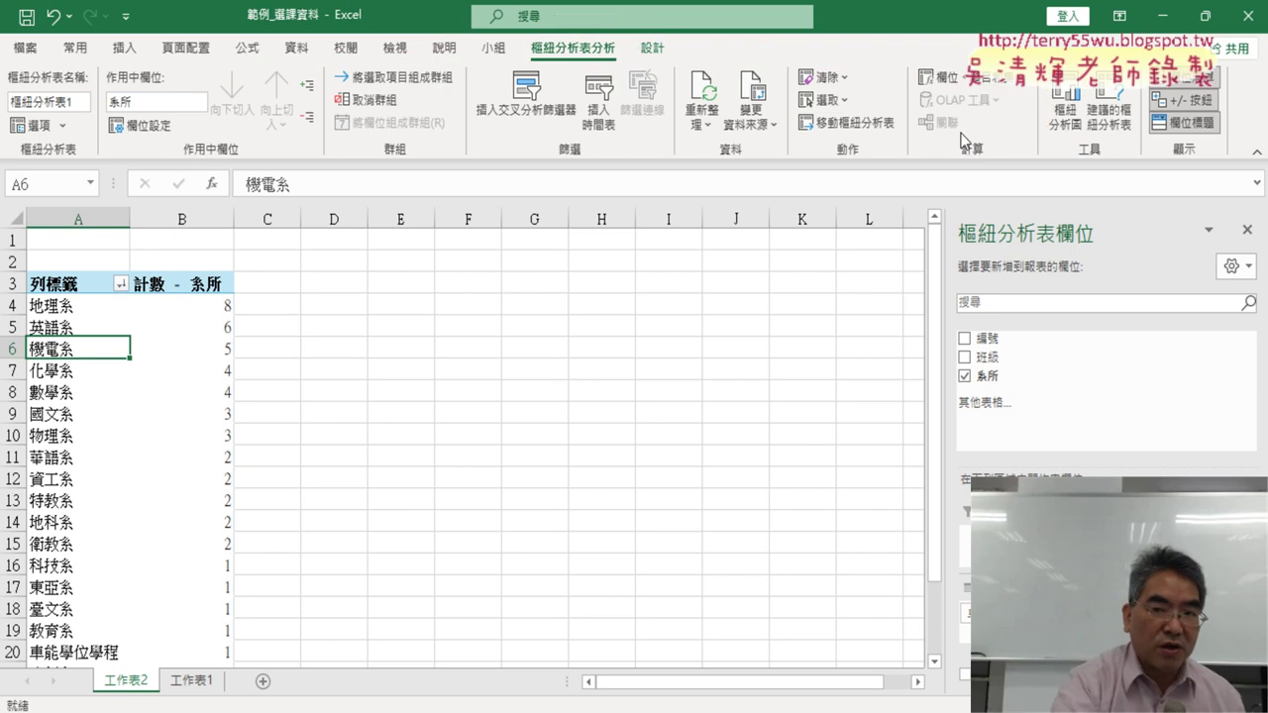
{"action": "left_click", "coordinate": [1074, 114]}
Insert a pie PivotChart, moving it up and enlarging it beside the pivot table.
{"action": "left_click", "coordinate": [401, 241]}
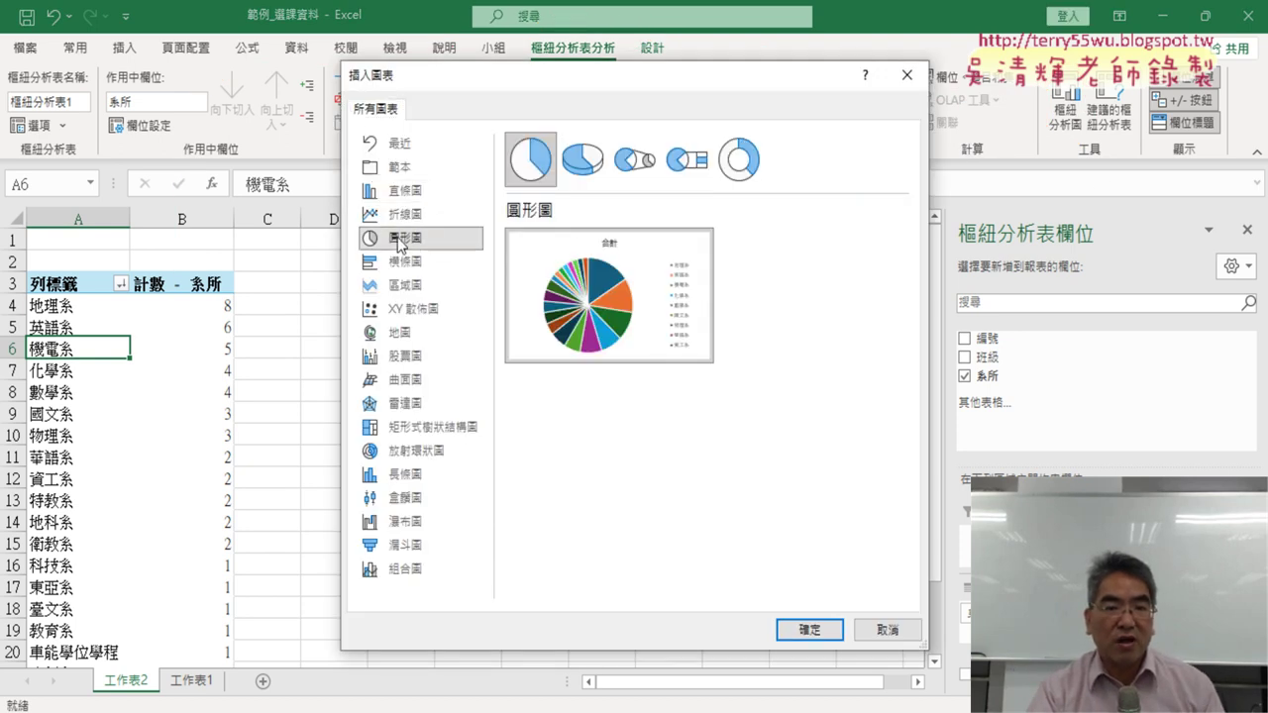
{"action": "mouse_move", "coordinate": [563, 287]}
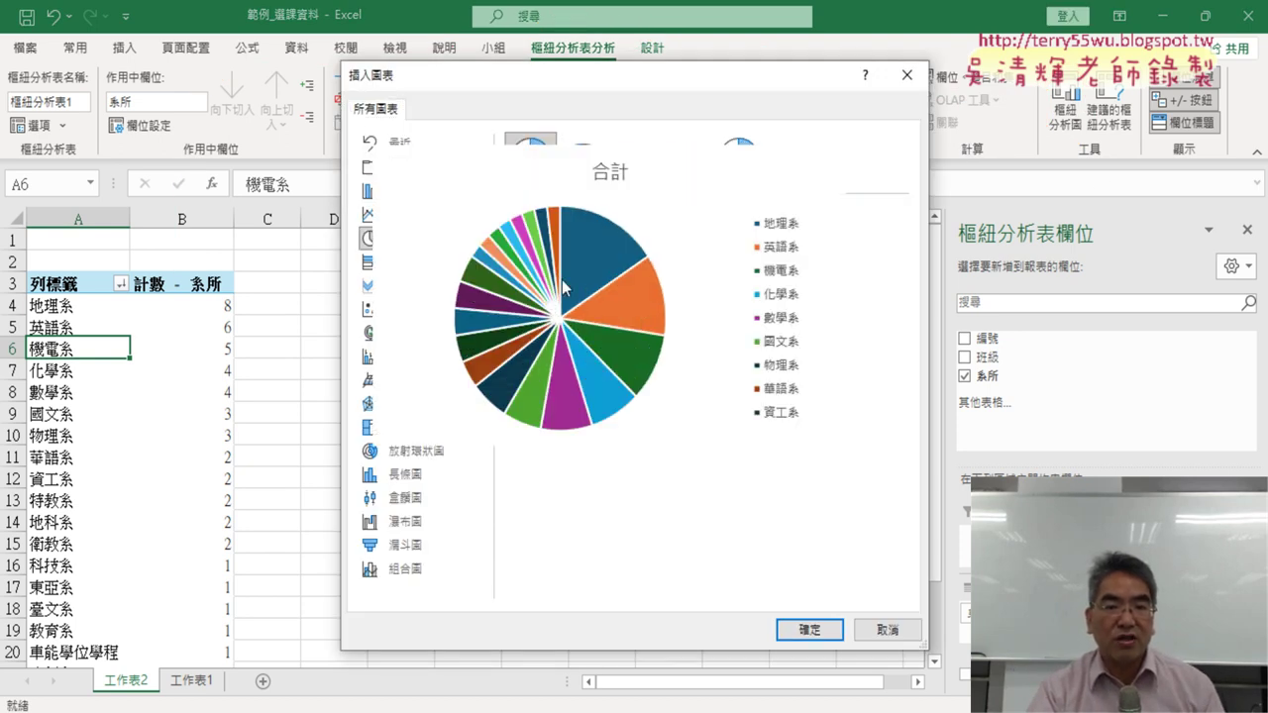
{"action": "left_click", "coordinate": [821, 635]}
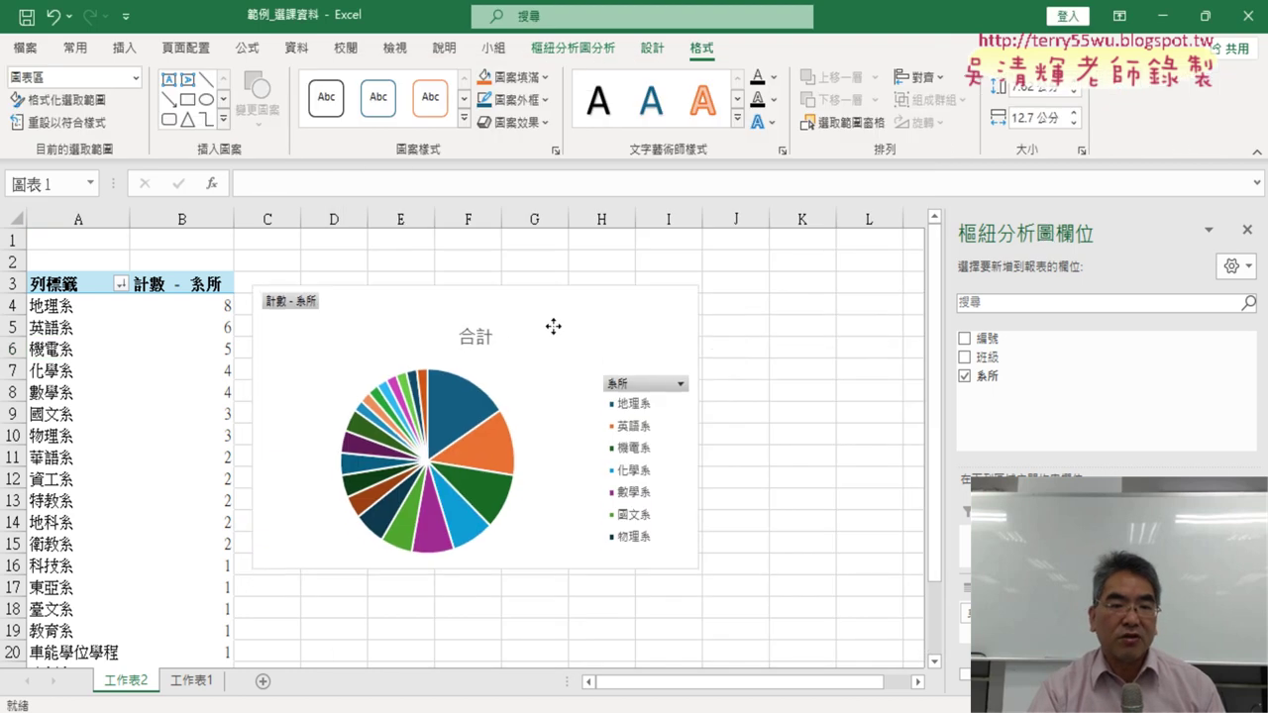
{"action": "left_click_drag", "start_coordinate": [553, 326], "coordinate": [554, 294]}
{"action": "left_click_drag", "start_coordinate": [700, 534], "coordinate": [884, 653]}
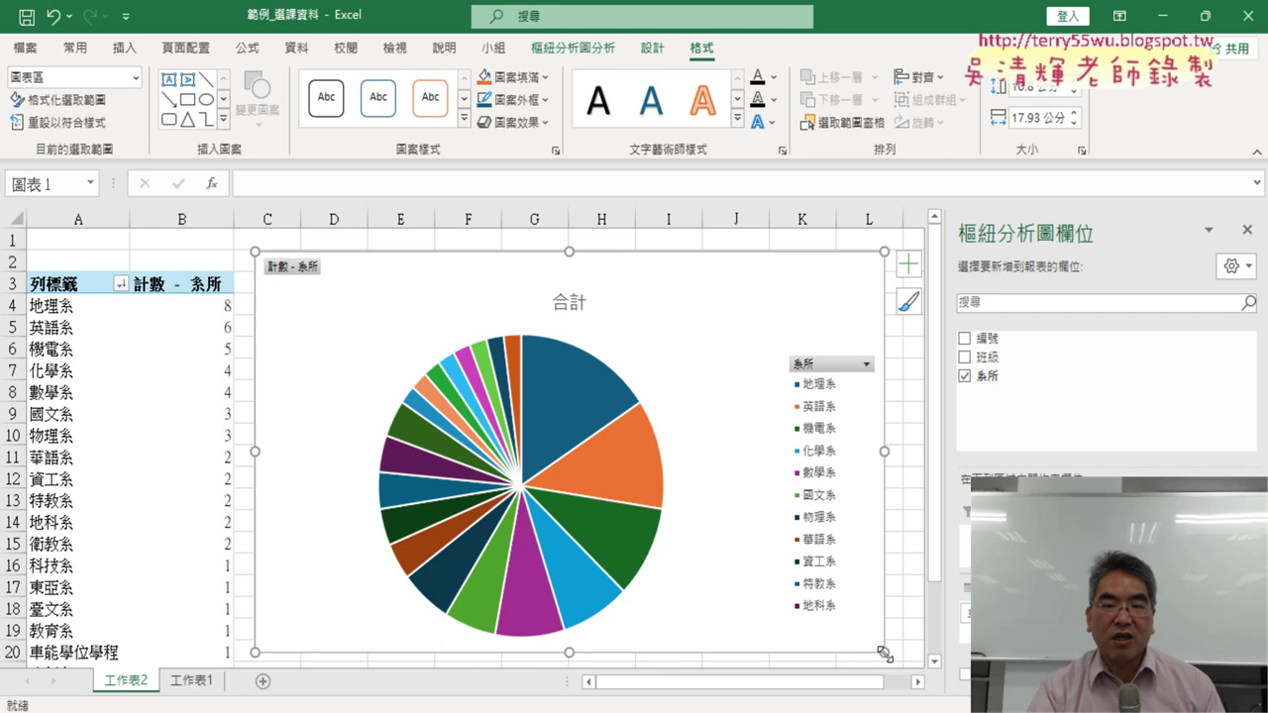
Select the 合計 chart title text and begin replacing it.
{"action": "left_click", "coordinate": [561, 302]}
{"action": "left_click_drag", "start_coordinate": [554, 302], "coordinate": [590, 300]}
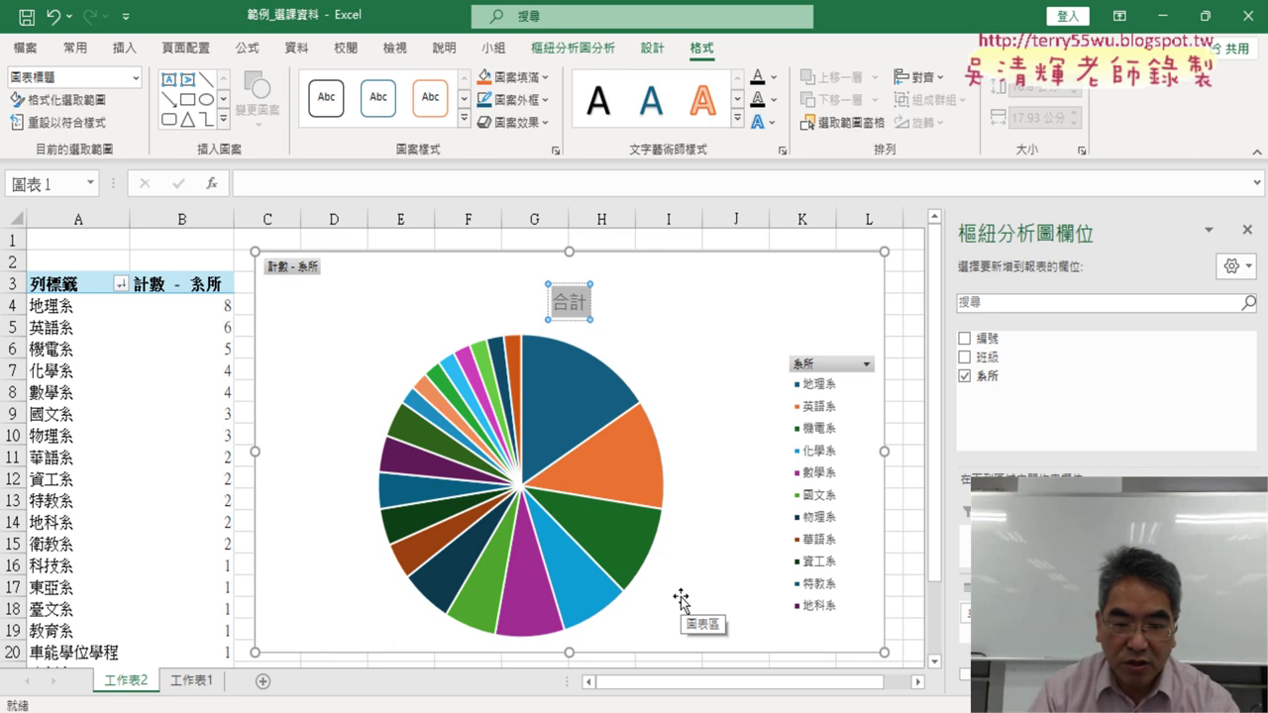
{"action": "type", "text": "ㄊ"}
{"action": "key", "text": "BackSpace"}
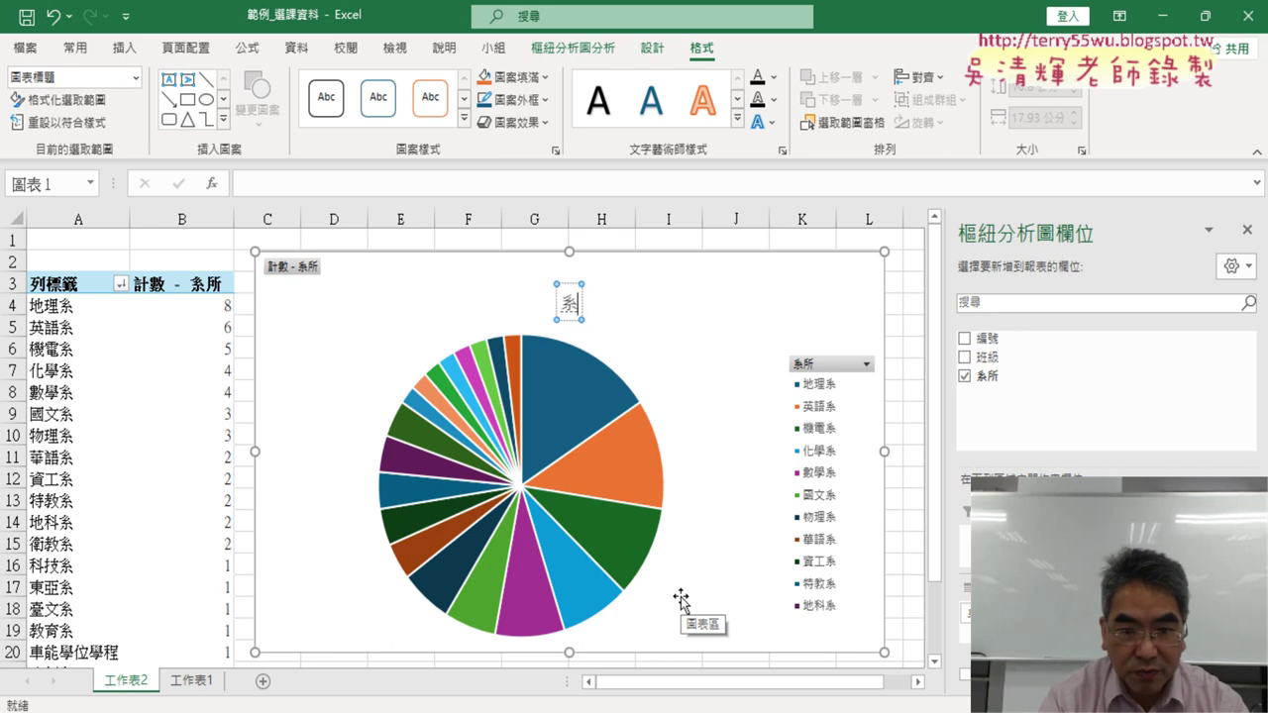
Retitle the pie chart 系所佔比統計圖.
{"action": "type", "text": "系所"}
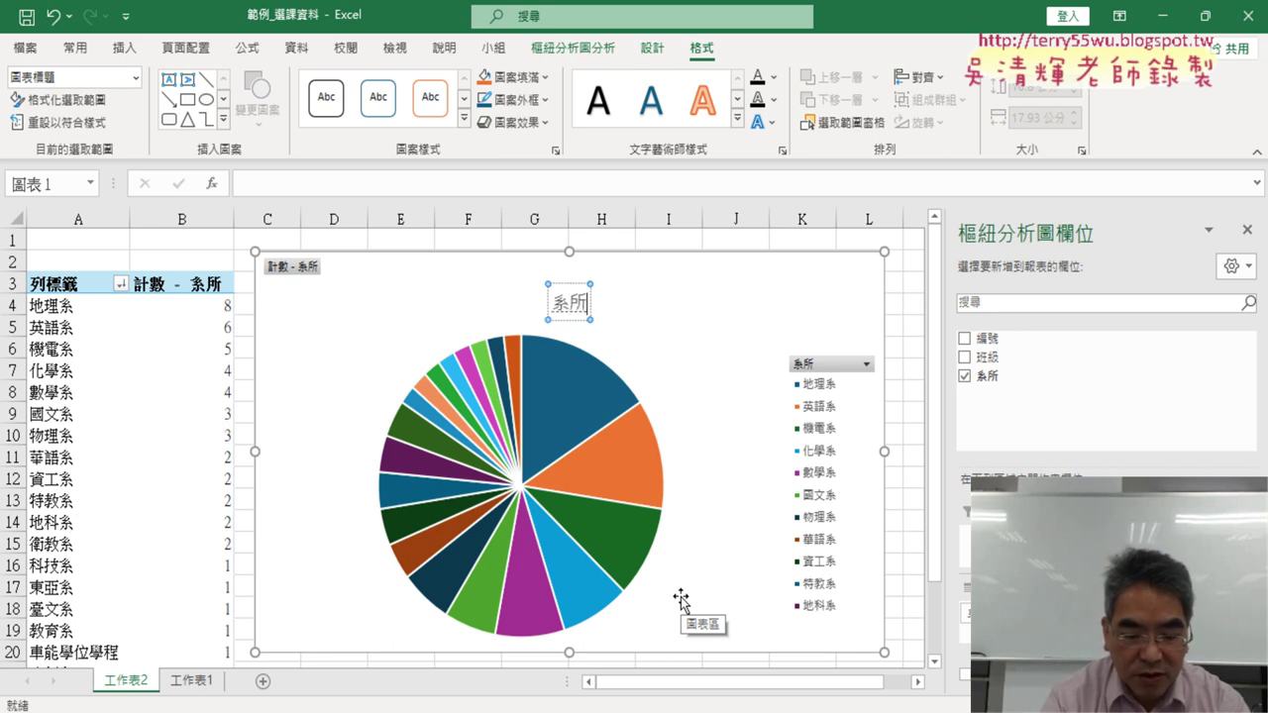
{"action": "type", "text": "ㄓㄢ占出"}
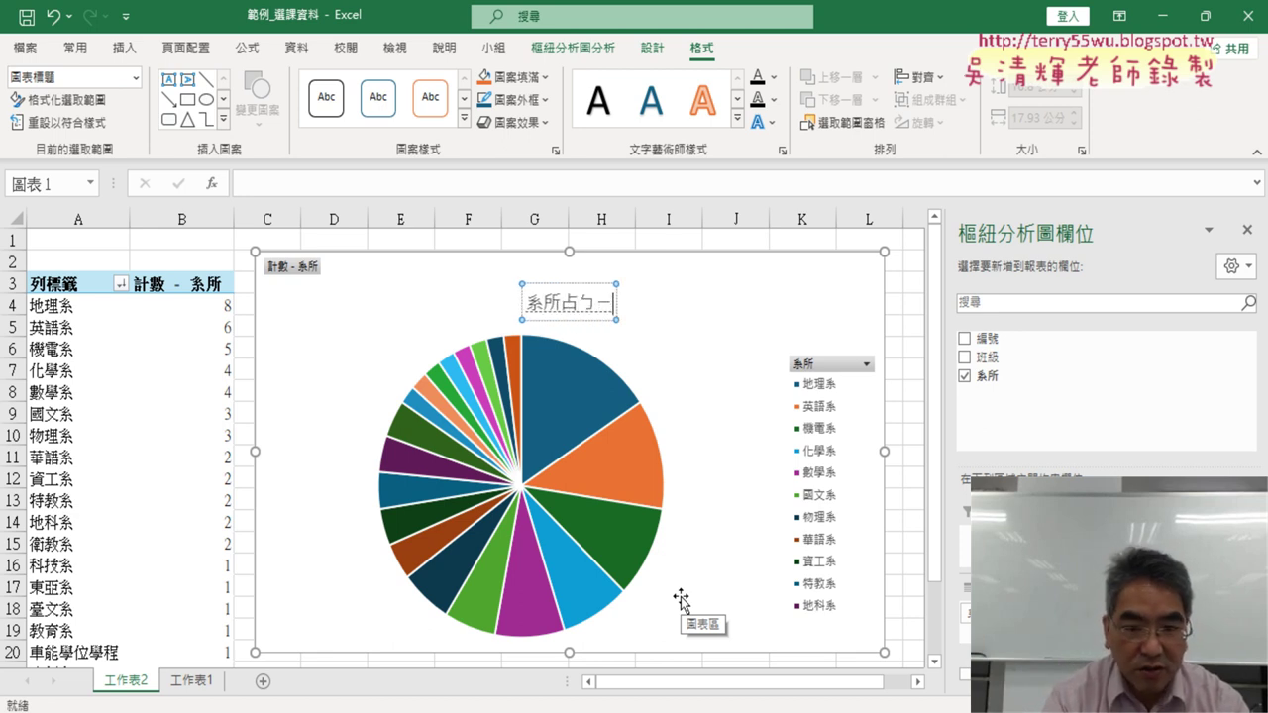
{"action": "type", "text": "比同"}
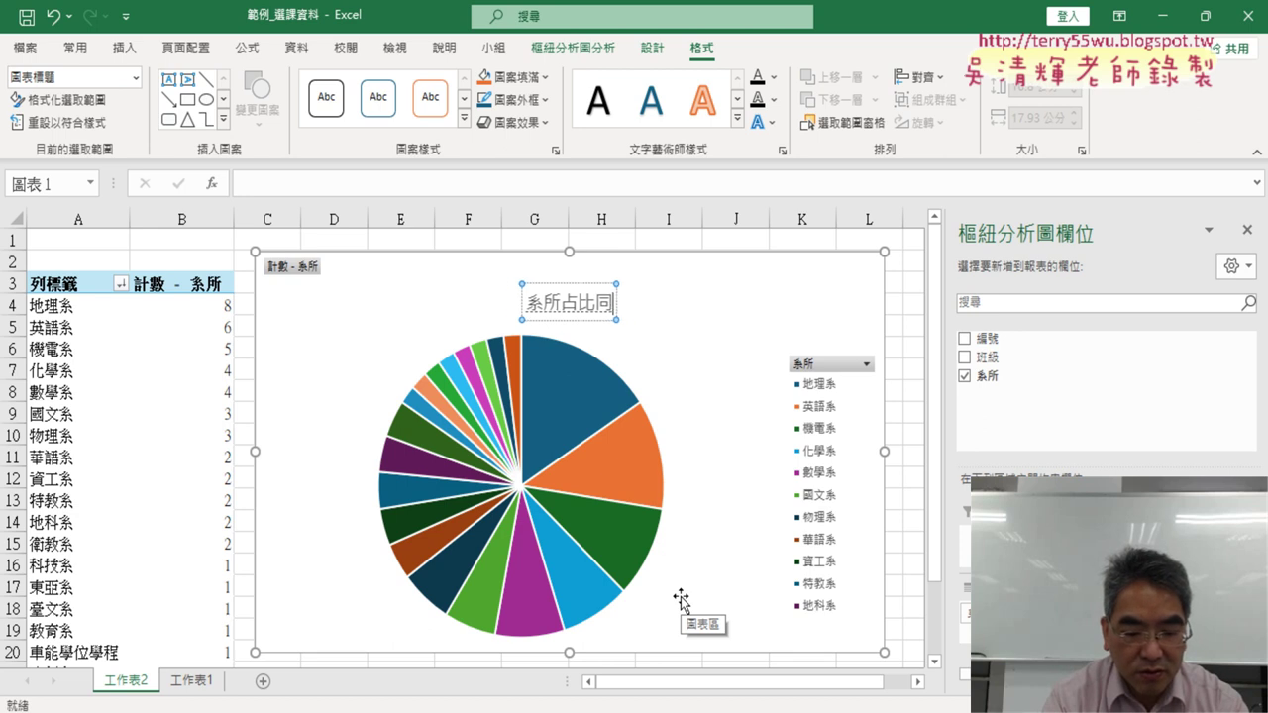
{"action": "type", "text": "ㄐㄧ"}
{"action": "key", "text": "BackSpace"}
{"action": "key", "text": "BackSpace"}
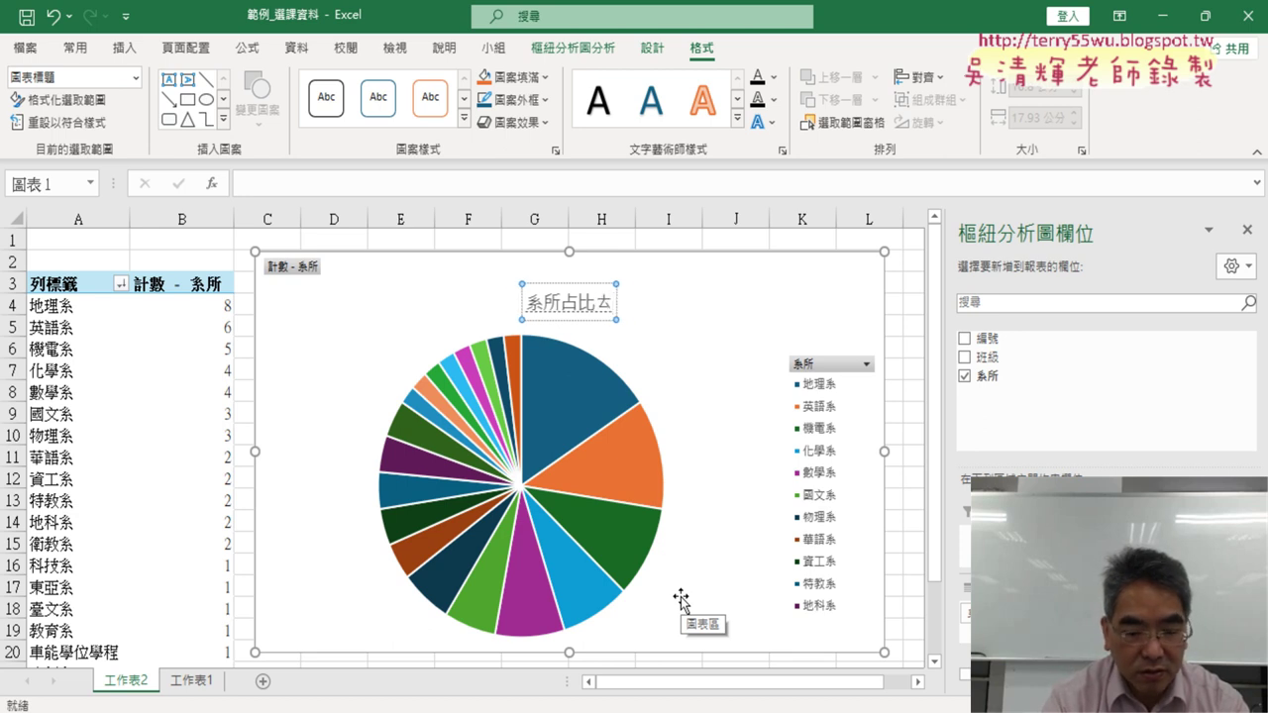
{"action": "type", "text": "筆筒計"}
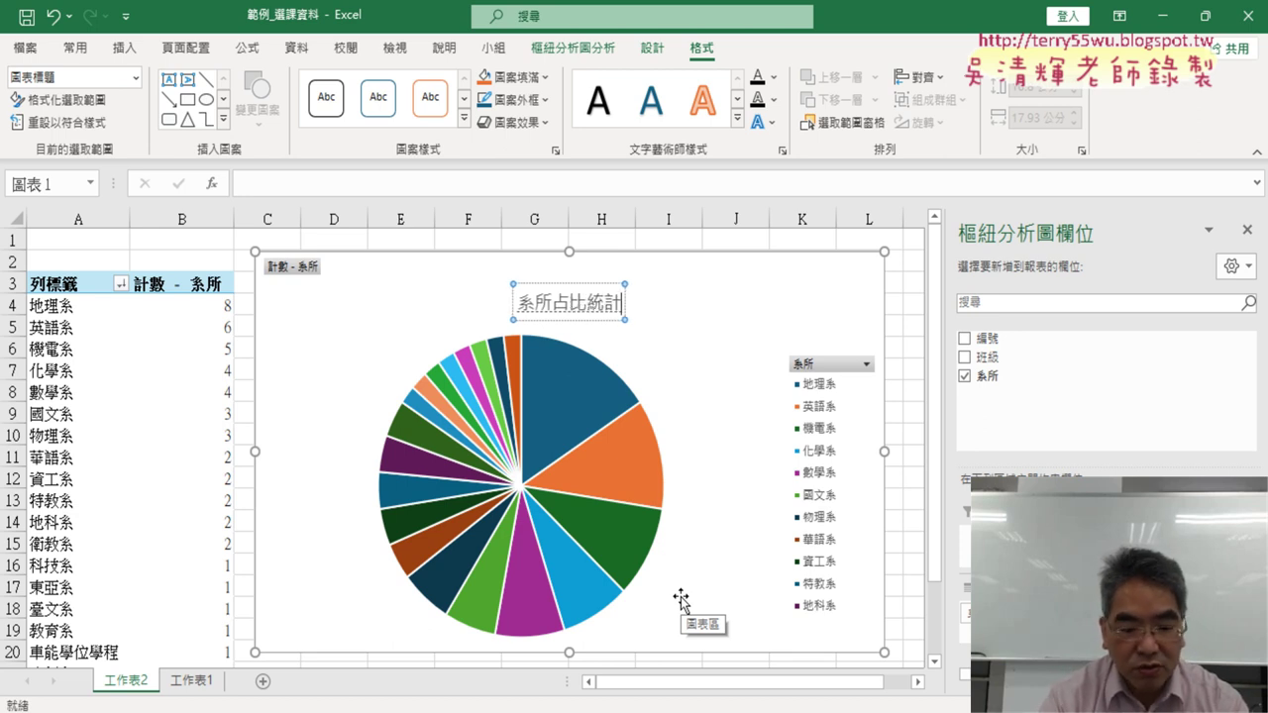
{"action": "type", "text": "ㄊㄨ圖"}
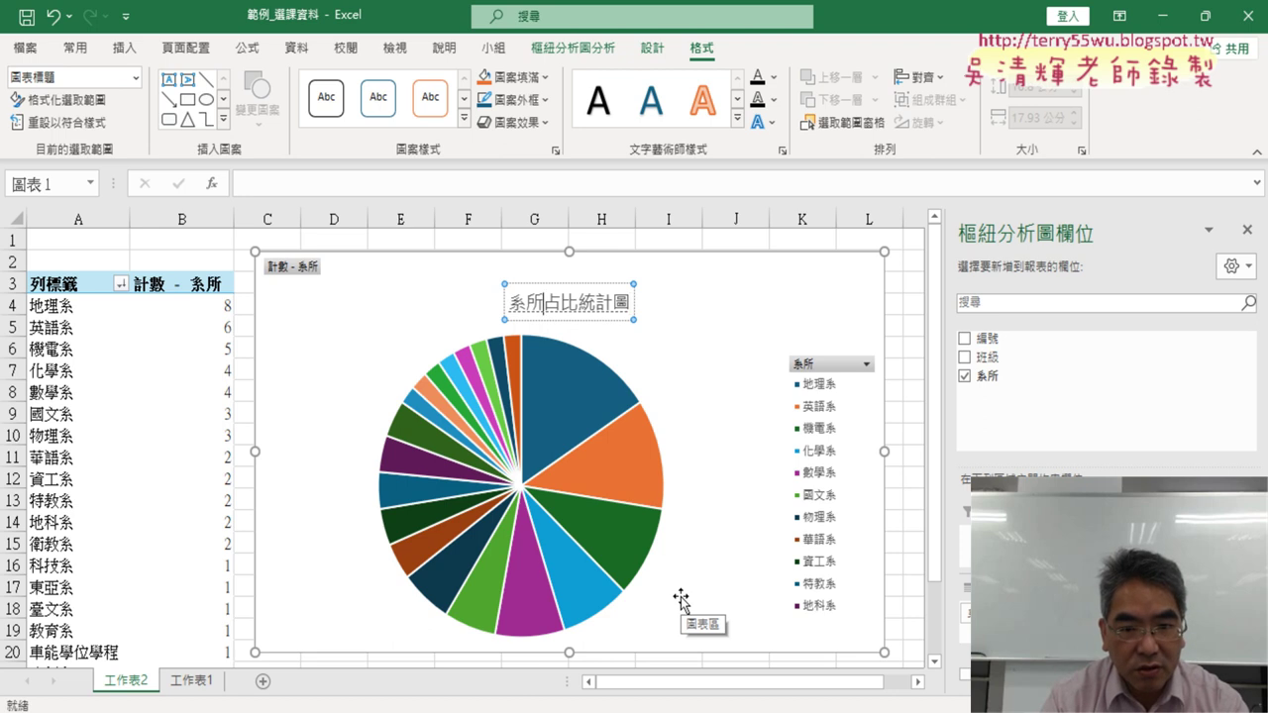
{"action": "key", "text": "Down"}
{"action": "key", "text": "Down"}
{"action": "key", "text": "Down"}
{"action": "key", "text": "Down"}
{"action": "key", "text": "Return"}
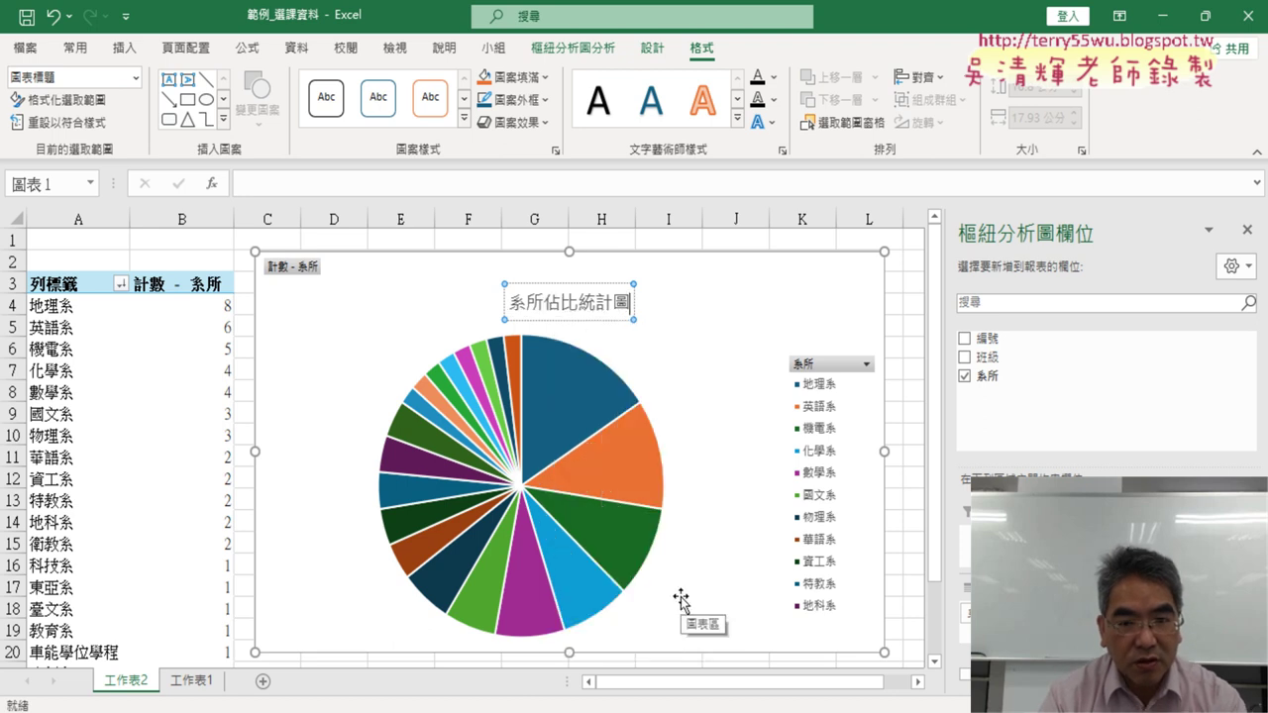
{"action": "left_click", "coordinate": [610, 283]}
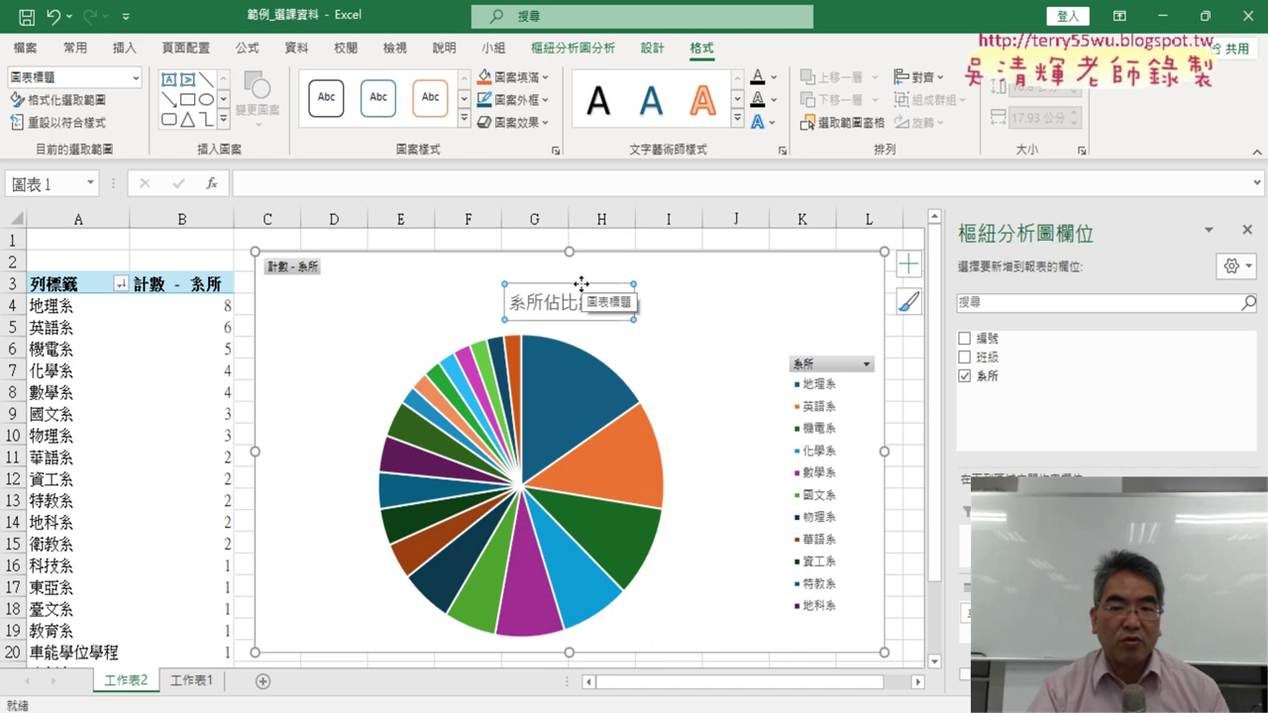
Format the chart title as size 20, red, bold text.
{"action": "left_click", "coordinate": [77, 50]}
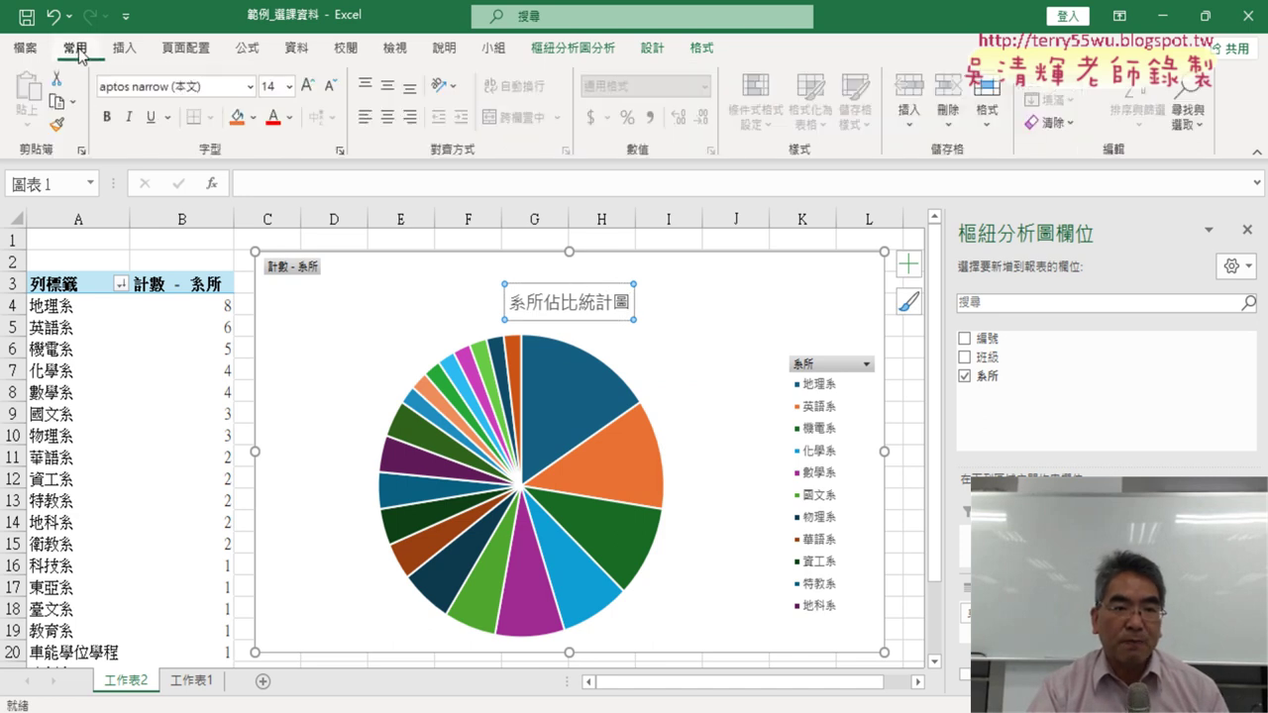
{"action": "left_click", "coordinate": [288, 86]}
{"action": "left_click", "coordinate": [282, 315]}
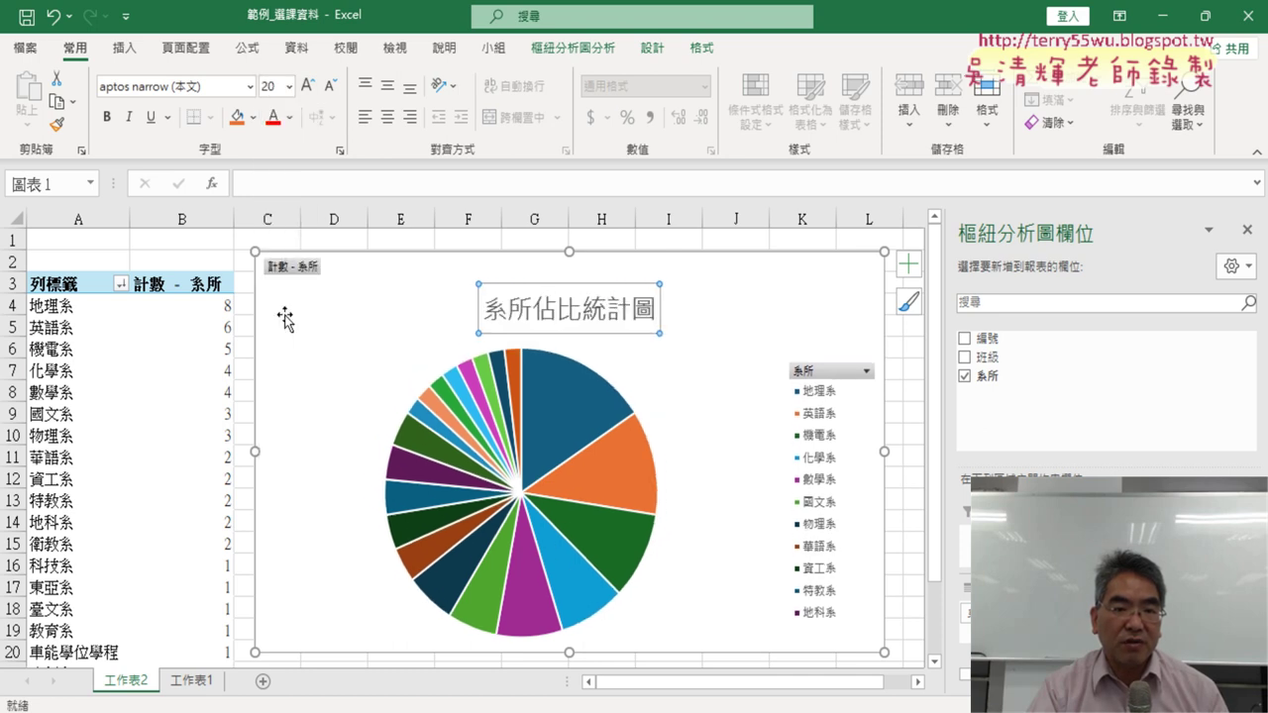
{"action": "left_click", "coordinate": [277, 119]}
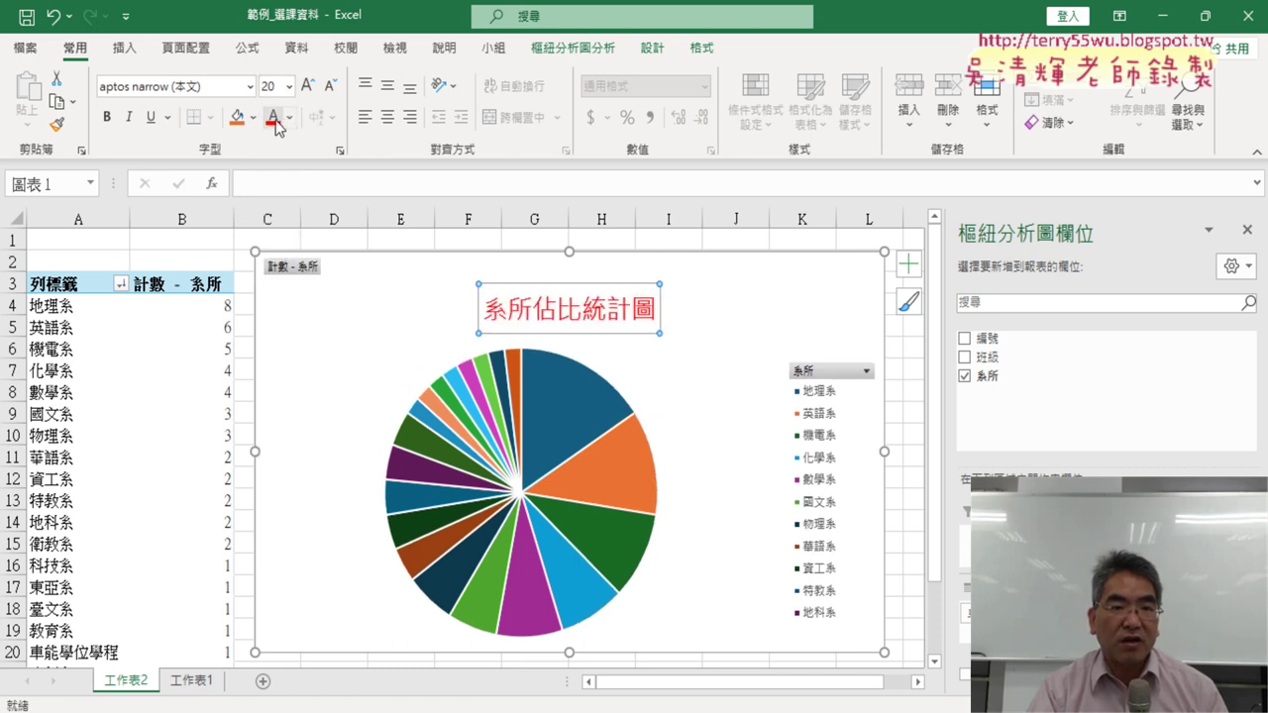
{"action": "left_click", "coordinate": [106, 117]}
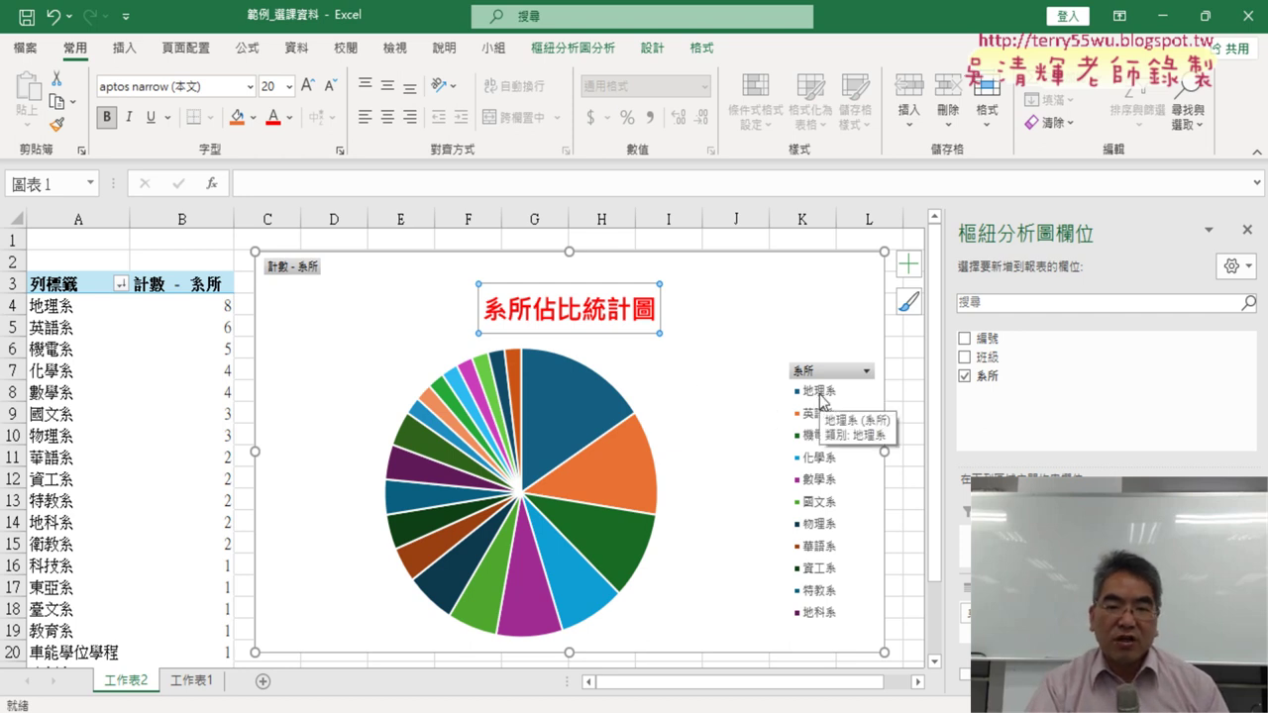
{"action": "mouse_move", "coordinate": [561, 412]}
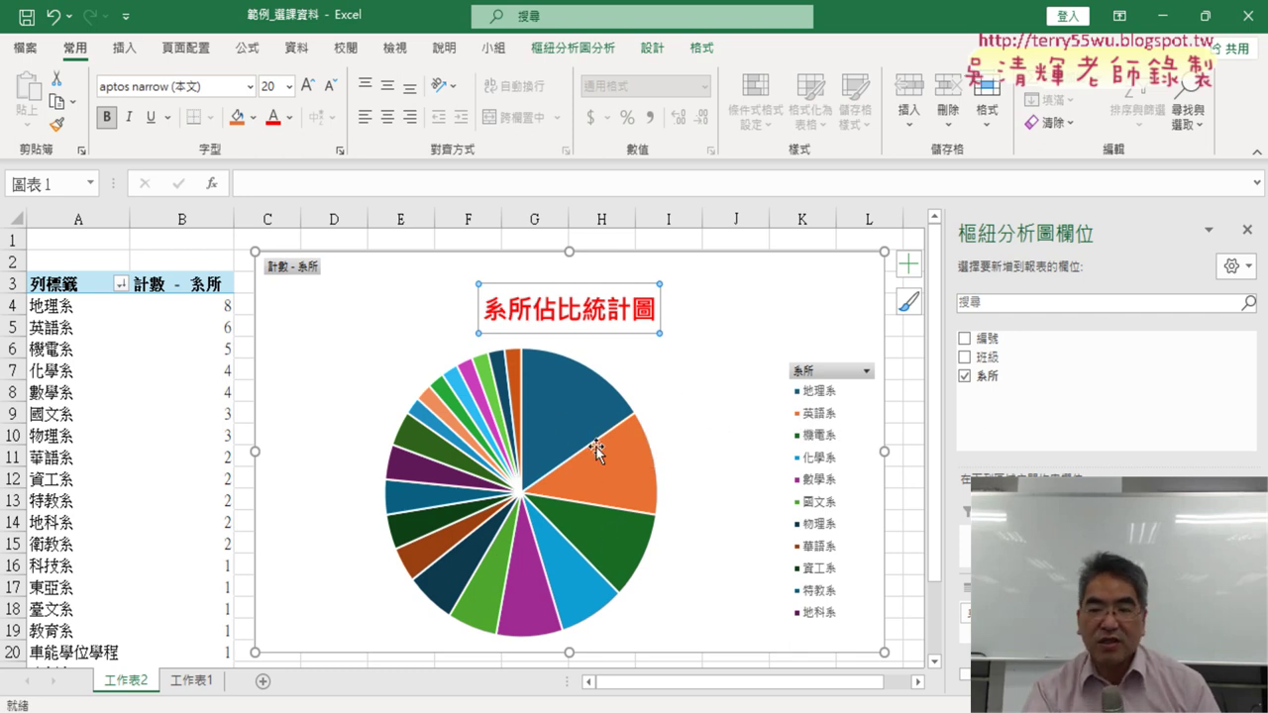
{"action": "left_click", "coordinate": [719, 420]}
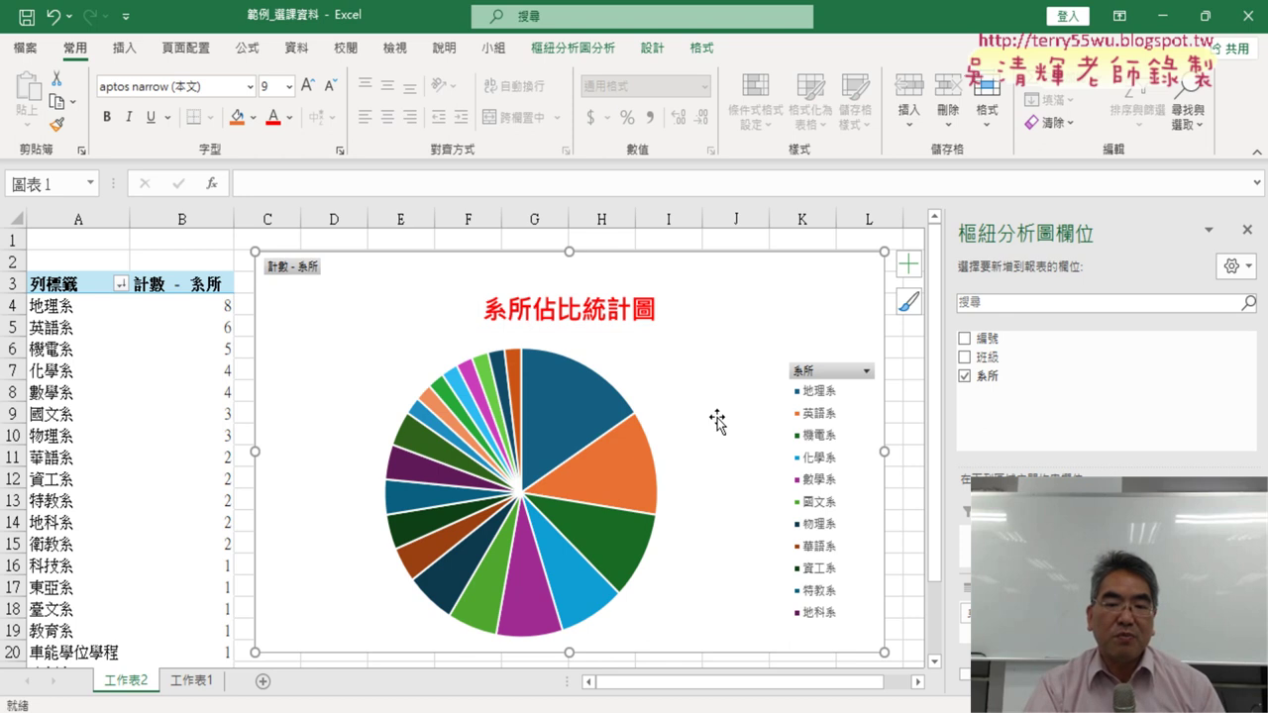
Add data callout labels showing department names and percentages to the pie.
{"action": "right_click", "coordinate": [561, 398]}
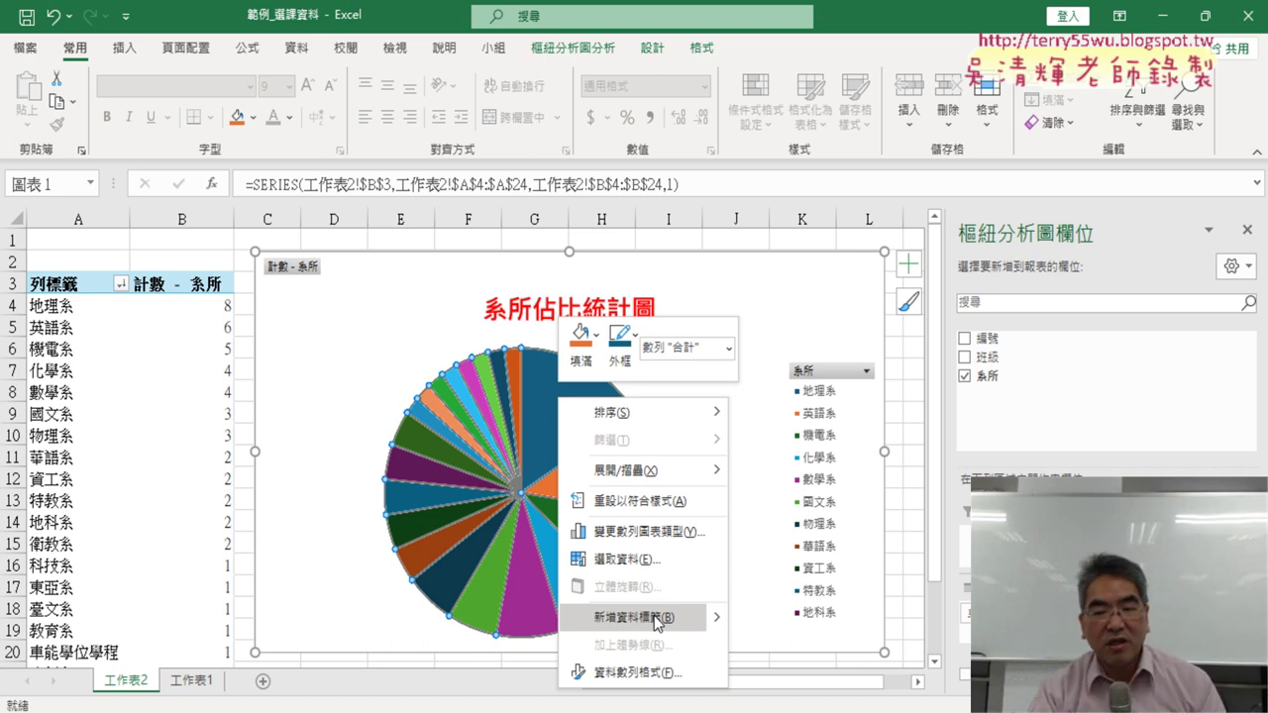
{"action": "mouse_move", "coordinate": [724, 624]}
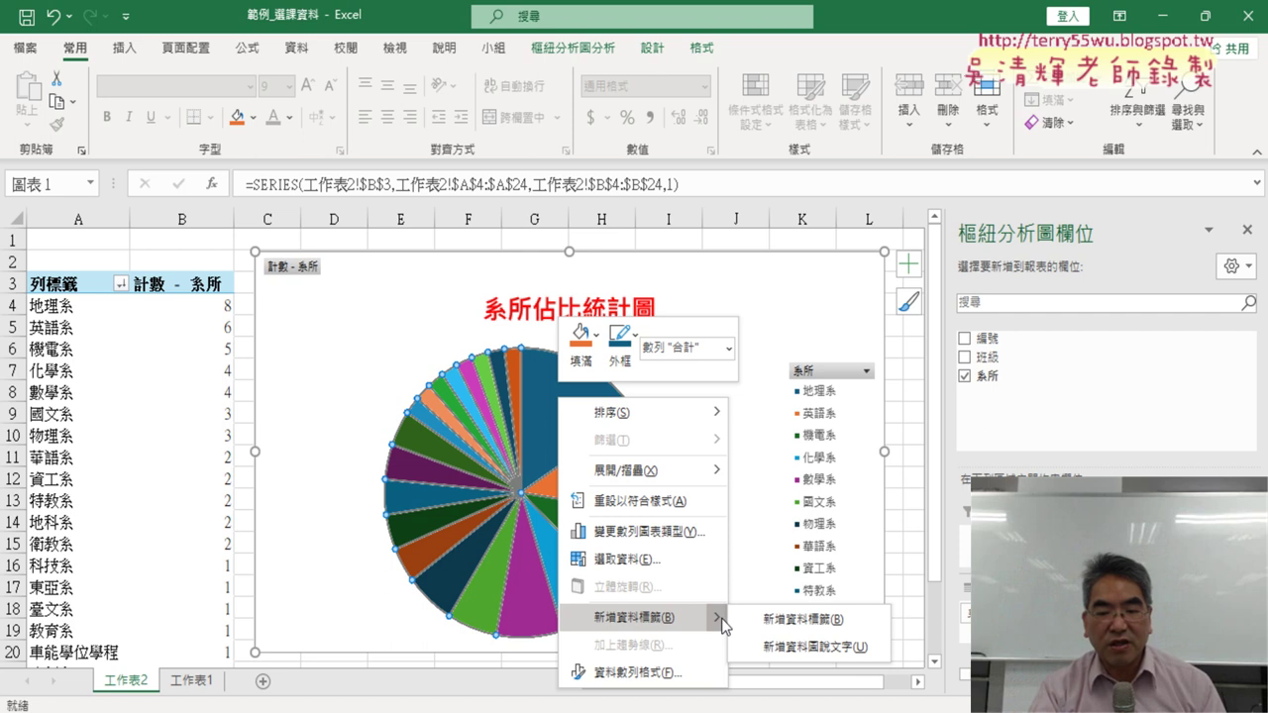
{"action": "left_click", "coordinate": [795, 648]}
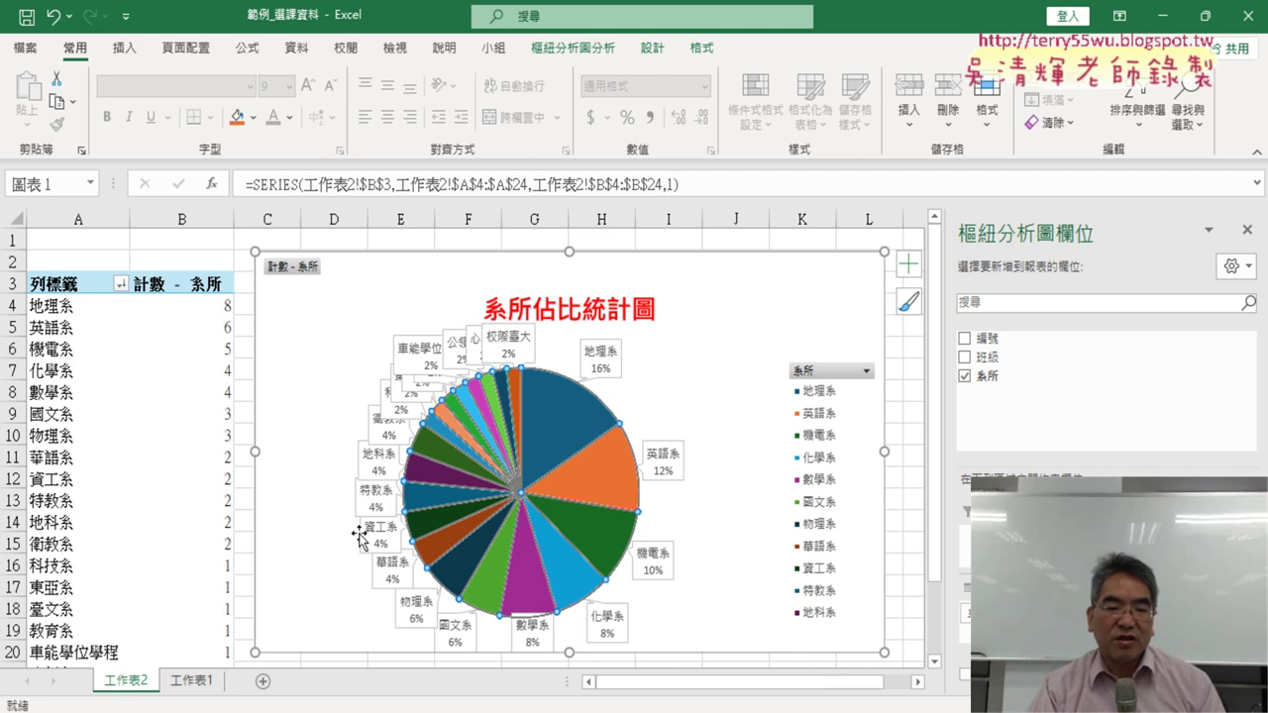
Select only the 地理系 slice and pull it out of the pie.
{"action": "left_click", "coordinate": [712, 421]}
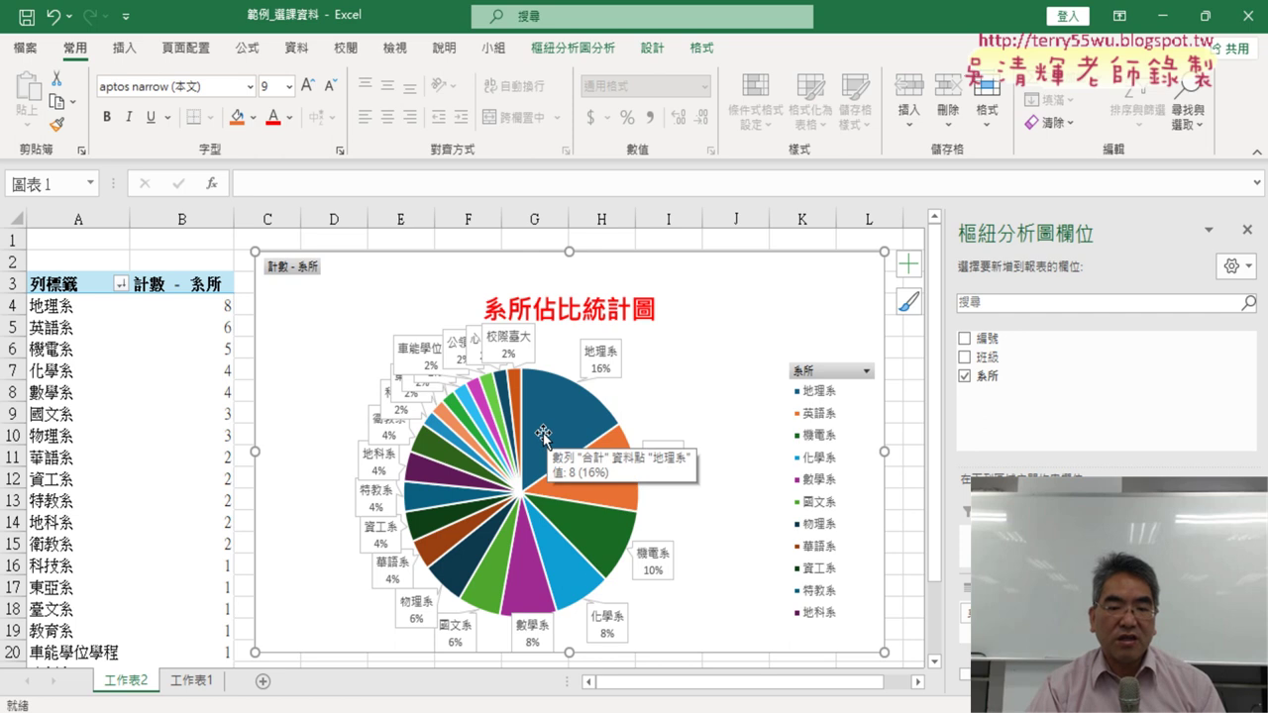
{"action": "left_click", "coordinate": [543, 436]}
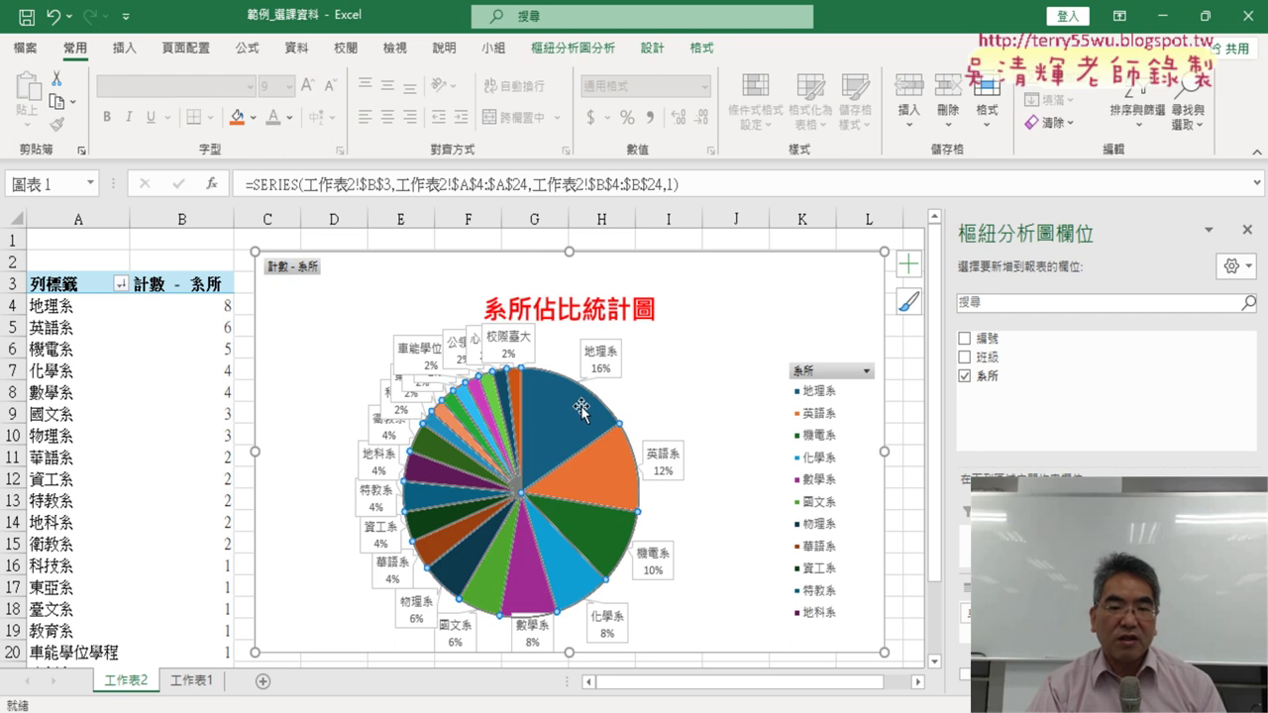
{"action": "left_click", "coordinate": [568, 424]}
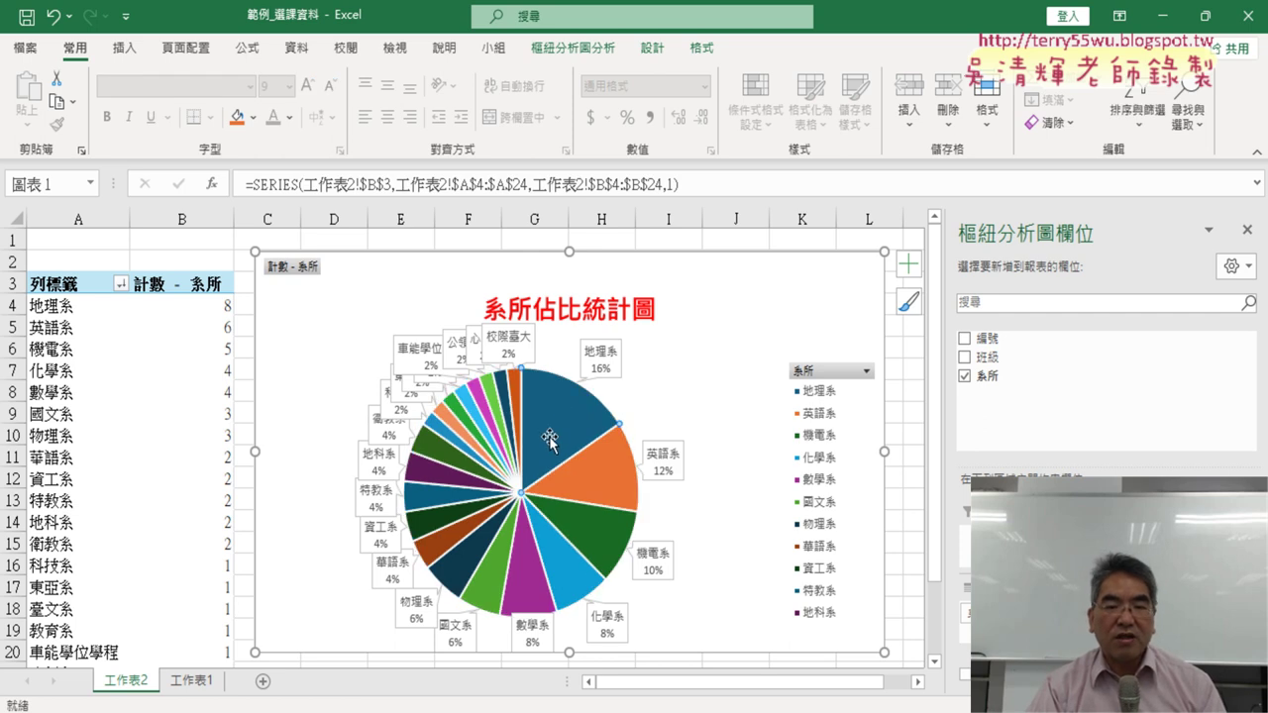
{"action": "left_click_drag", "start_coordinate": [549, 436], "coordinate": [561, 426]}
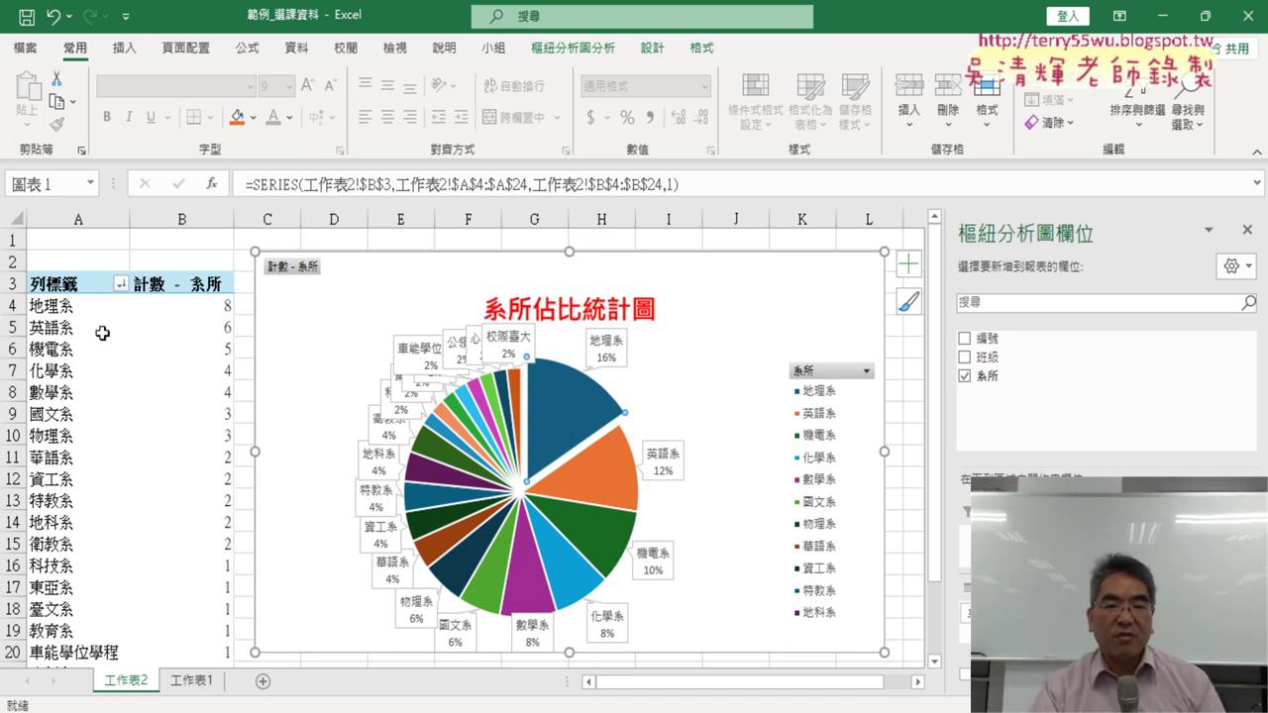
{"action": "left_click", "coordinate": [119, 283]}
{"action": "mouse_move", "coordinate": [237, 440]}
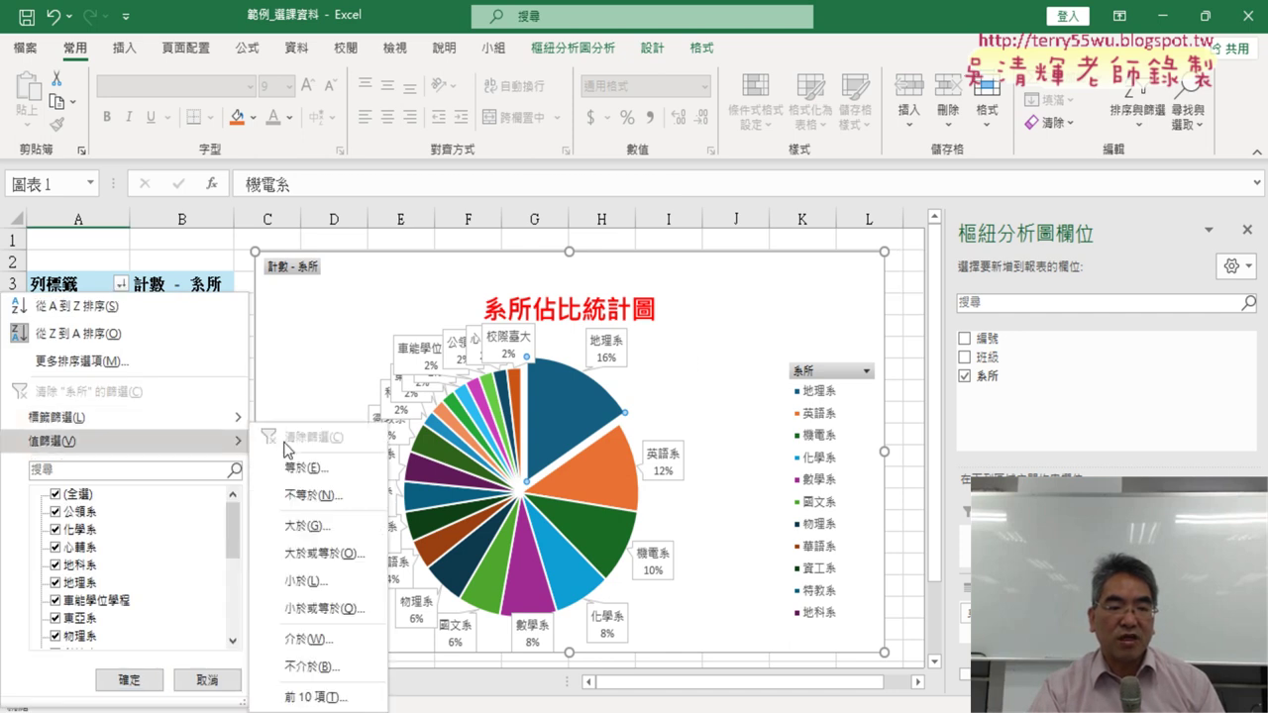
{"action": "left_click", "coordinate": [302, 696]}
{"action": "left_click_drag", "start_coordinate": [832, 329], "coordinate": [798, 332]}
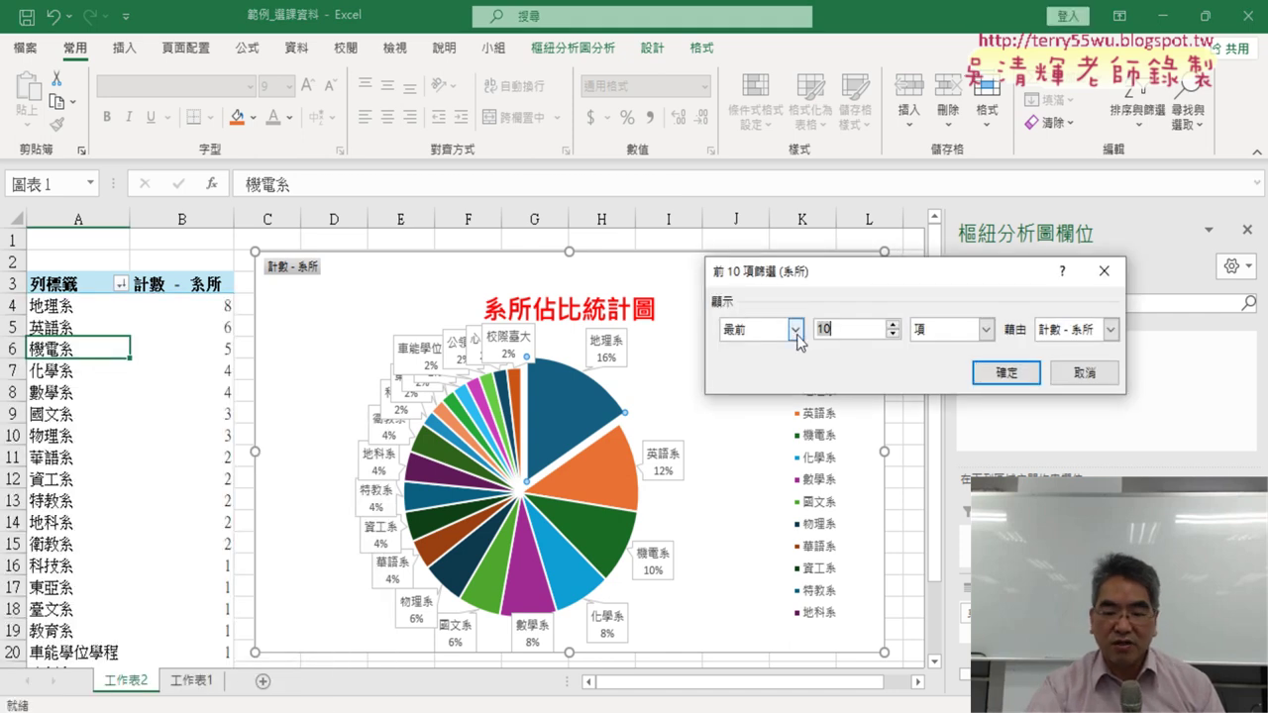
{"action": "type", "text": "5"}
{"action": "key", "text": "Return"}
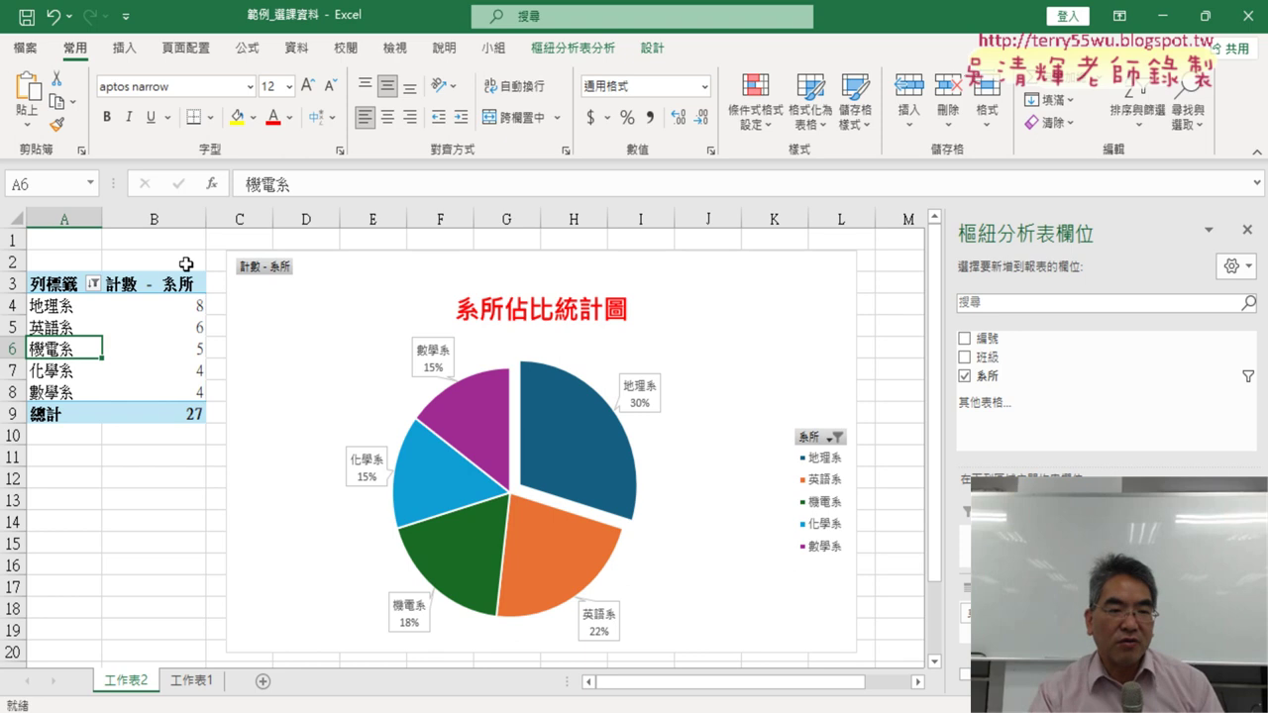
{"action": "left_click", "coordinate": [93, 285]}
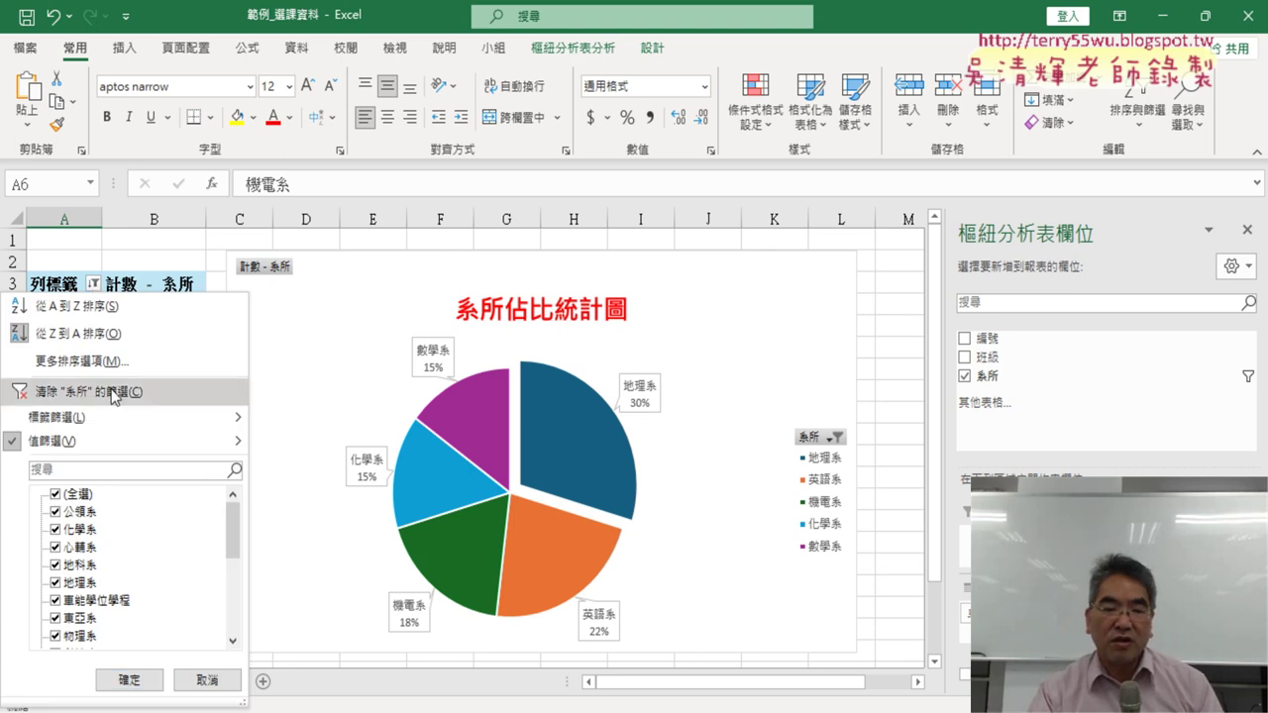
{"action": "left_click", "coordinate": [114, 392]}
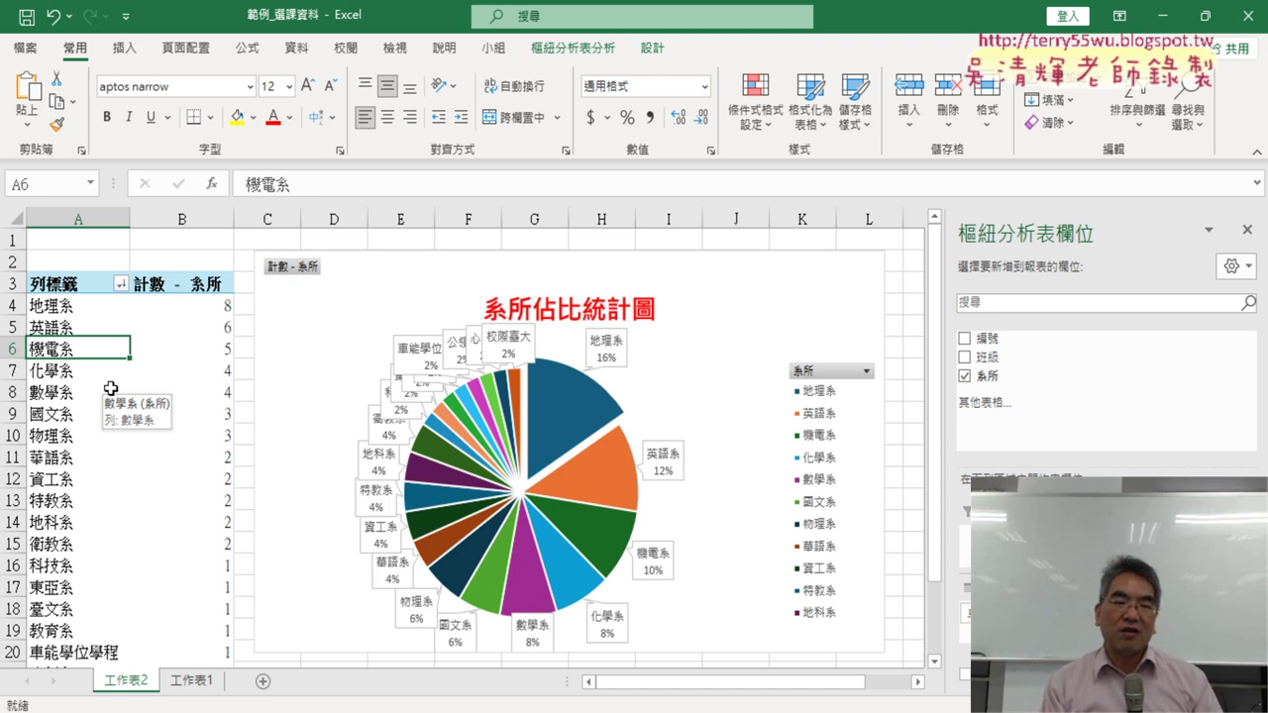
Reapply the top-5 department filter, totalling 27, leaving five pie slices with 地理系 at 30%.
{"action": "left_click", "coordinate": [121, 286]}
{"action": "mouse_move", "coordinate": [120, 442]}
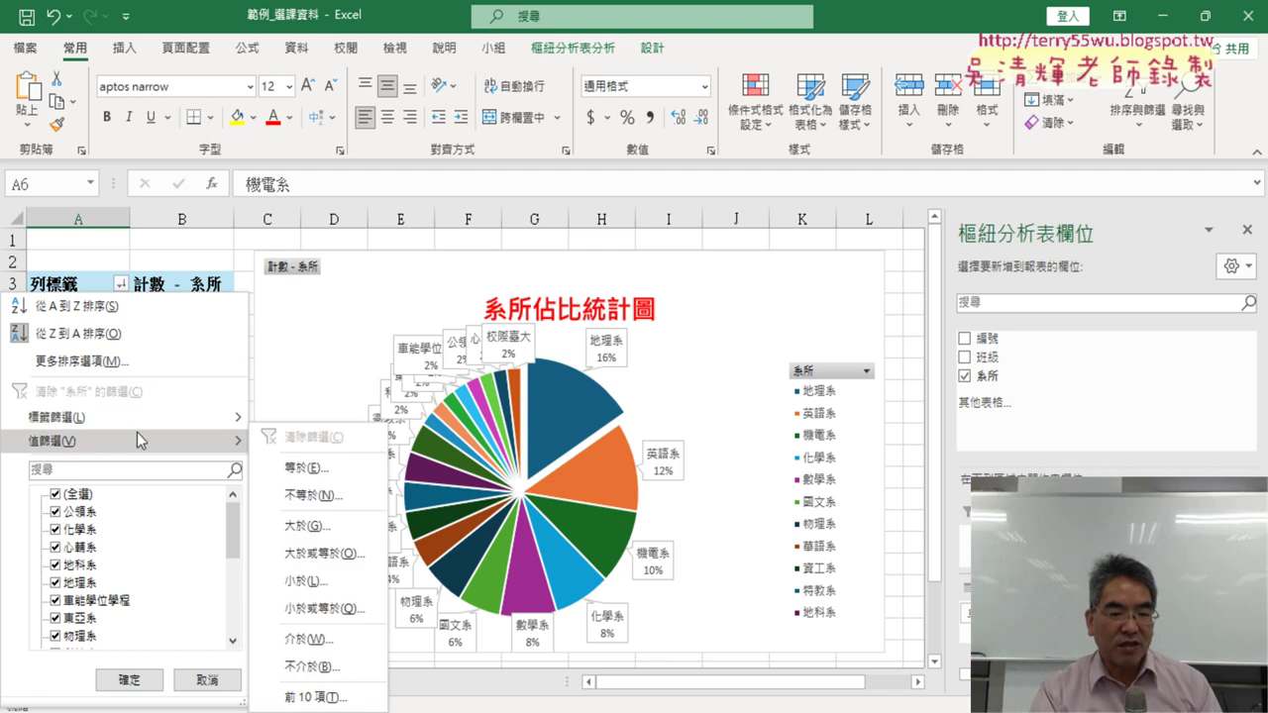
{"action": "left_click", "coordinate": [323, 697]}
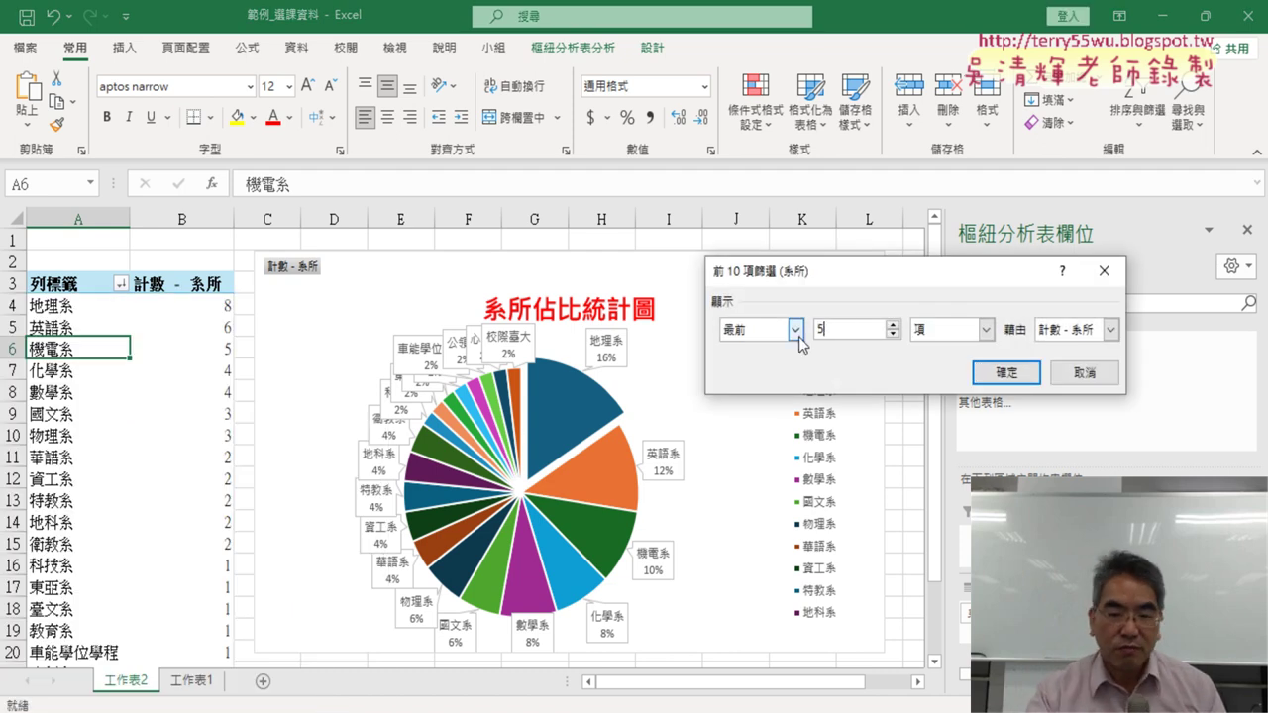
{"action": "left_click", "coordinate": [1025, 381]}
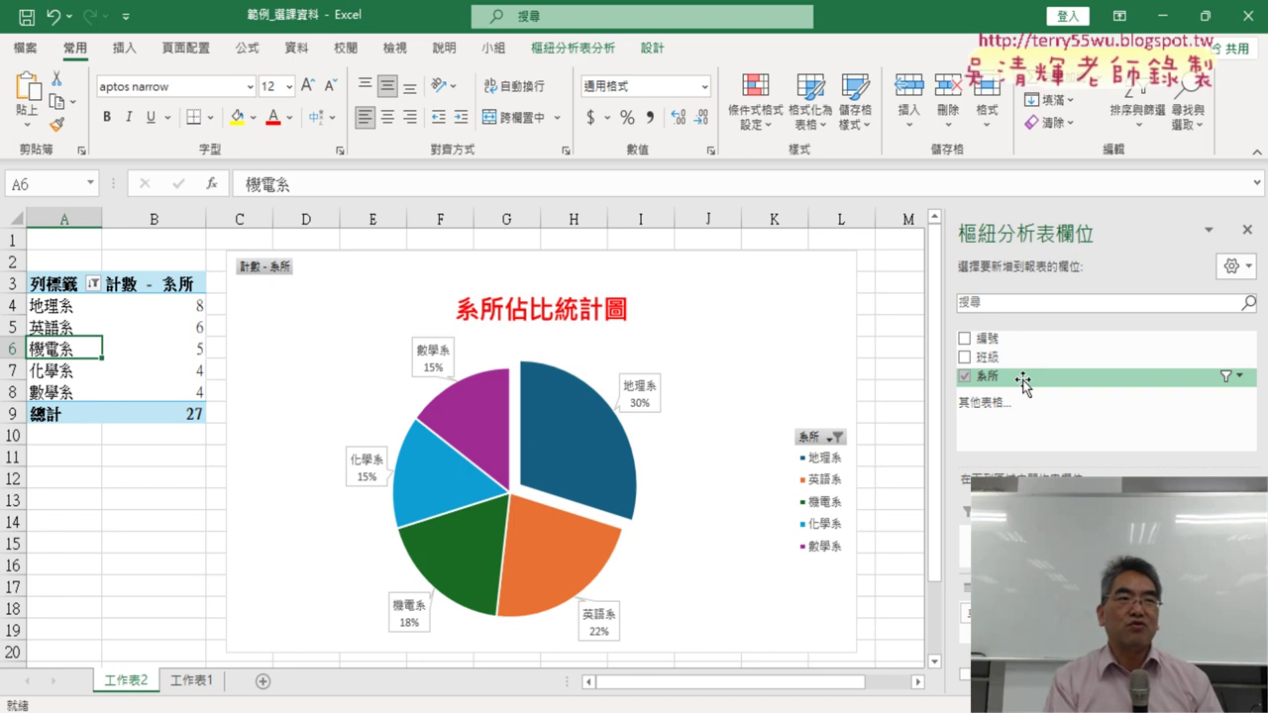
{"action": "left_click", "coordinate": [189, 681]}
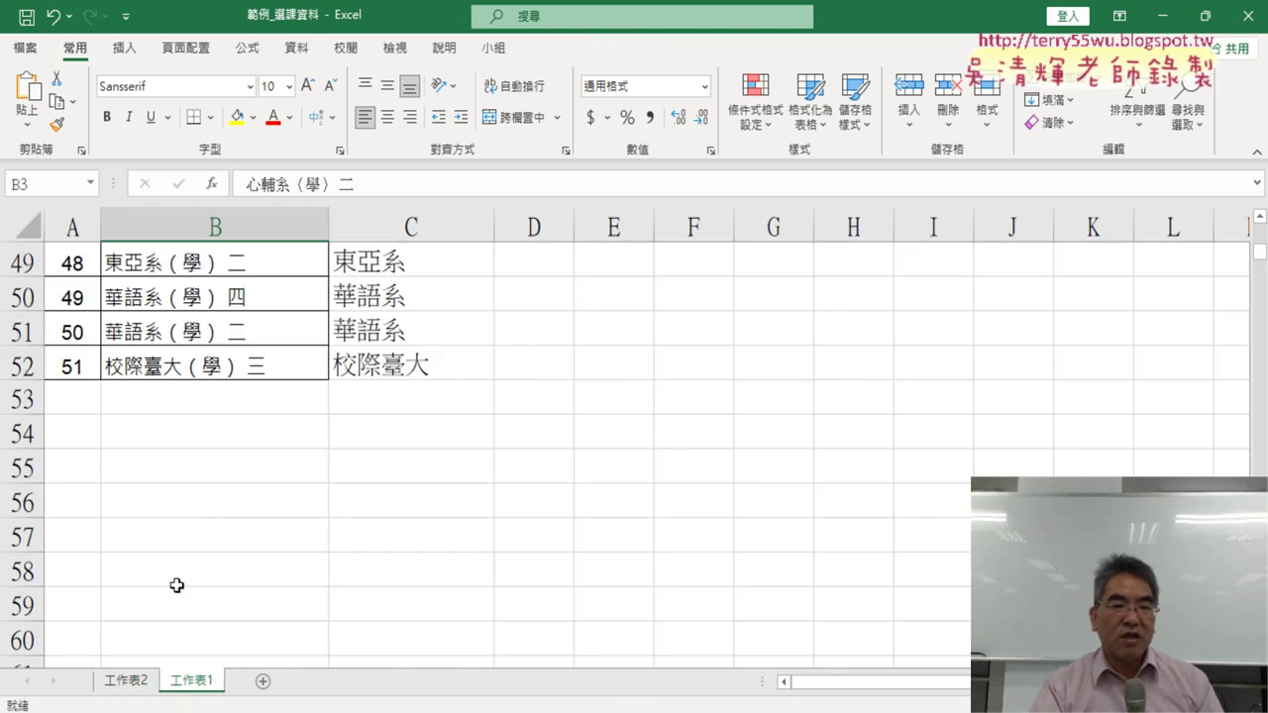
{"action": "scroll", "coordinate": [175, 584], "scroll_direction": "up", "scroll_amount": 11}
{"action": "scroll", "coordinate": [175, 585], "scroll_direction": "up", "scroll_amount": 5}
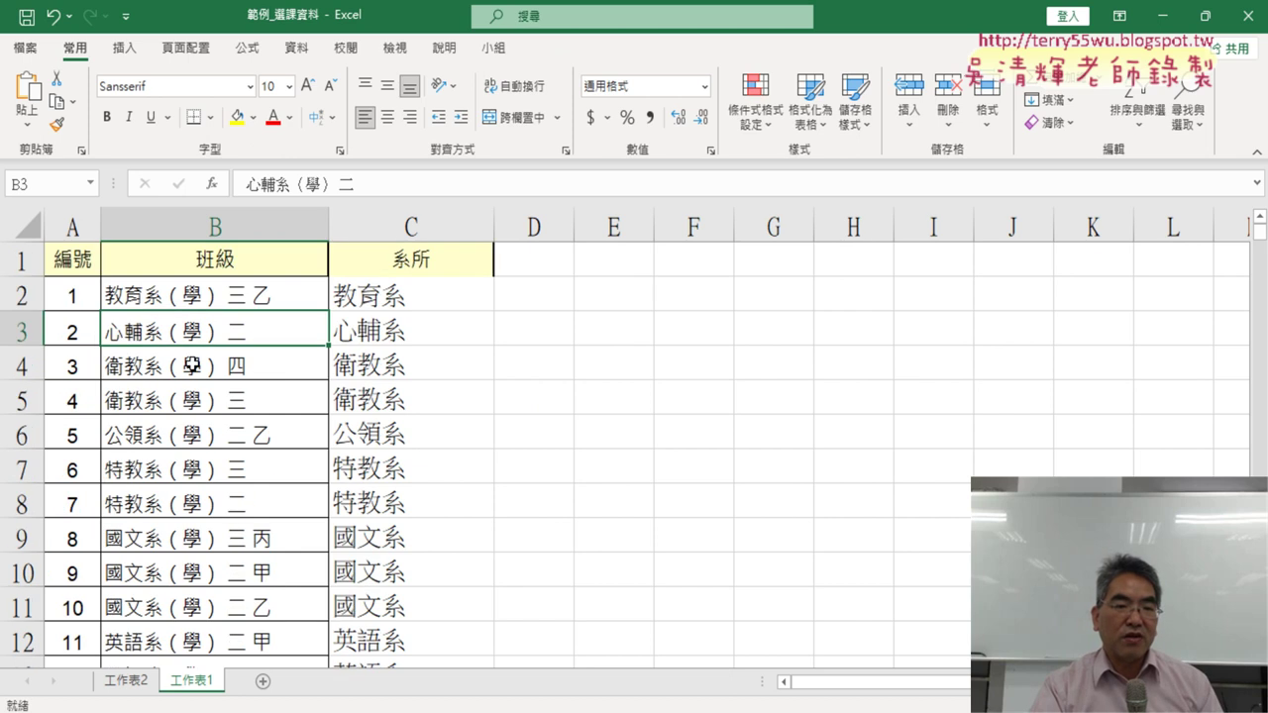
{"action": "left_click", "coordinate": [192, 367]}
{"action": "left_click", "coordinate": [124, 47]}
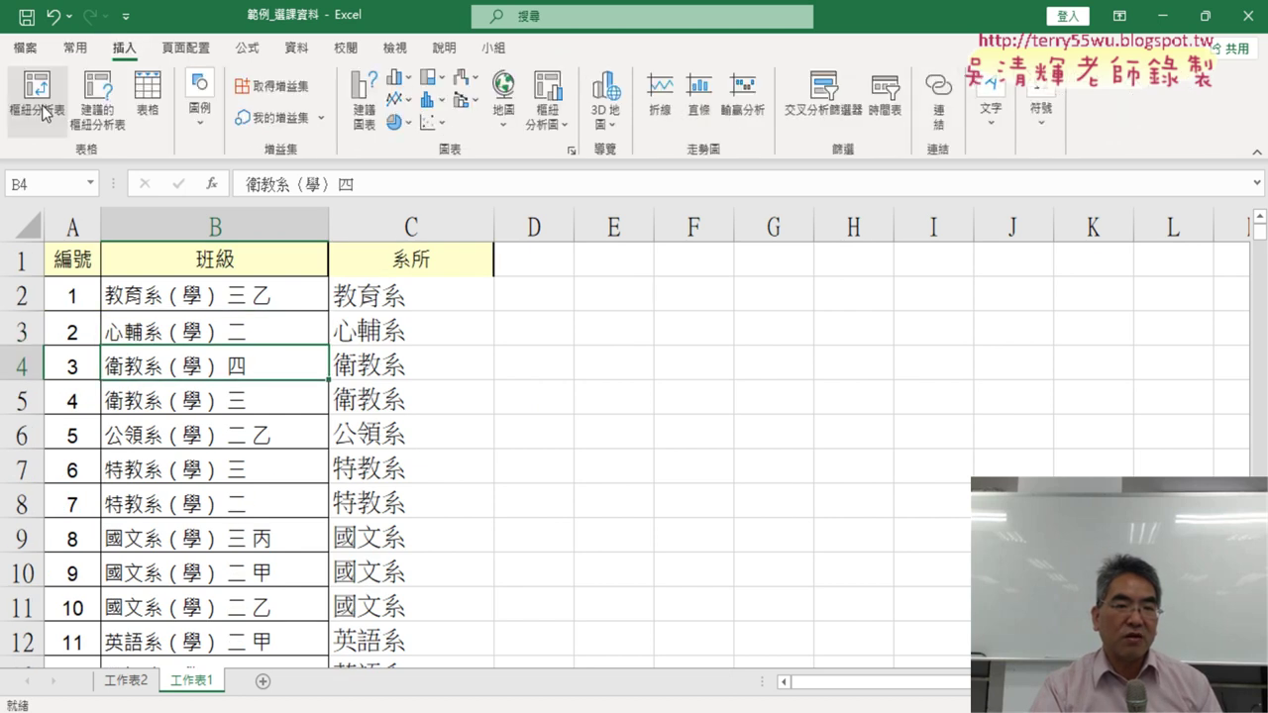
{"action": "left_click", "coordinate": [127, 686]}
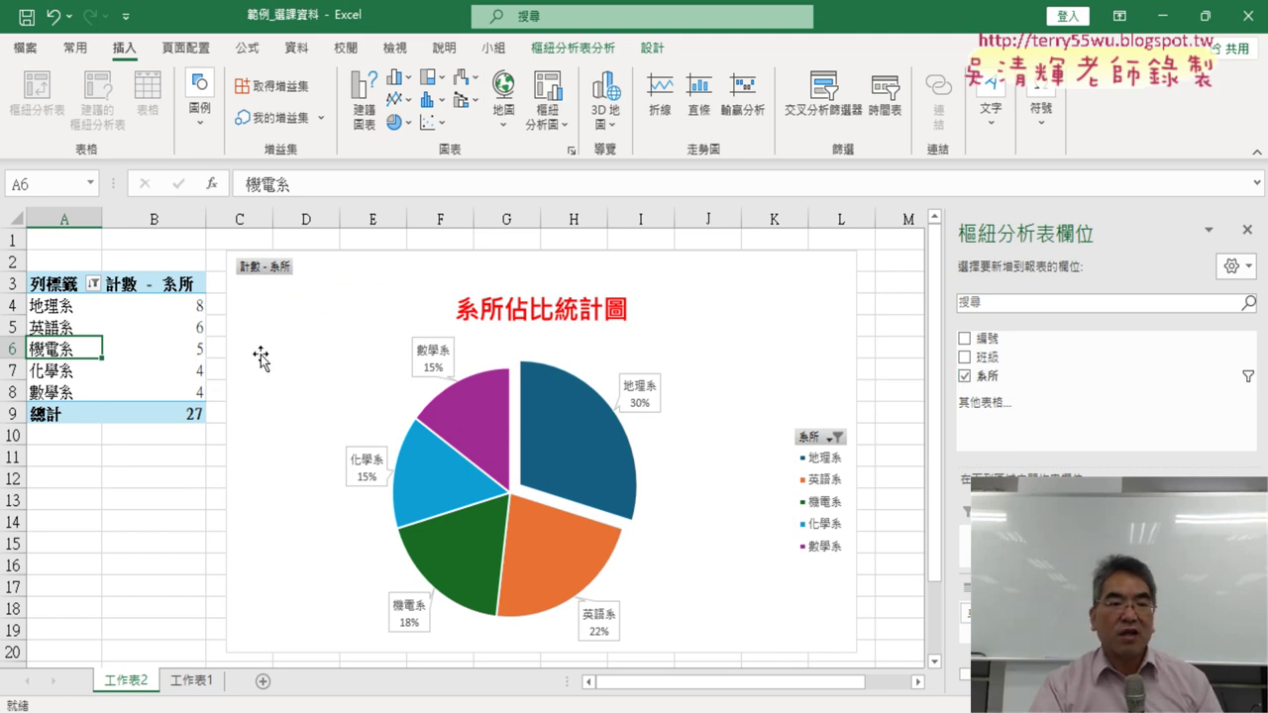
{"action": "left_click", "coordinate": [185, 305]}
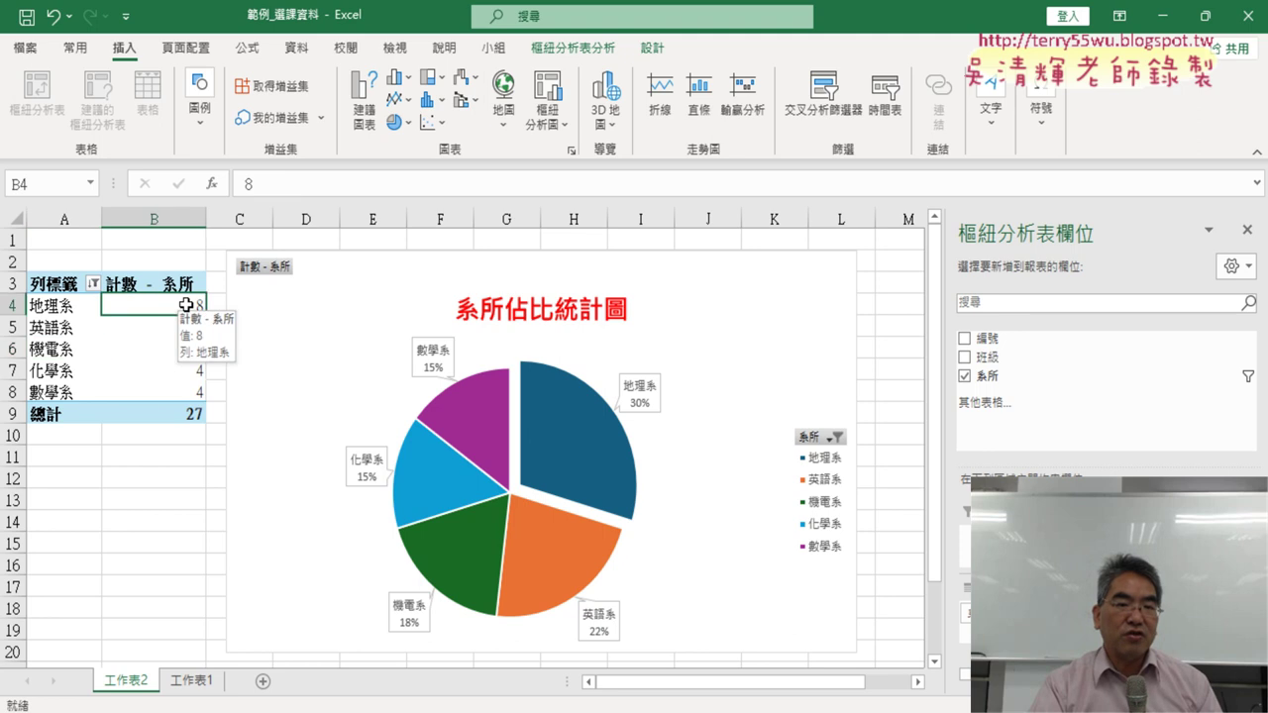
{"action": "left_click", "coordinate": [297, 50]}
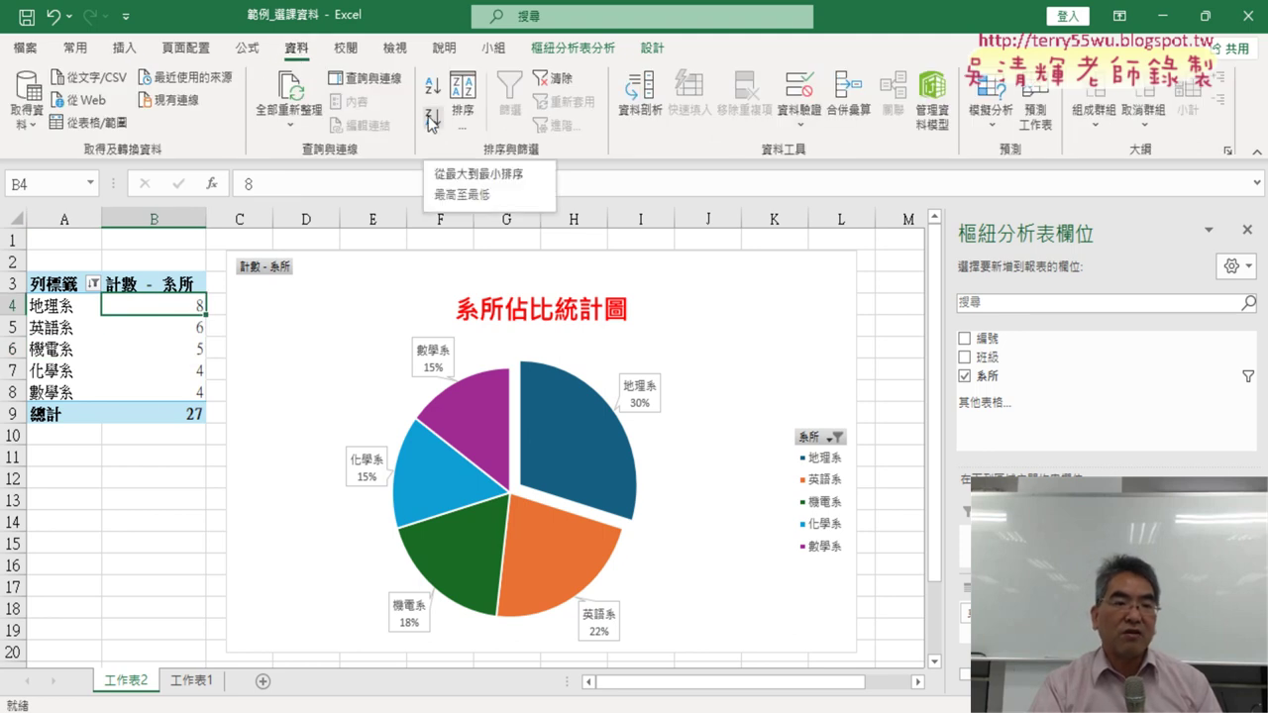
{"action": "left_click", "coordinate": [431, 121]}
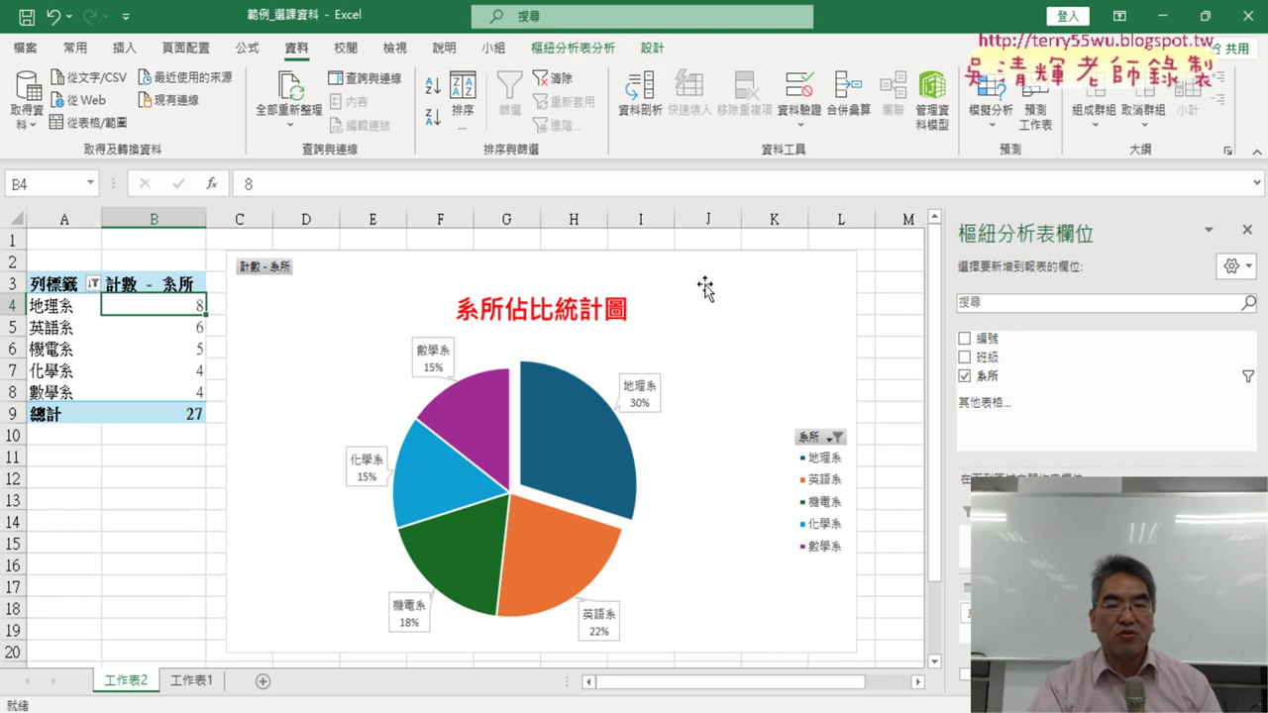
Review the top-N filter without changes, then narrow the pie chart to end near column K.
{"action": "left_click", "coordinate": [93, 285]}
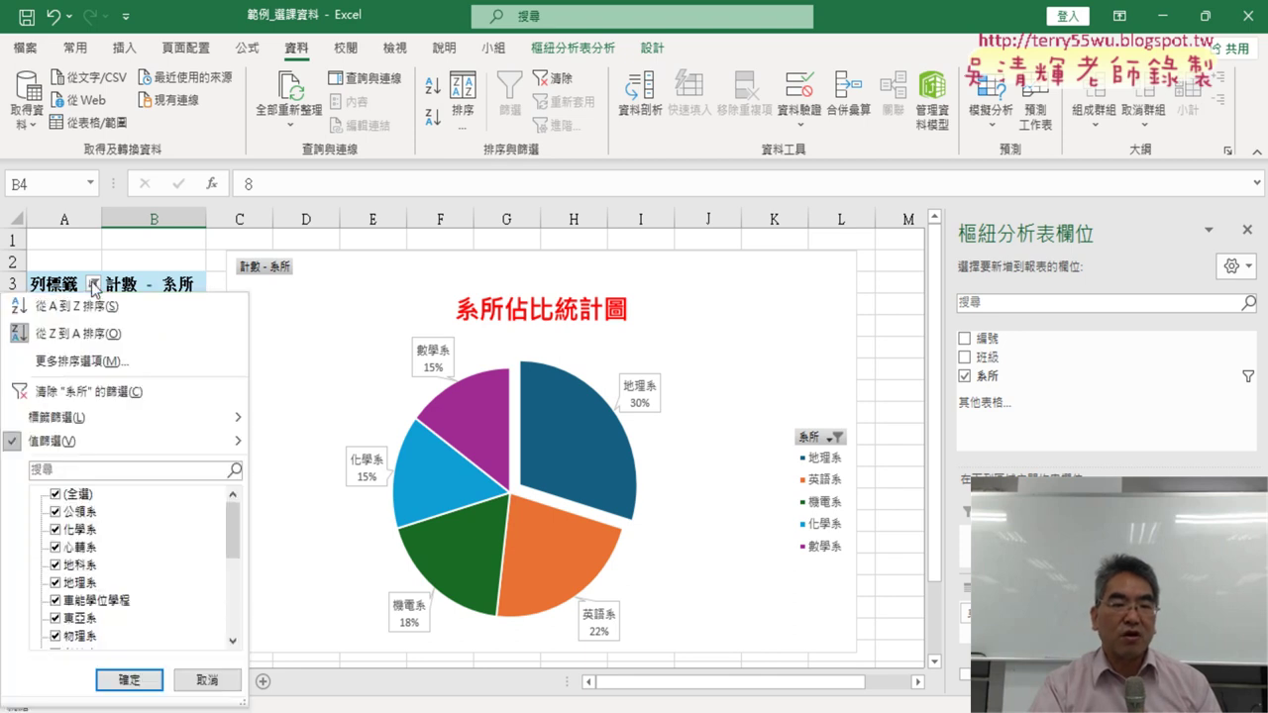
{"action": "mouse_move", "coordinate": [103, 443]}
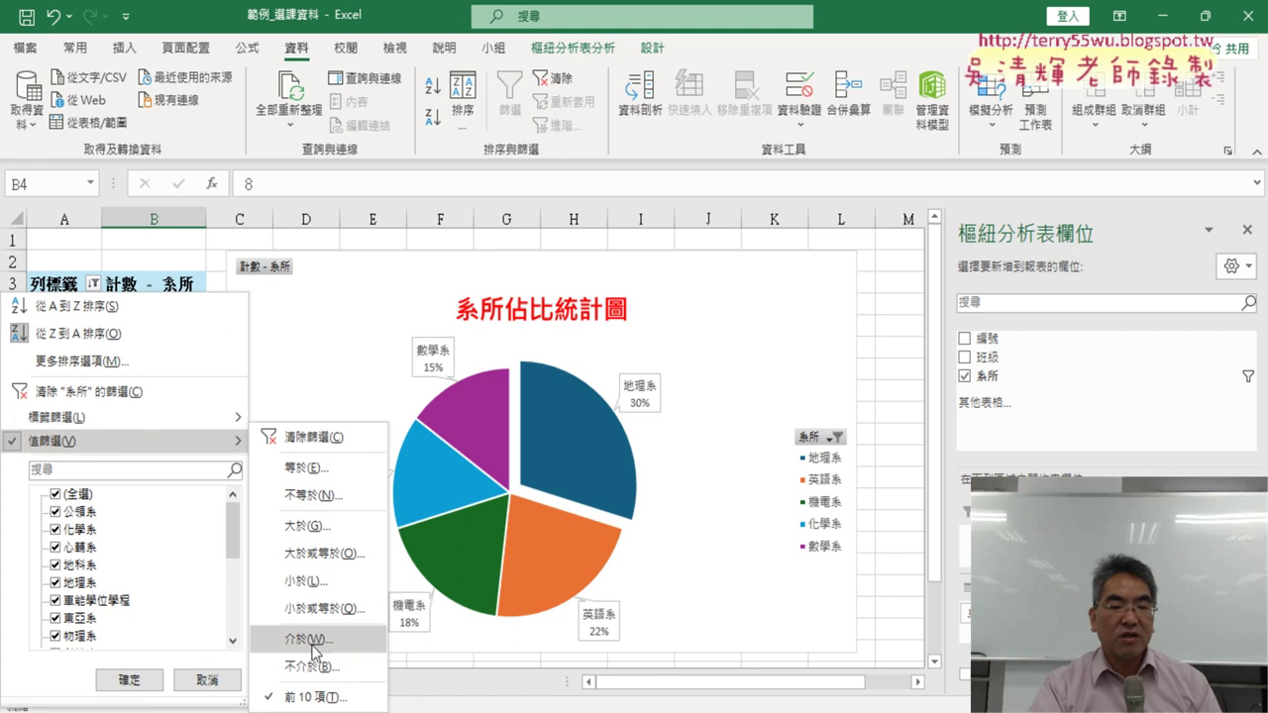
{"action": "left_click", "coordinate": [327, 697]}
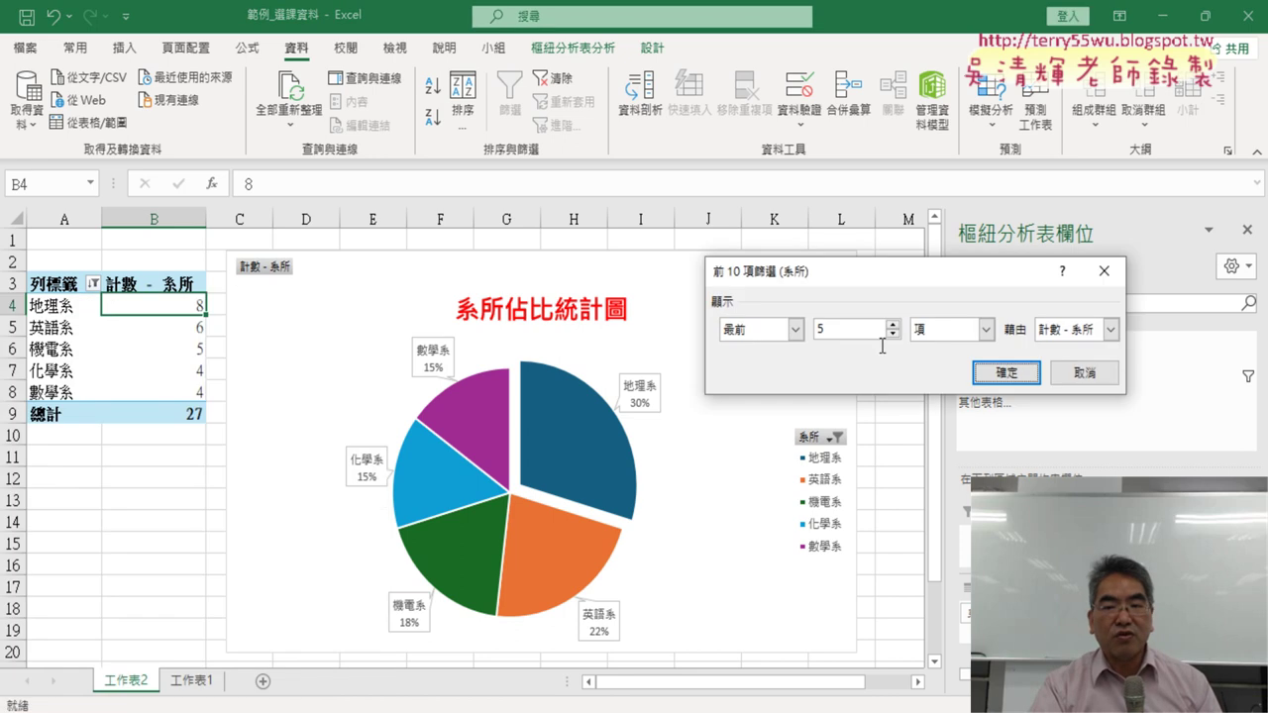
{"action": "left_click", "coordinate": [1081, 375]}
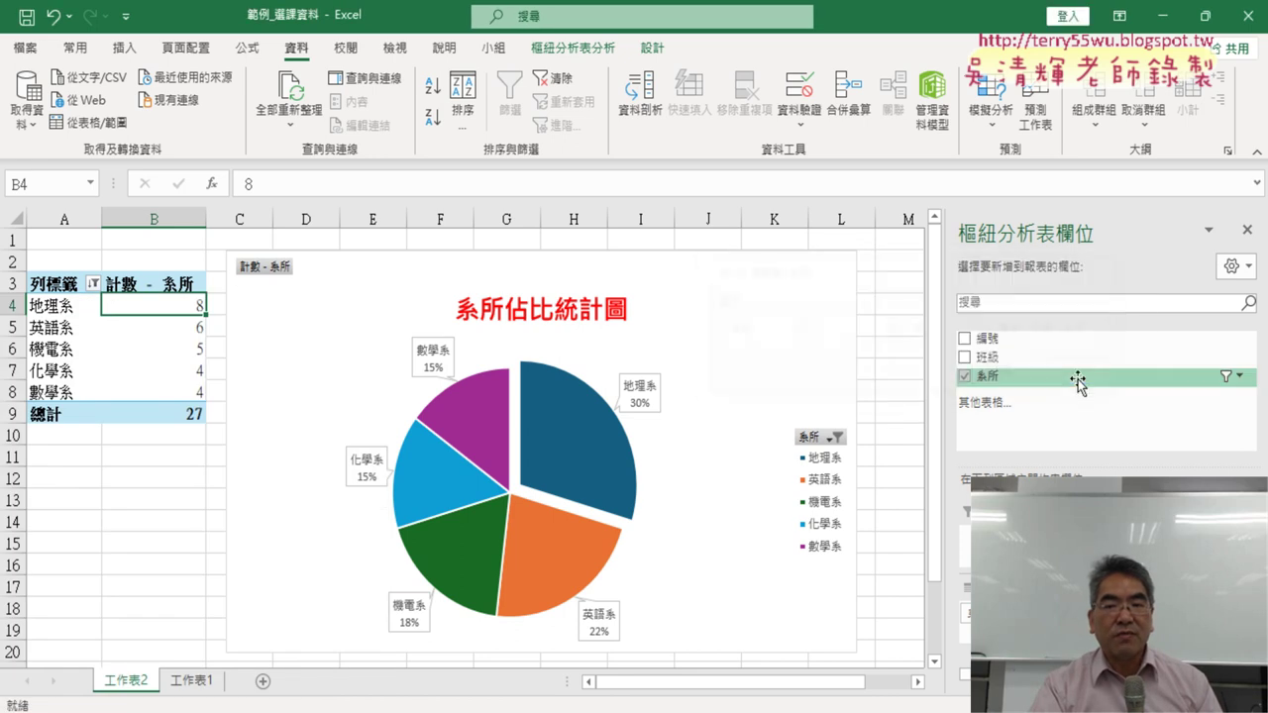
{"action": "left_click", "coordinate": [840, 359]}
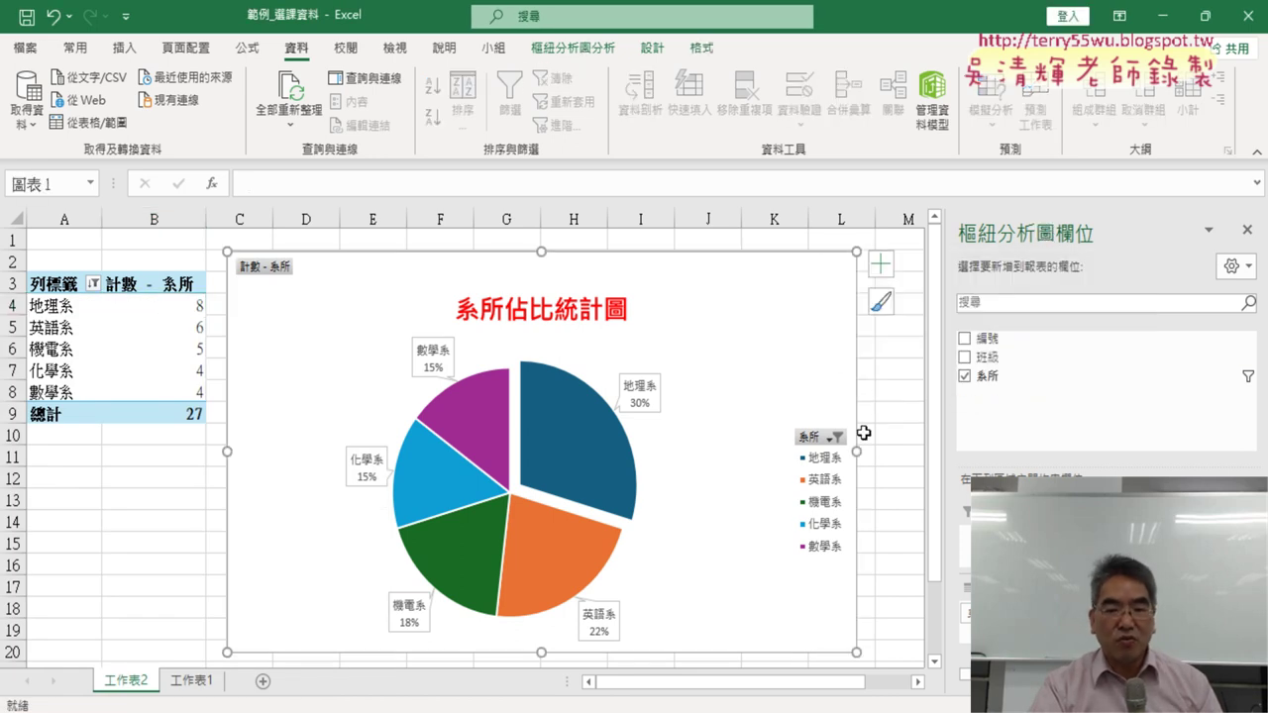
{"action": "left_click_drag", "start_coordinate": [858, 451], "coordinate": [778, 452]}
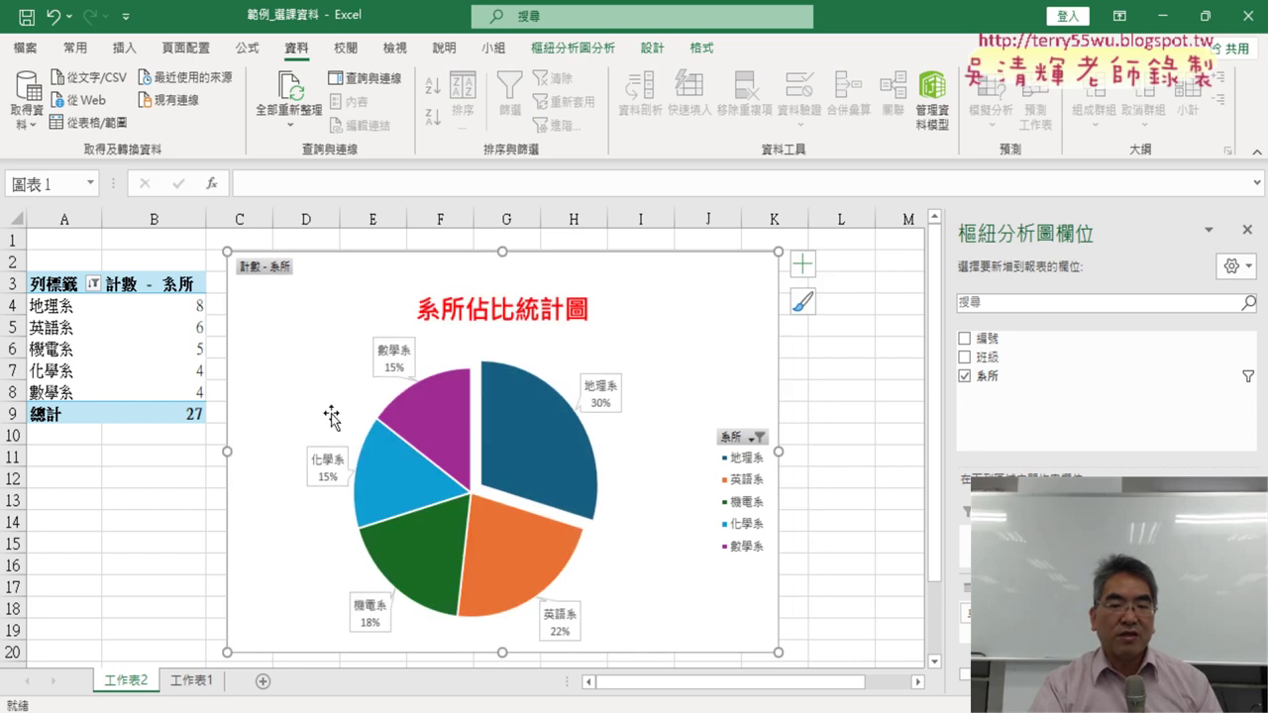